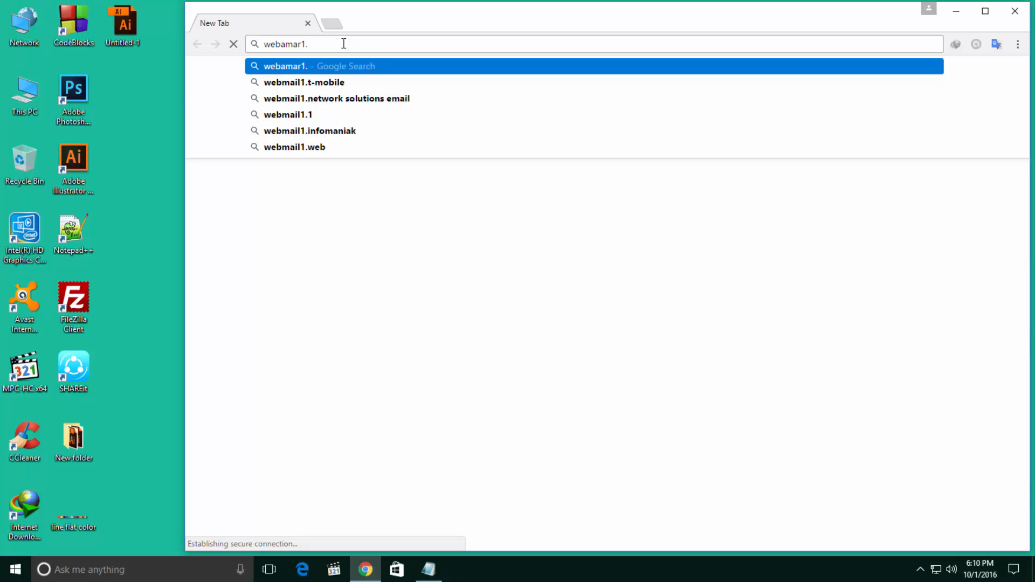
- Open webamar1.tk/wordpress/wp-admin and log in with the prefilled credentials, with Remember Me enabled
type("ess/wp-admi")
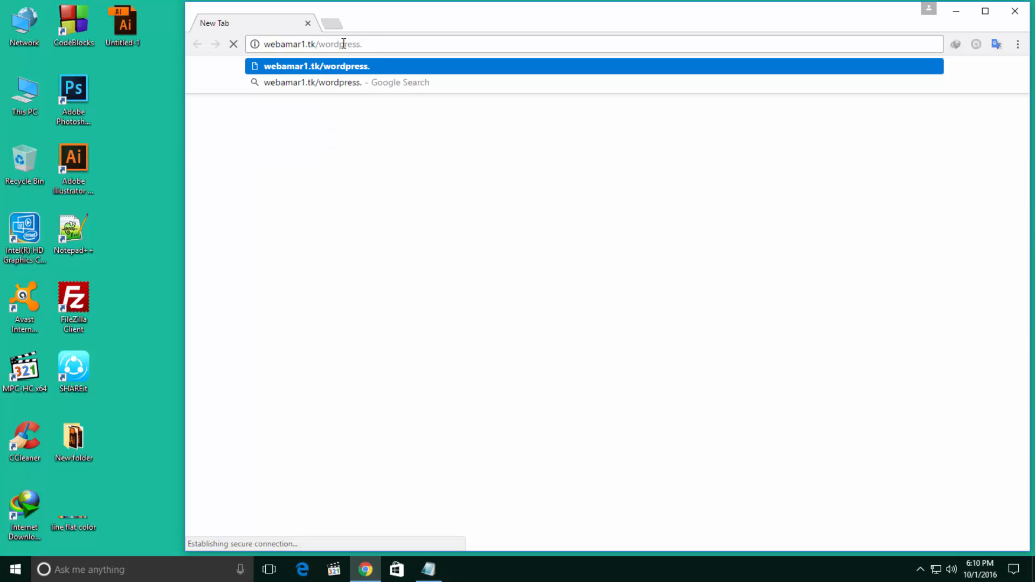
type("n")
key("Return")
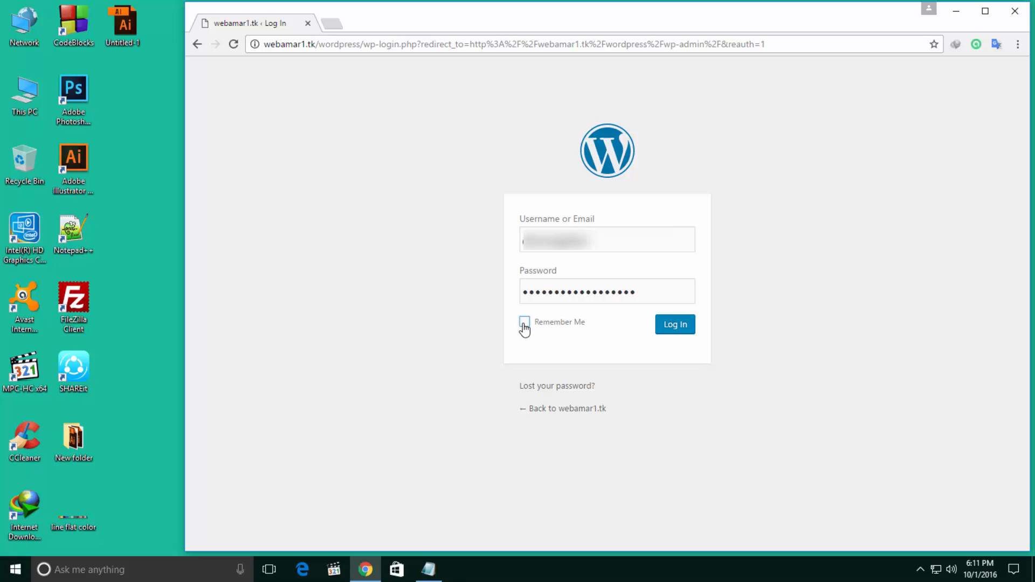
left_click(523, 324)
left_click(672, 326)
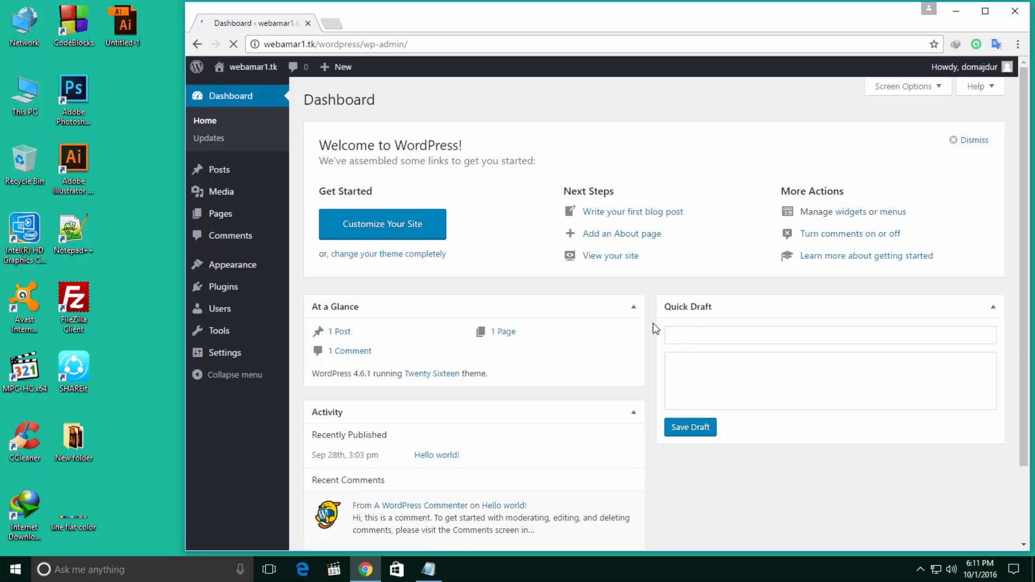
- Examine the dashboard's welcome panel and its At a Glance, Activity and Quick Draft boxes
scroll(526, 274, "down", 1)
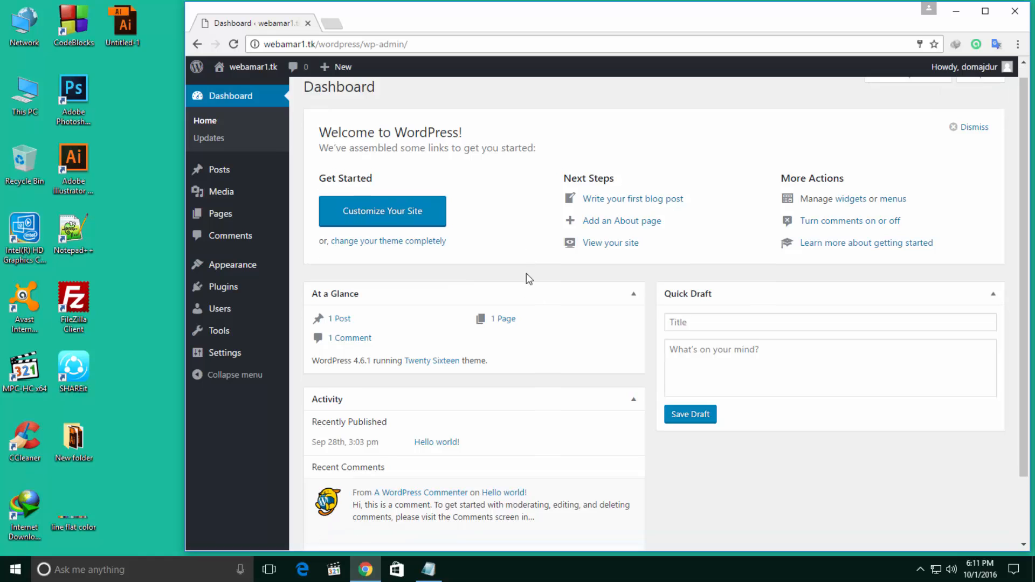
scroll(526, 292, "down", 2)
scroll(527, 307, "up", 3)
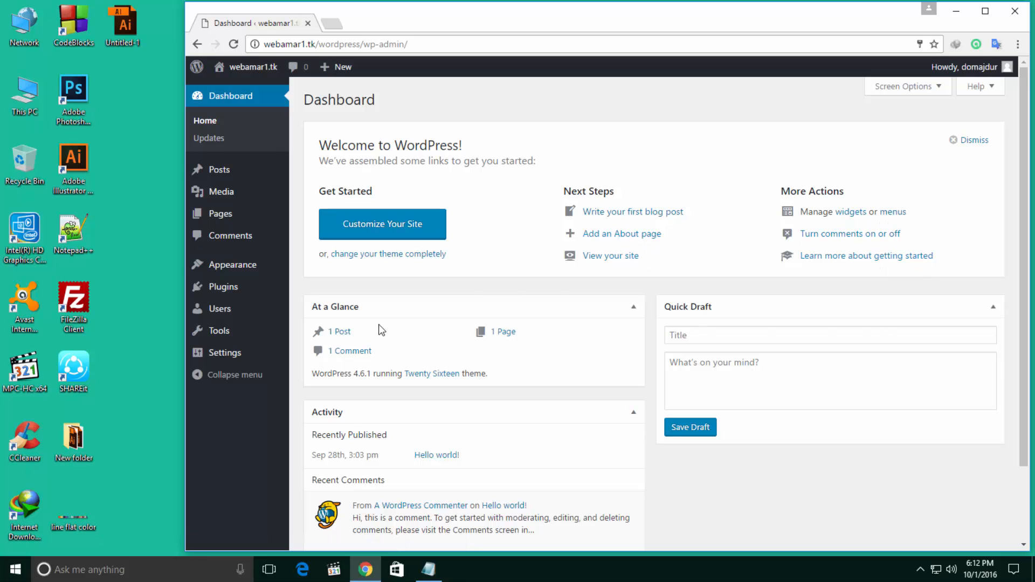
scroll(358, 322, "down", 1)
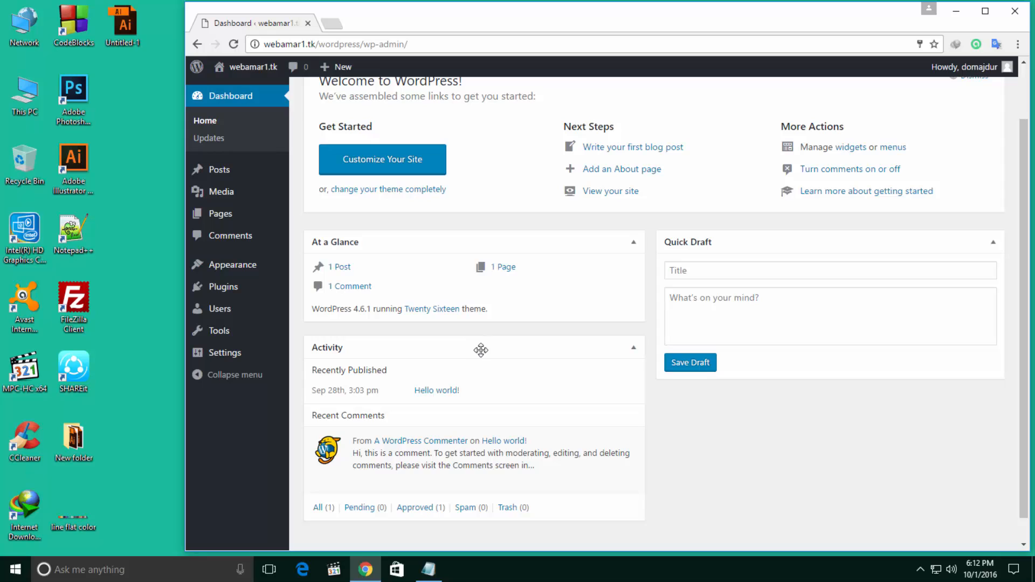
scroll(526, 341, "down", 1)
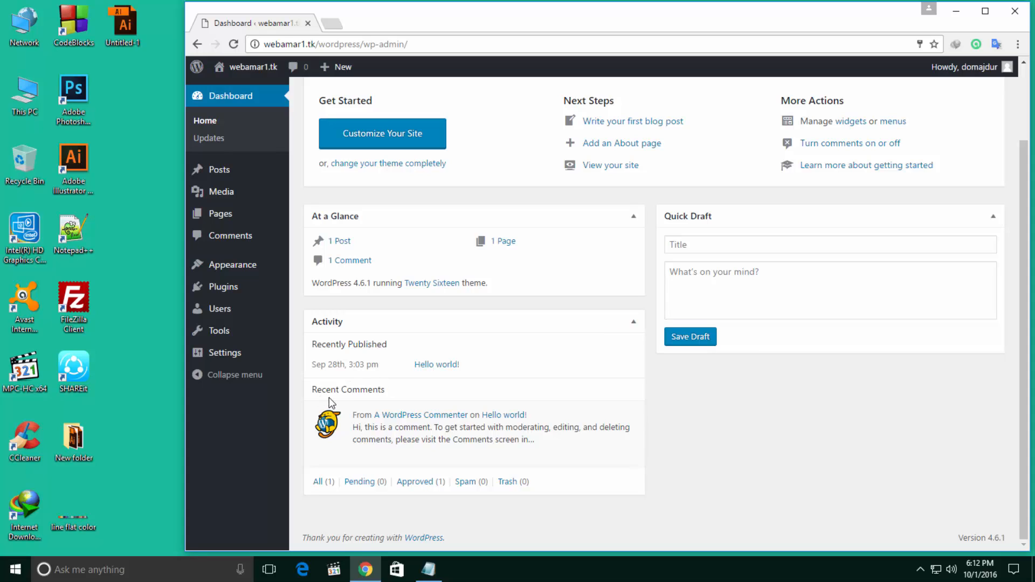
mouse_move(375, 427)
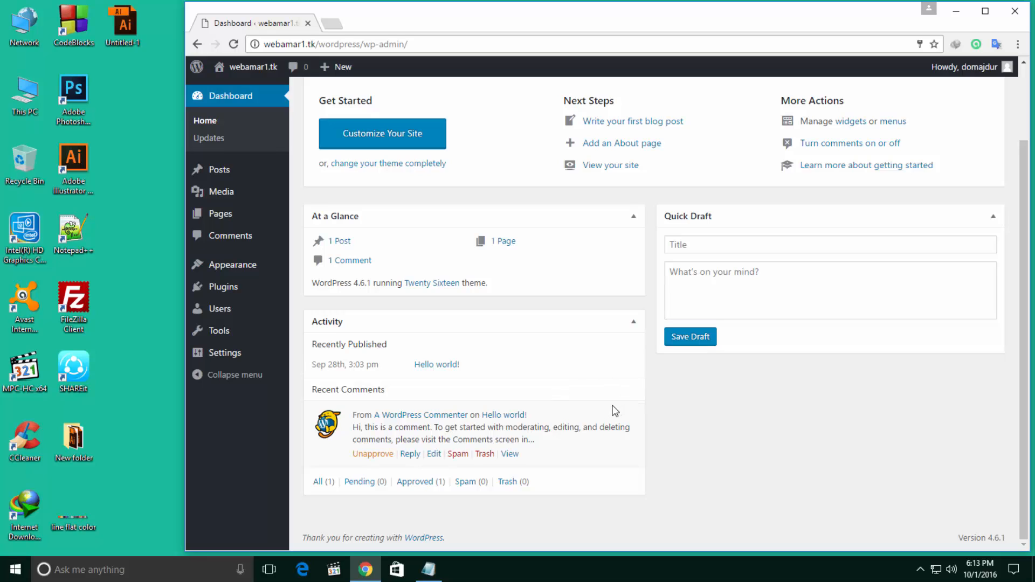
scroll(615, 411, "up", 2)
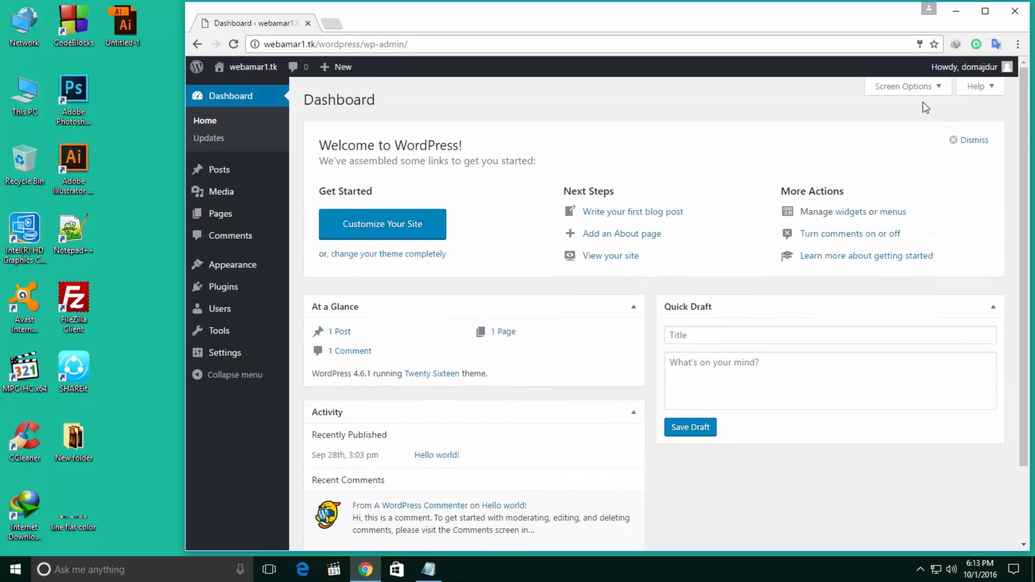
- Show the WordPress News box on the dashboard, review it, and hide it again
left_click(916, 90)
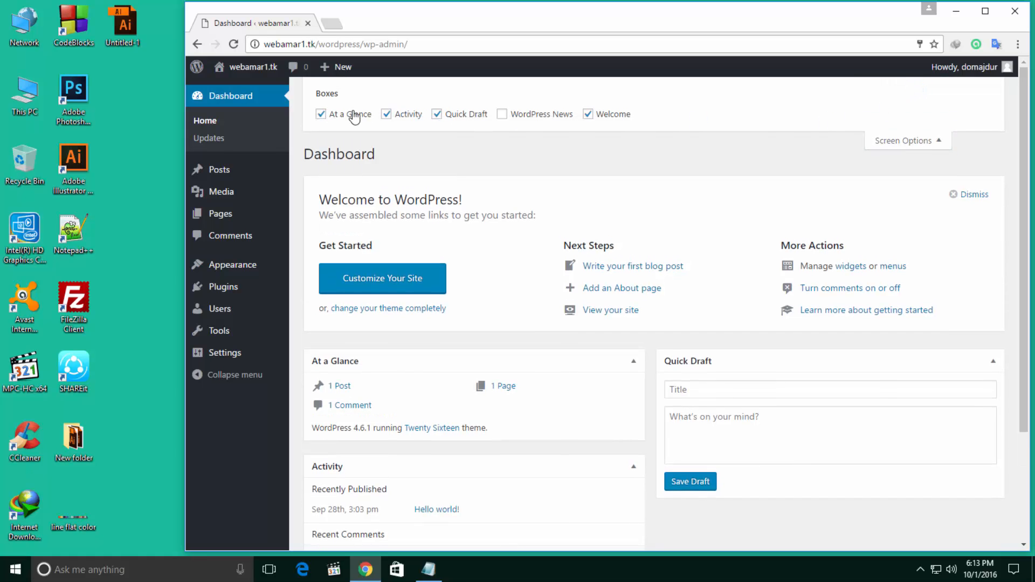
left_click(501, 114)
scroll(519, 213, "down", 3)
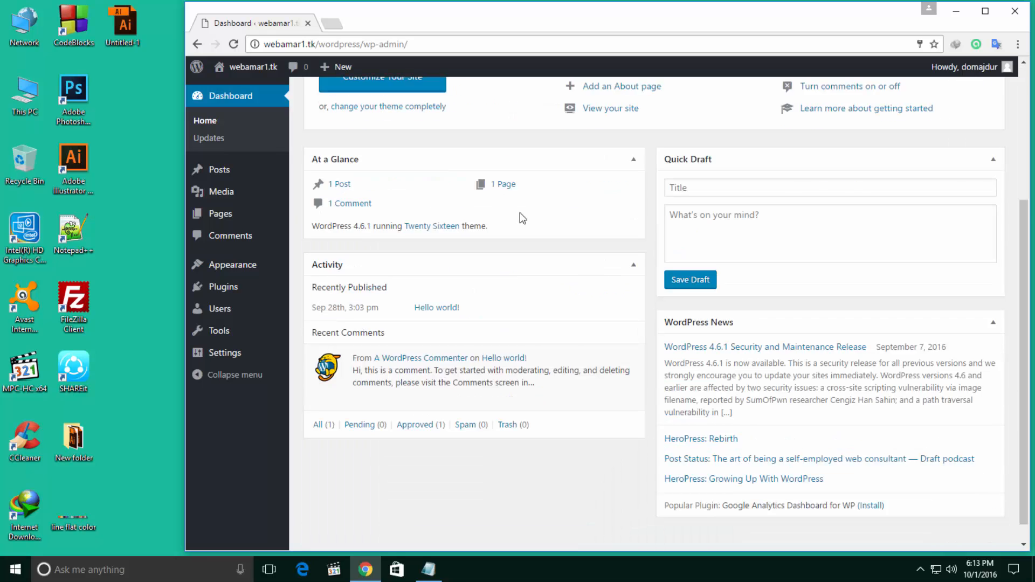
scroll(520, 218, "down", 1)
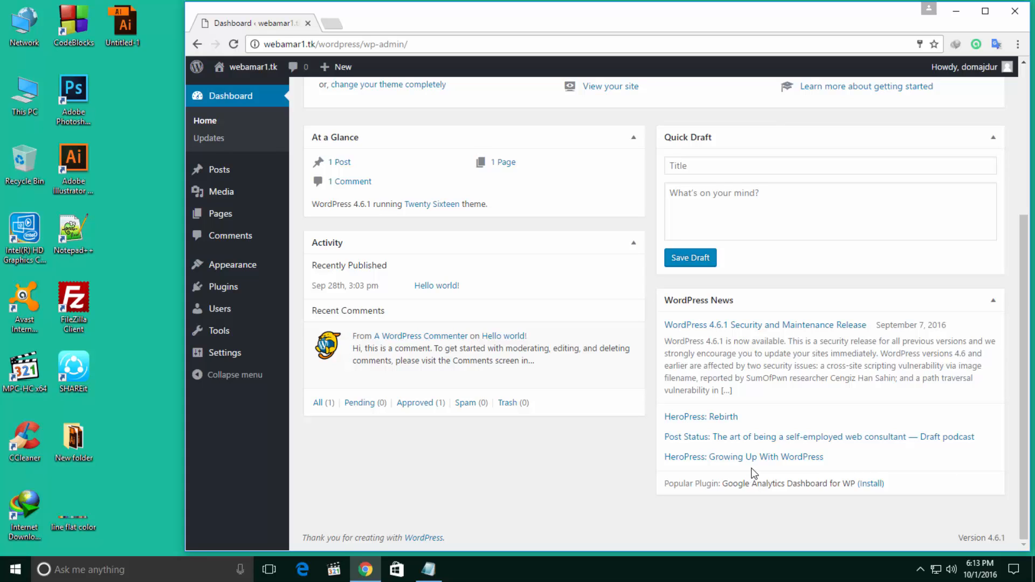
scroll(788, 444, "up", 4)
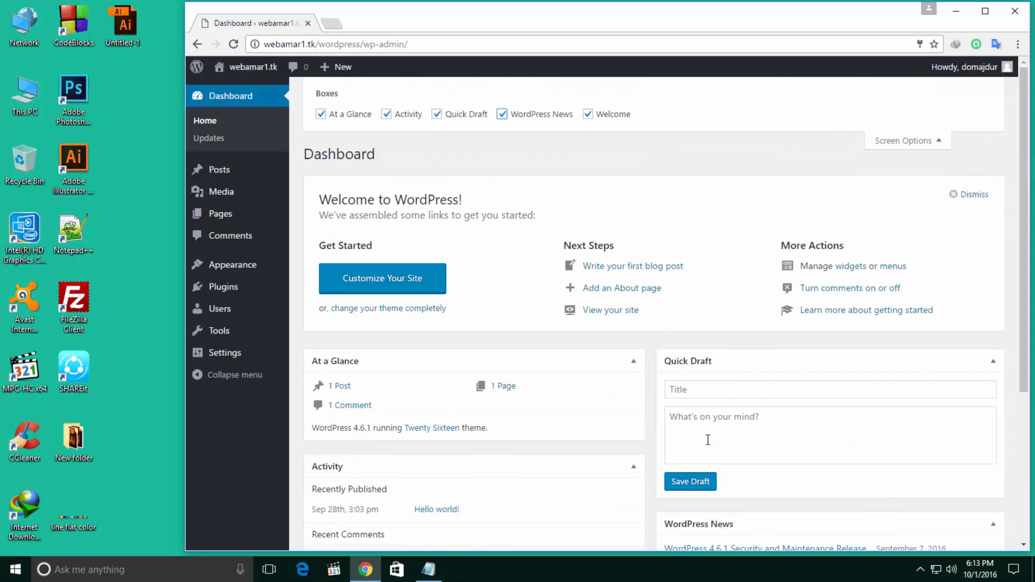
left_click(502, 114)
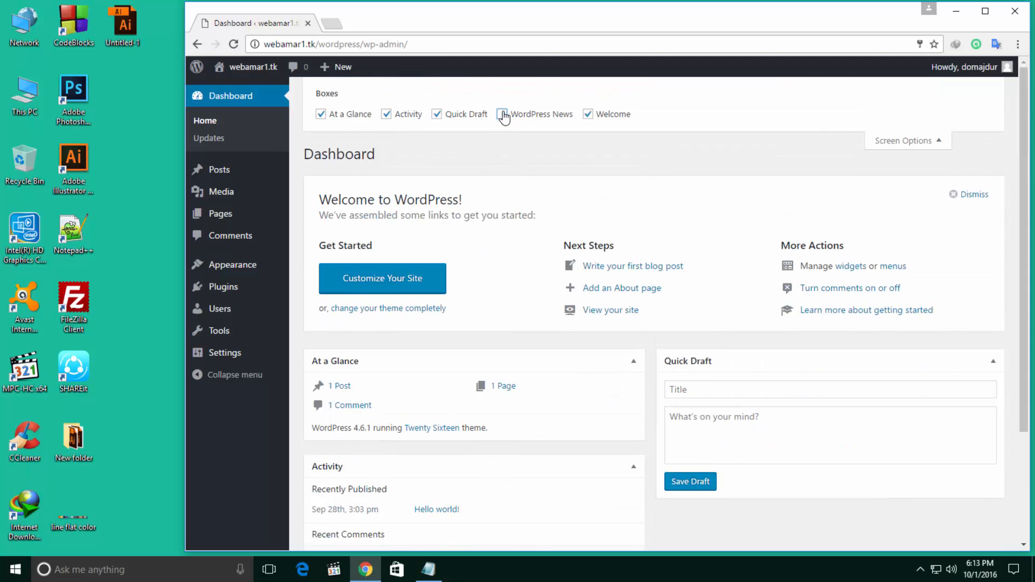
scroll(693, 351, "down", 3)
scroll(693, 351, "up", 3)
- Hide the Welcome box from the dashboard
left_click(587, 114)
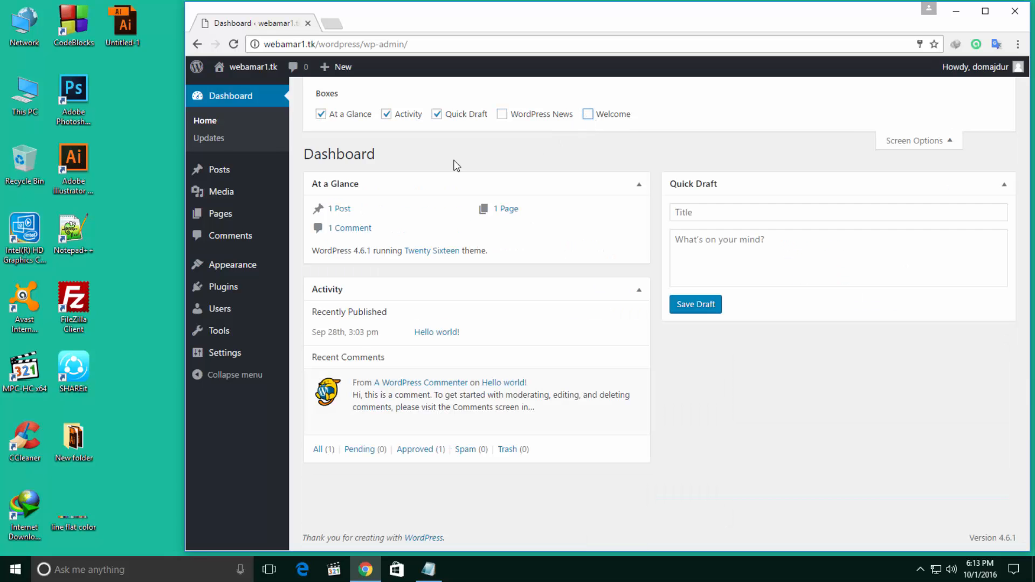
left_click(587, 114)
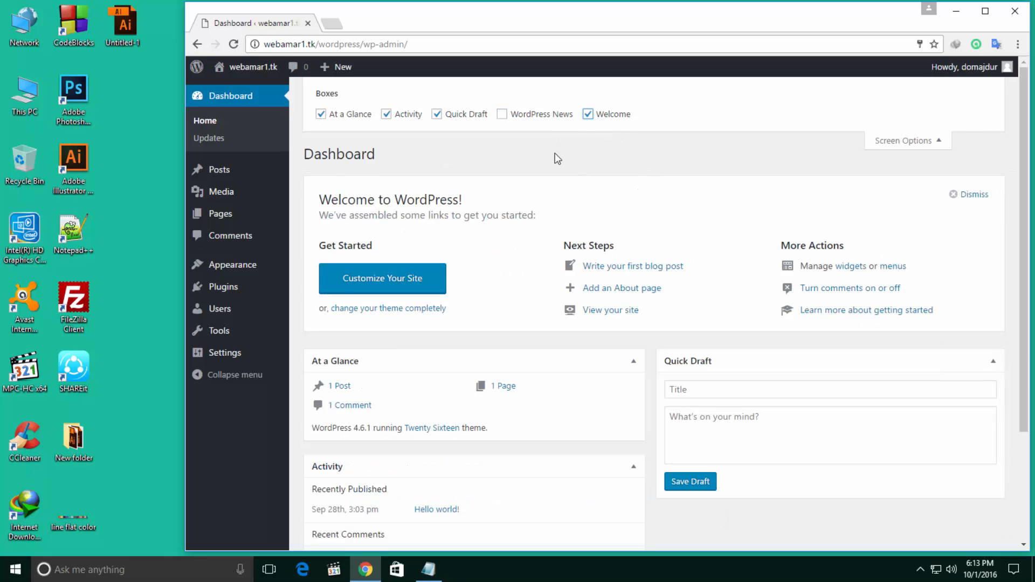
left_click(588, 114)
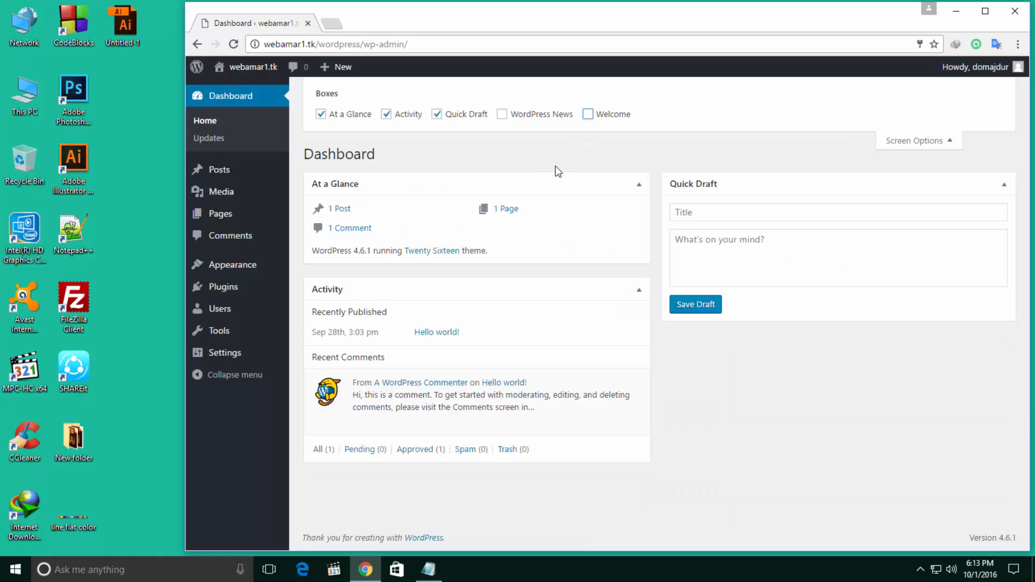
- Open the WordPress Updates page and read the version status line
left_click(210, 140)
mouse_move(232, 189)
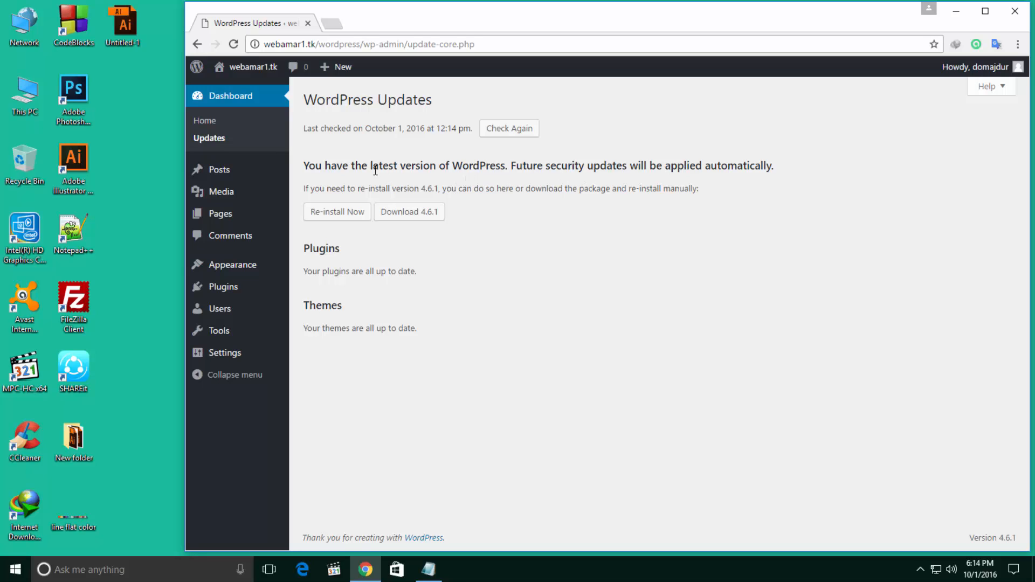
left_click_drag(309, 163, 467, 165)
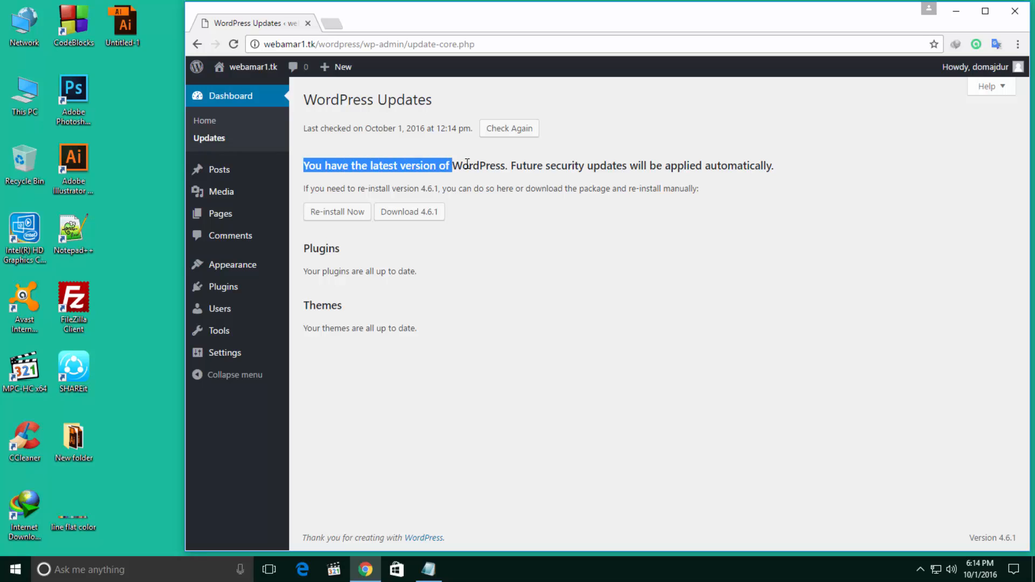
left_click(628, 165)
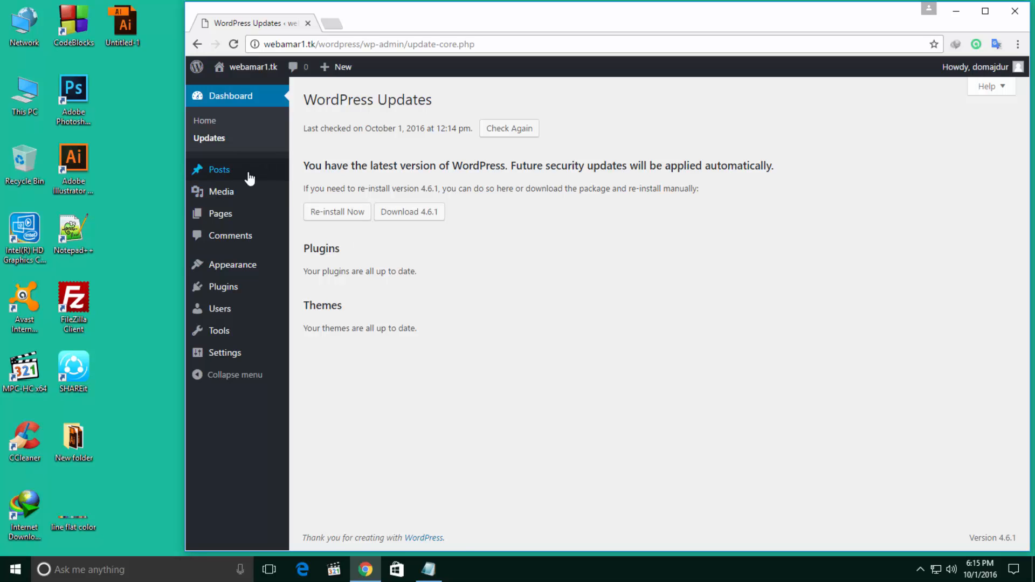
- Open the list of all posts, select all of them, and view the available bulk actions without applying one
left_click(229, 168)
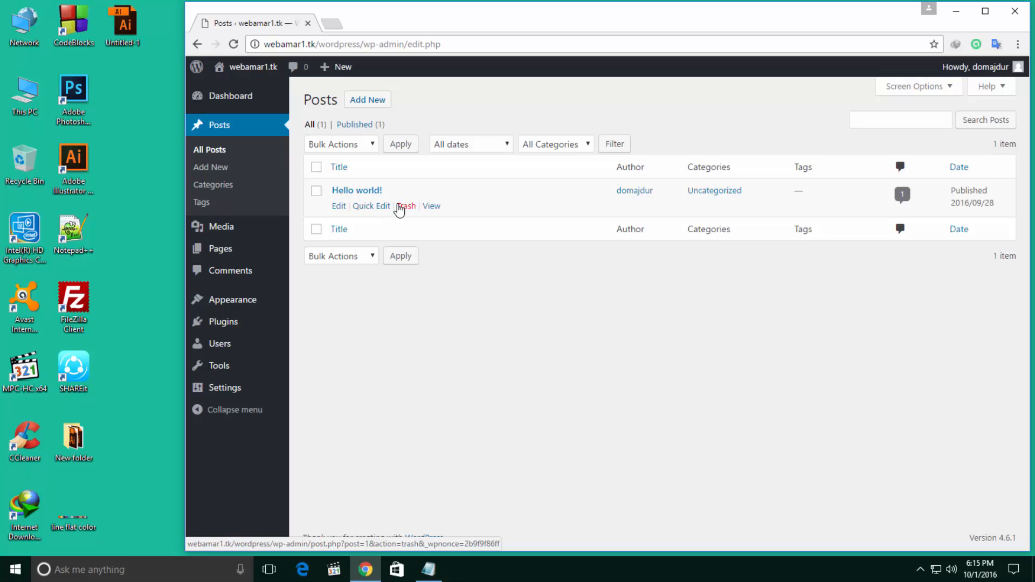
left_click(316, 192)
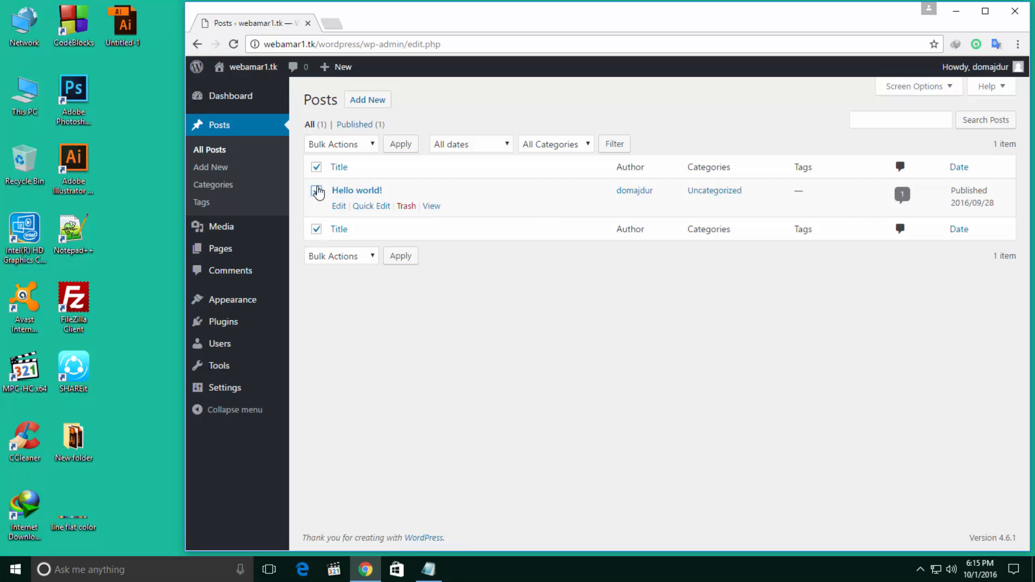
left_click(317, 167)
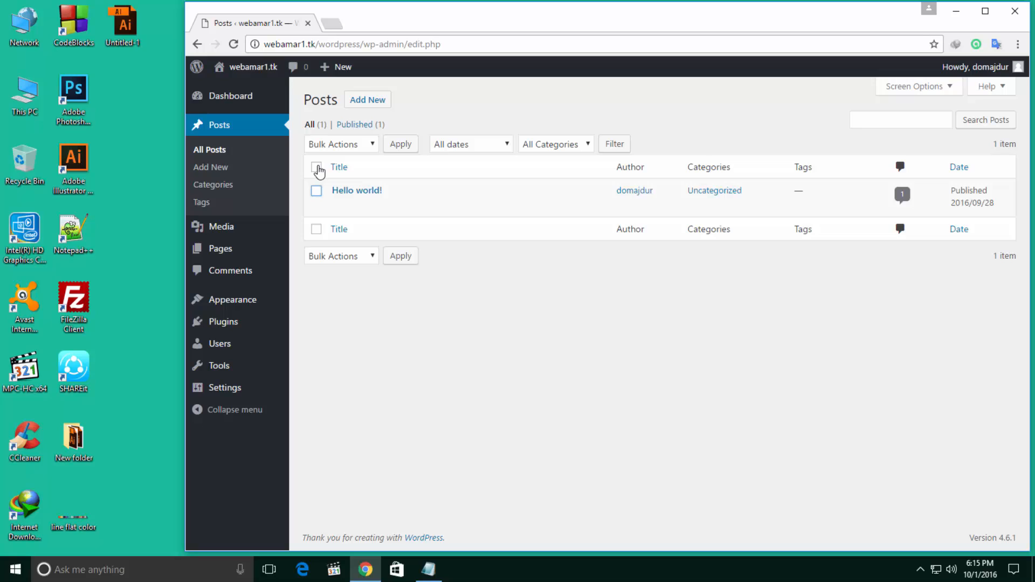
left_click(317, 169)
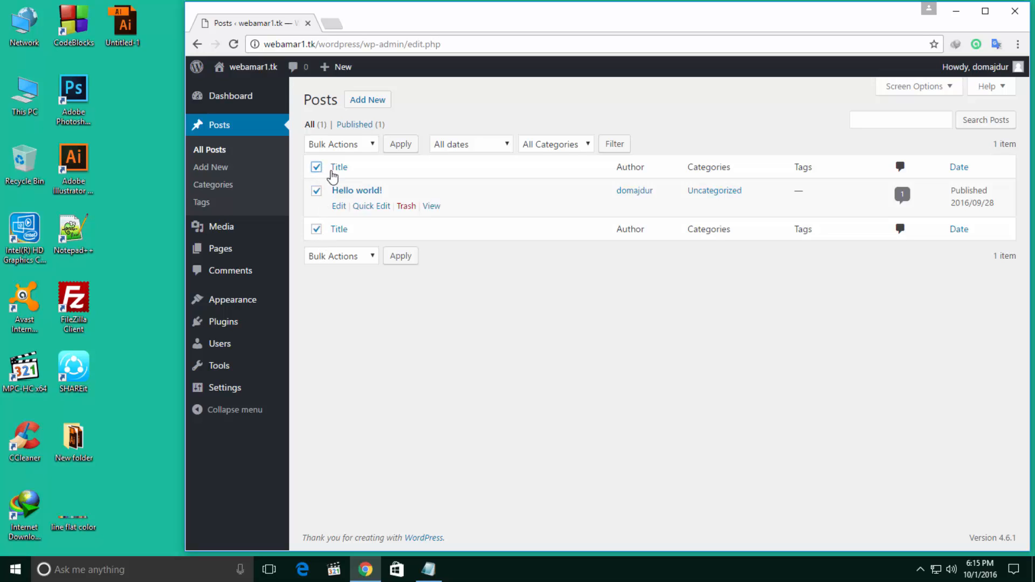
left_click(369, 144)
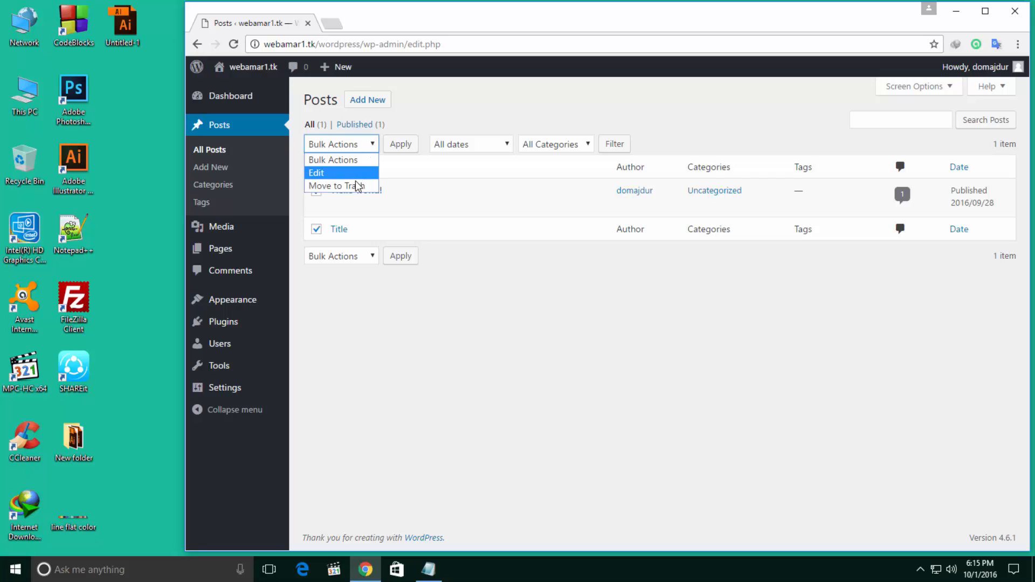
left_click(433, 108)
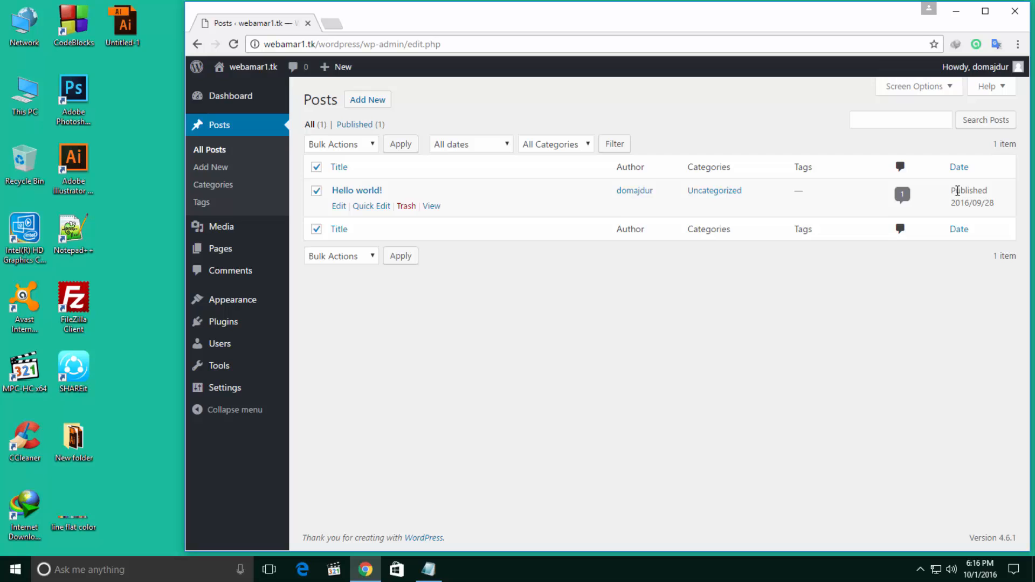
- Highlight the publication status and date of the "Hello world!" post to inspect them
mouse_move(957, 191)
left_mouse_down()
mouse_move(983, 201)
mouse_move(955, 191)
left_mouse_up()
left_click(987, 202)
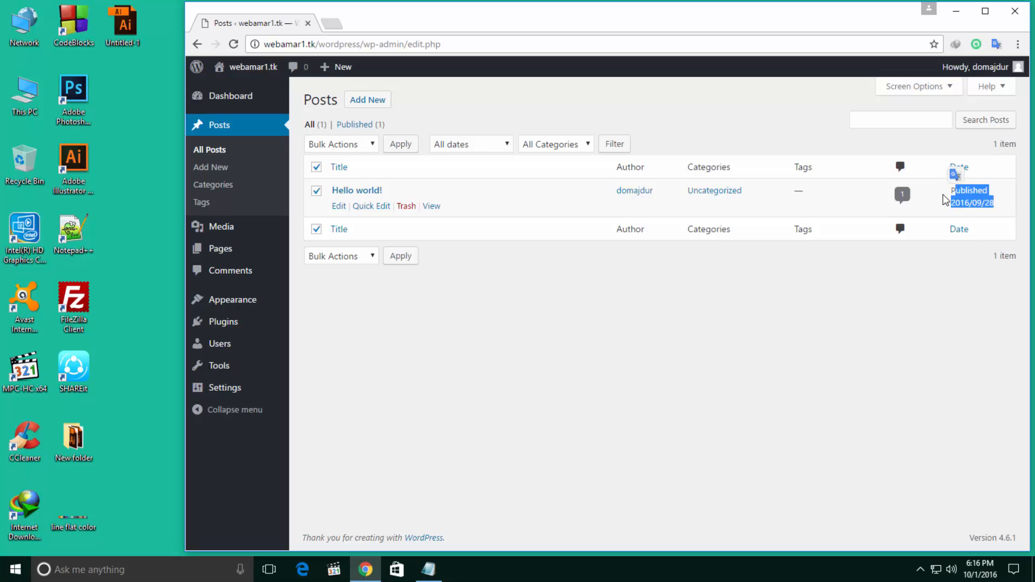
left_click(850, 306)
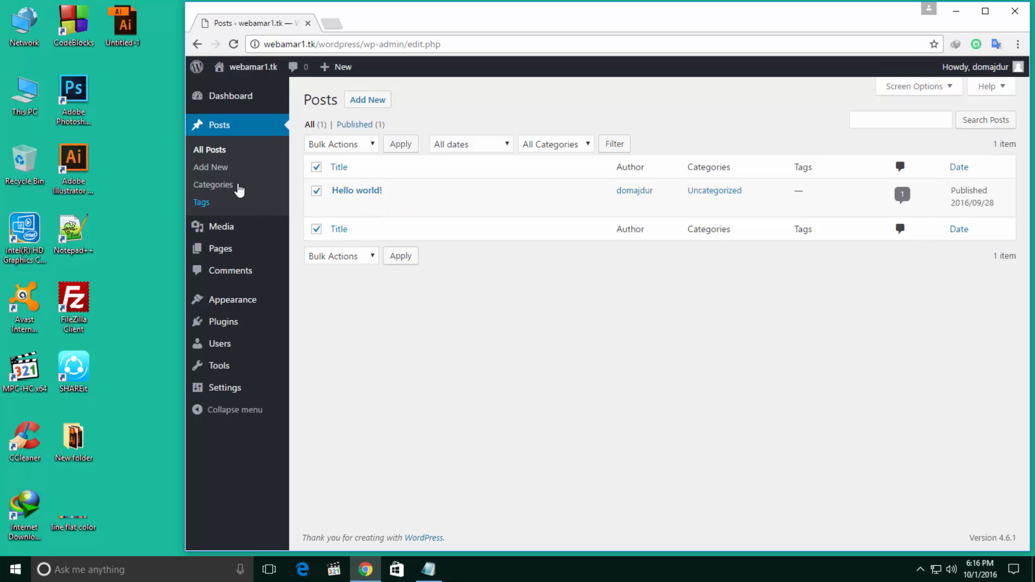
- Start a new post and title it "new post"
left_click(224, 169)
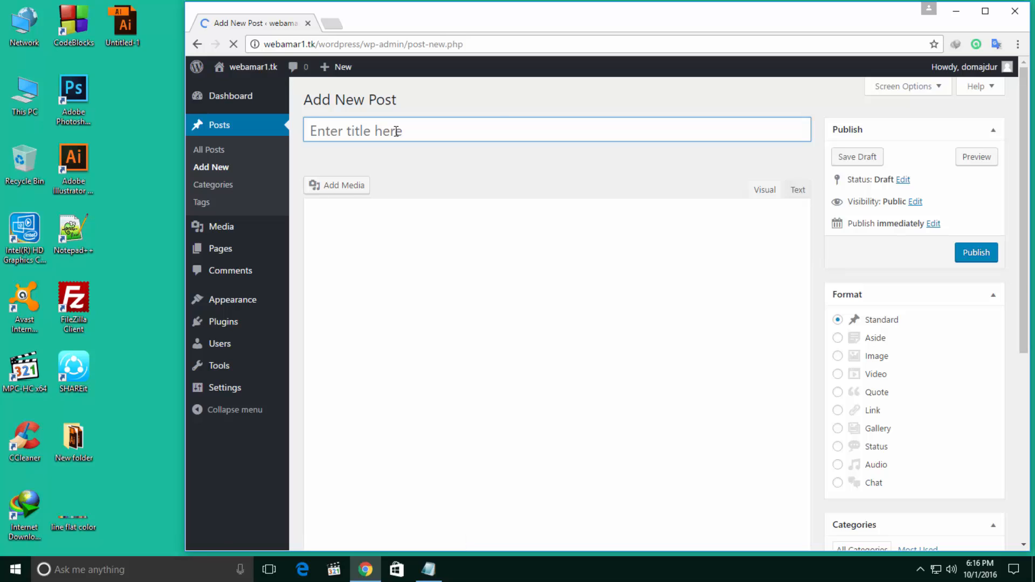
type("e")
key("BackSpace")
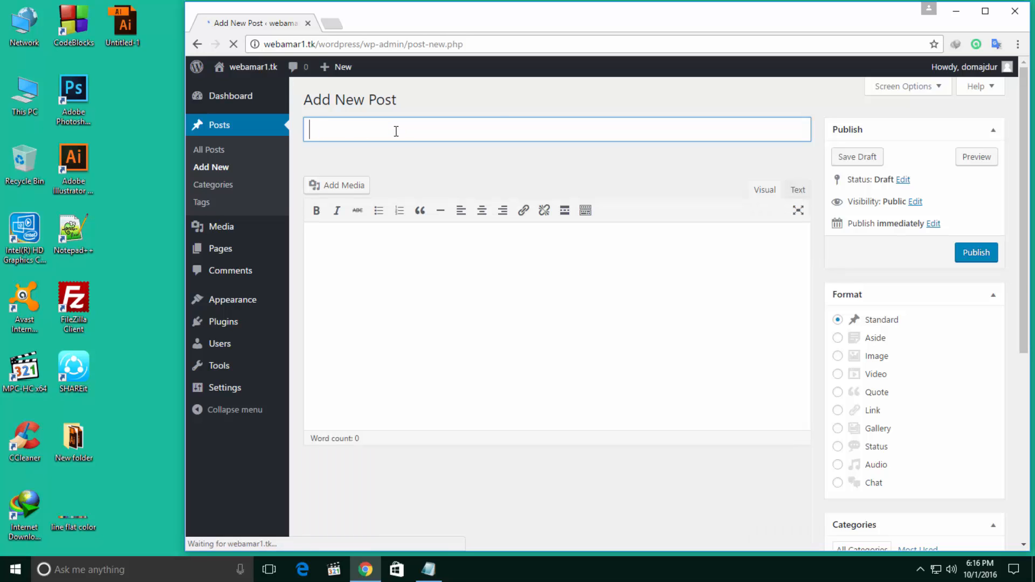
type("new p")
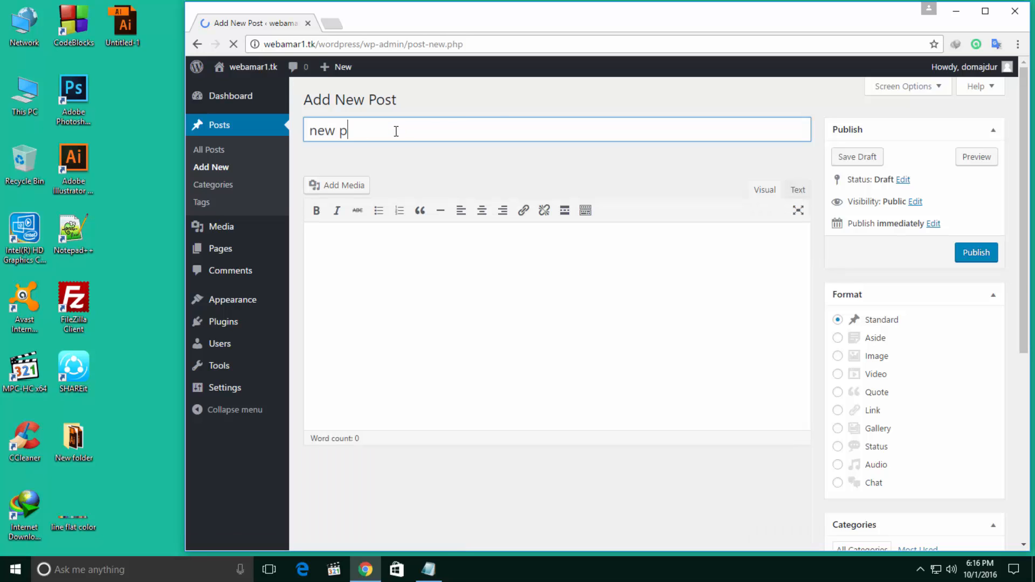
type("ost")
left_click(421, 300)
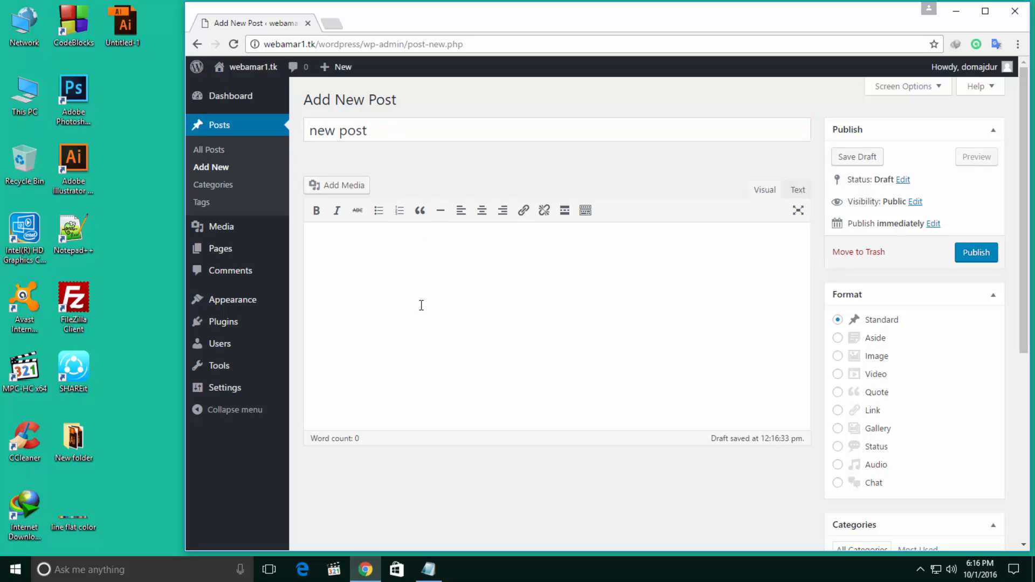
right_click(419, 302)
left_click(426, 295)
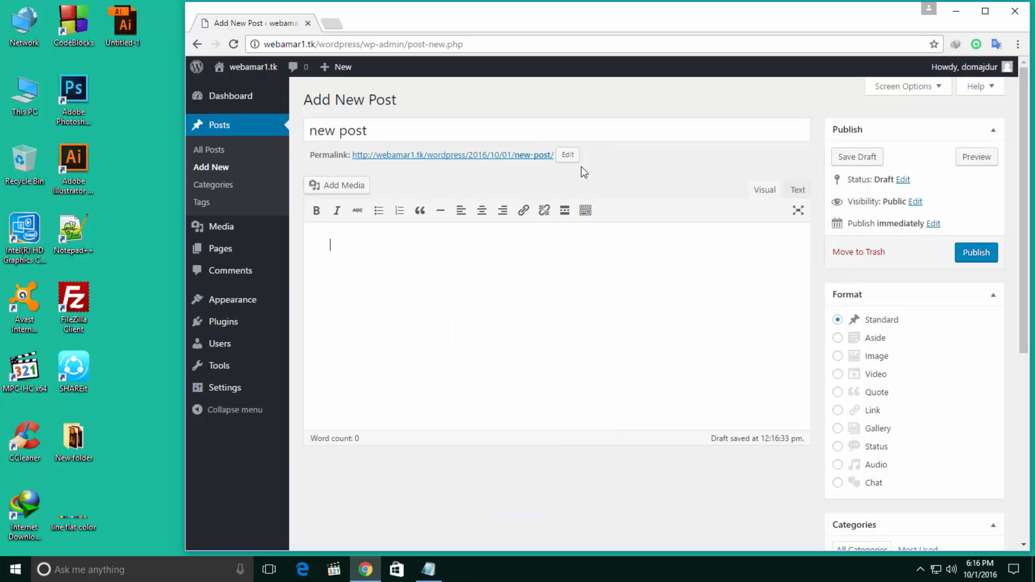
left_click(379, 130)
left_click_drag(379, 130, 291, 127)
left_click(386, 131)
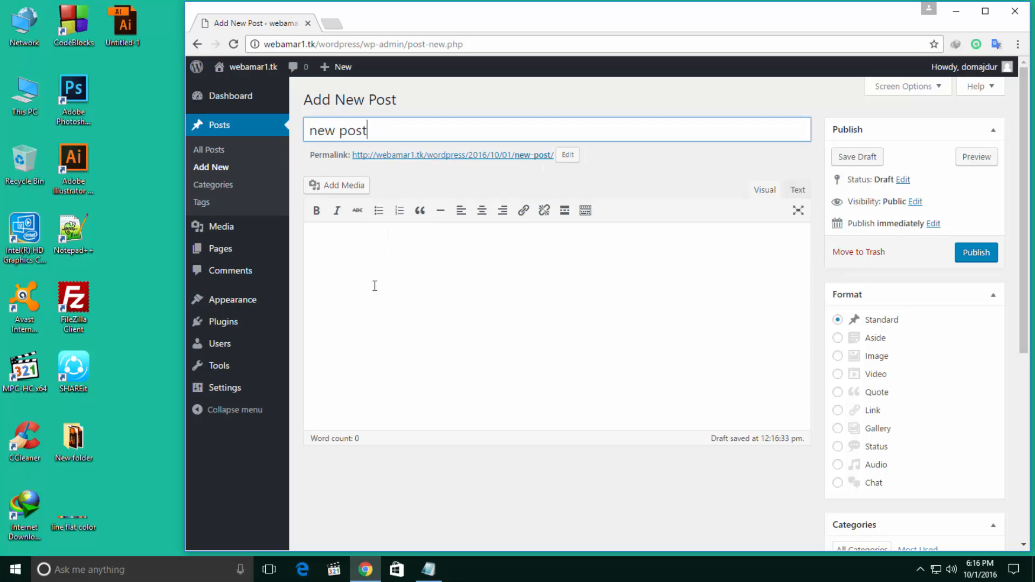
- Enter "ljfdgjl duiupgoodkjkdjgw ghdssssfsdkjfkd hdjfhsd" as the body text of the post
left_click(375, 286)
type("ljfd")
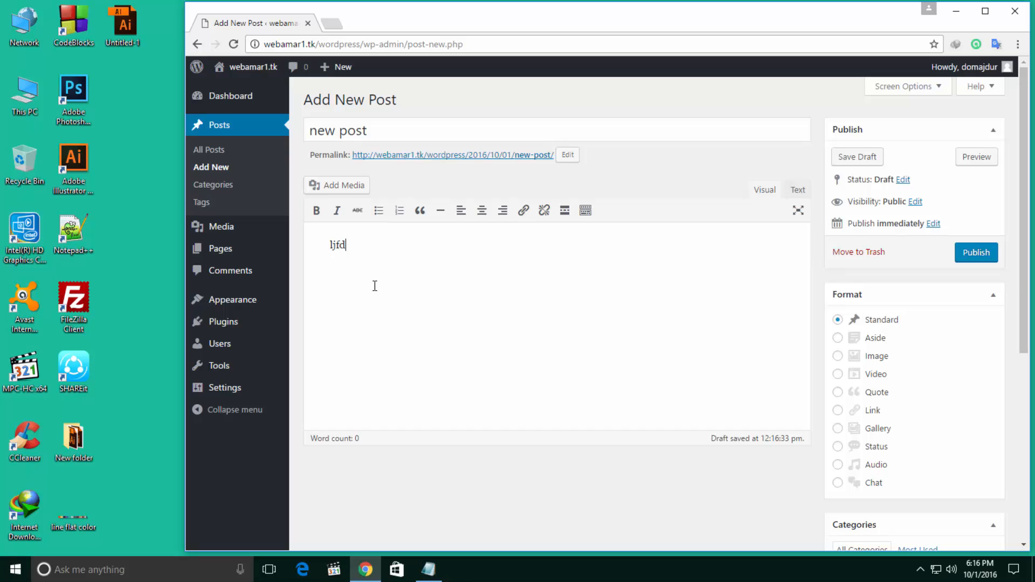
type("gjl duiupgoodkjkdjgw ghdssssfs")
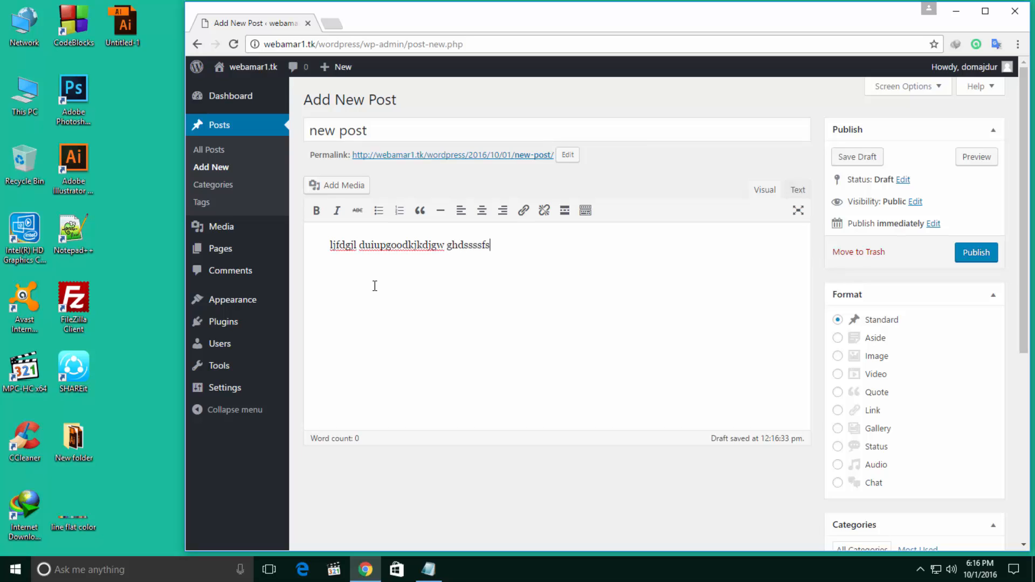
type("dkjfkd hdjfhsd")
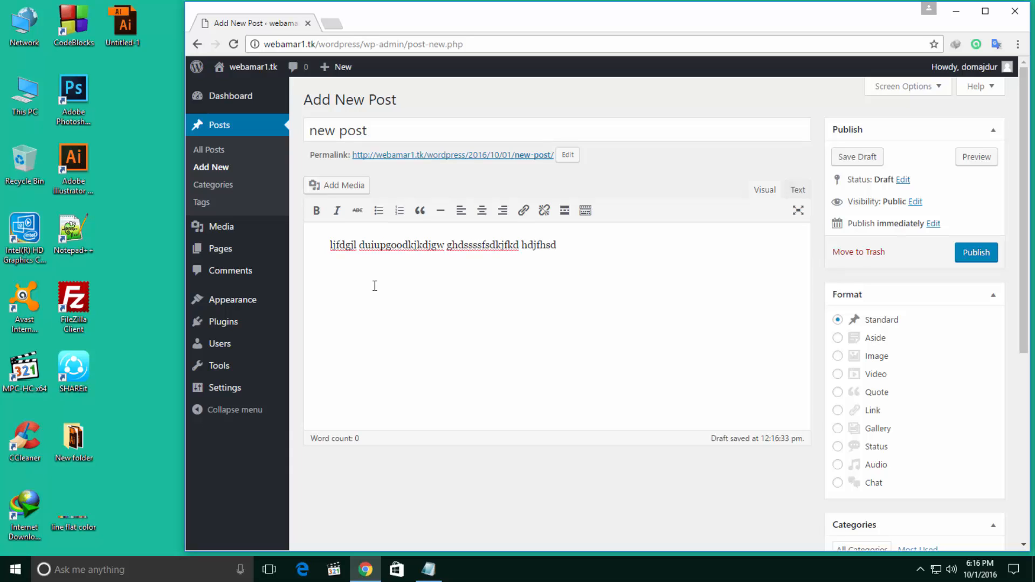
- Make the first word of the post body, "ljfdgjl", bold
double_click(338, 249)
left_click(362, 294)
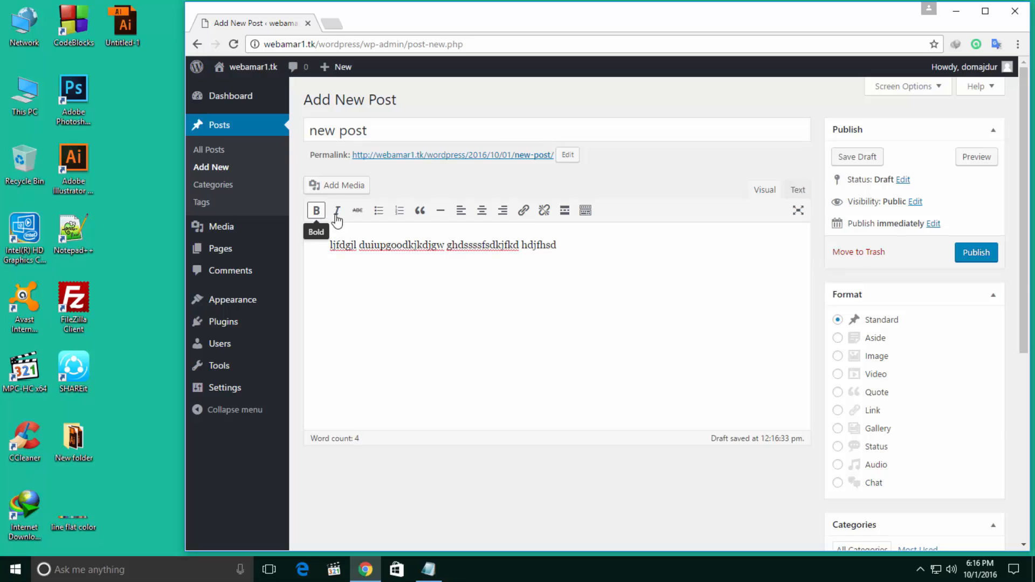
double_click(342, 246)
left_click(316, 211)
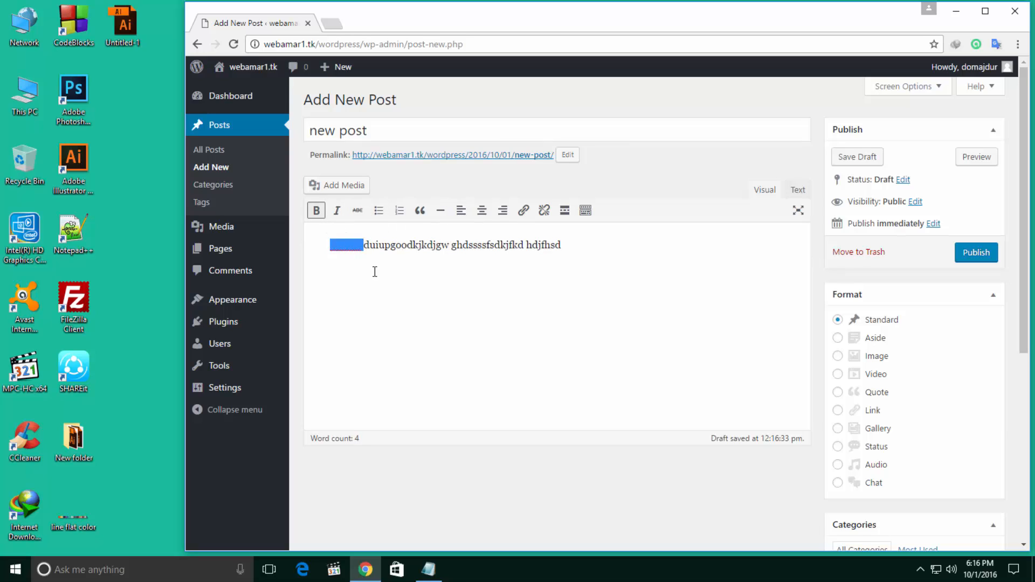
left_click(378, 281)
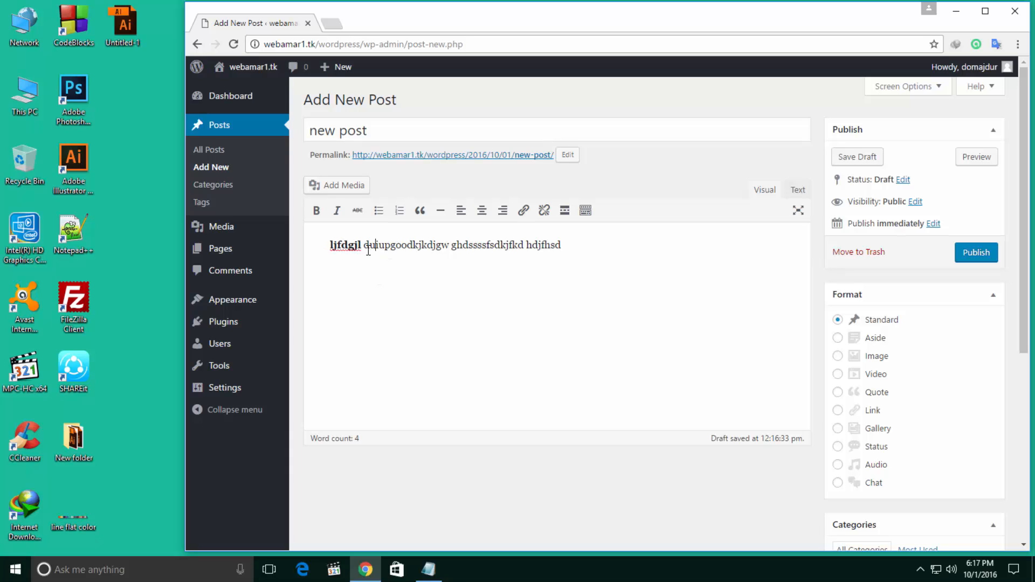
- Make the second word of the post body, "duiupgoodkjkdjgw", italic
double_click(384, 243)
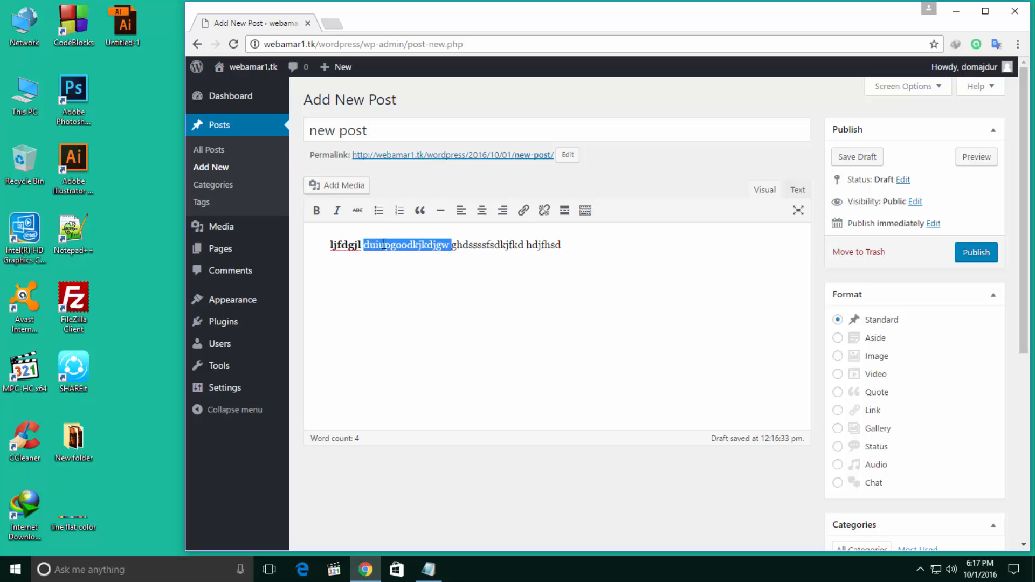
left_click(338, 212)
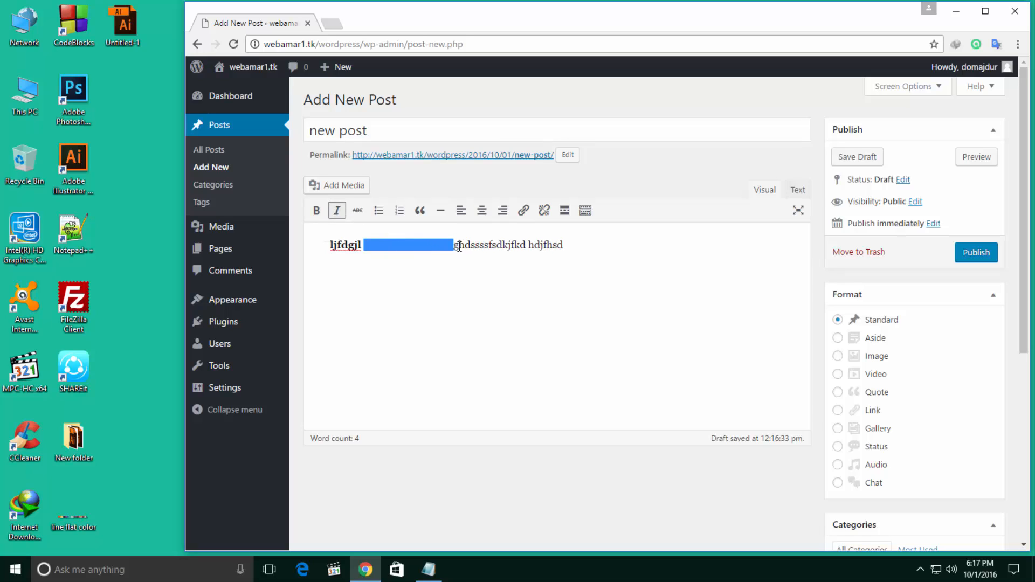
left_click(458, 246)
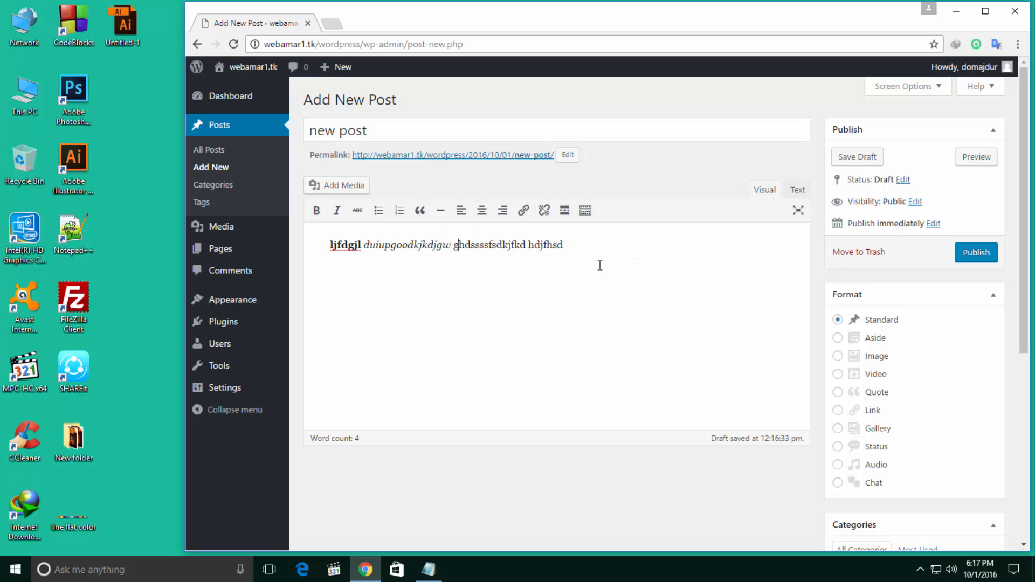
- Center-align the line of text in the post body
double_click(408, 245)
left_click(482, 210)
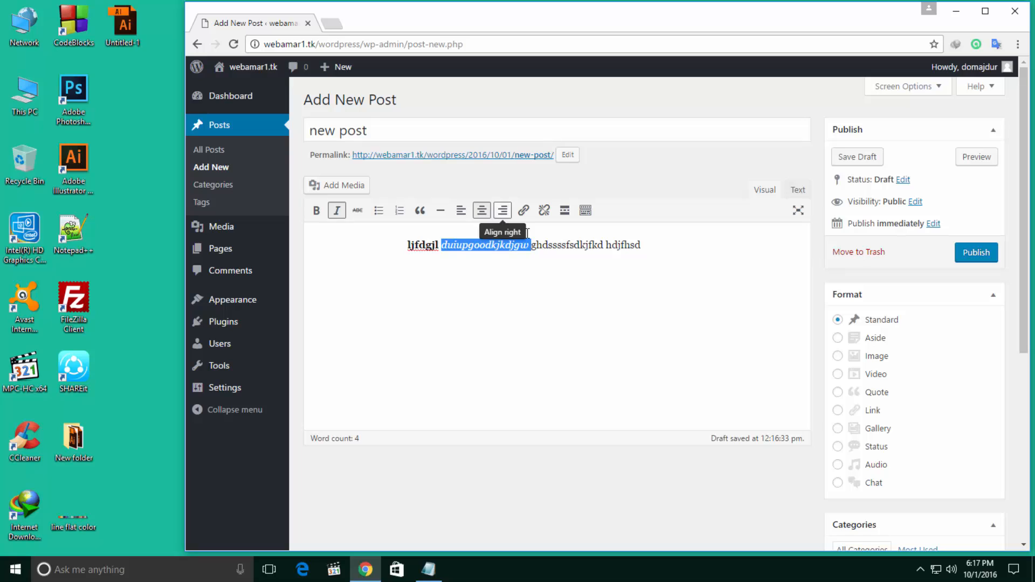
left_click(566, 244)
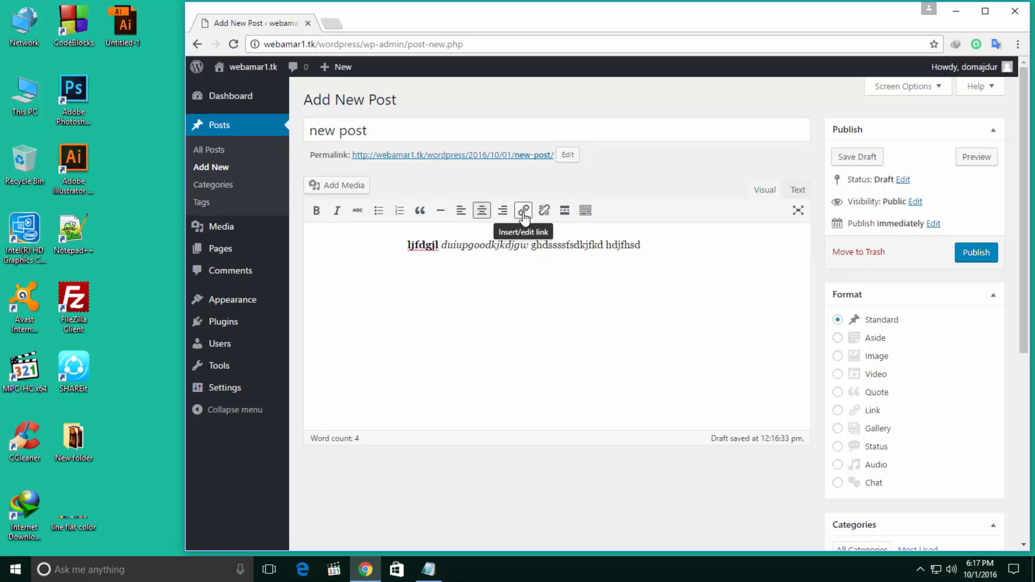
left_click(523, 211)
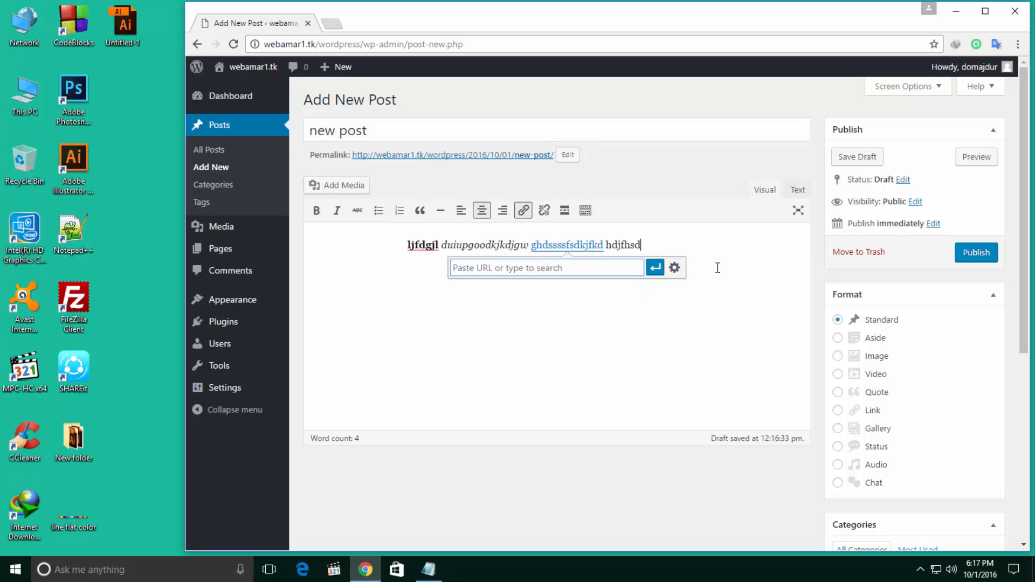
left_click(645, 260)
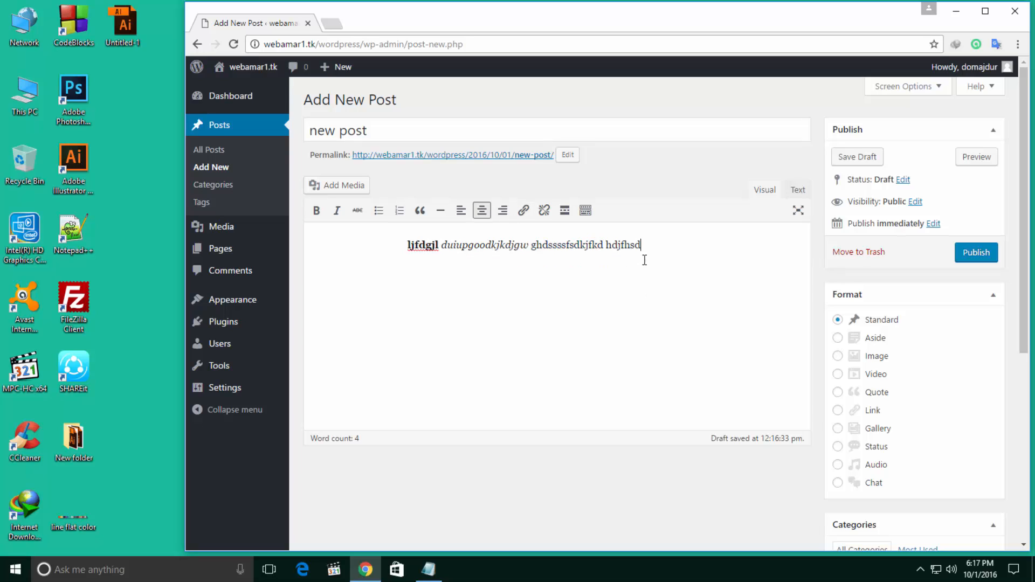
double_click(561, 244)
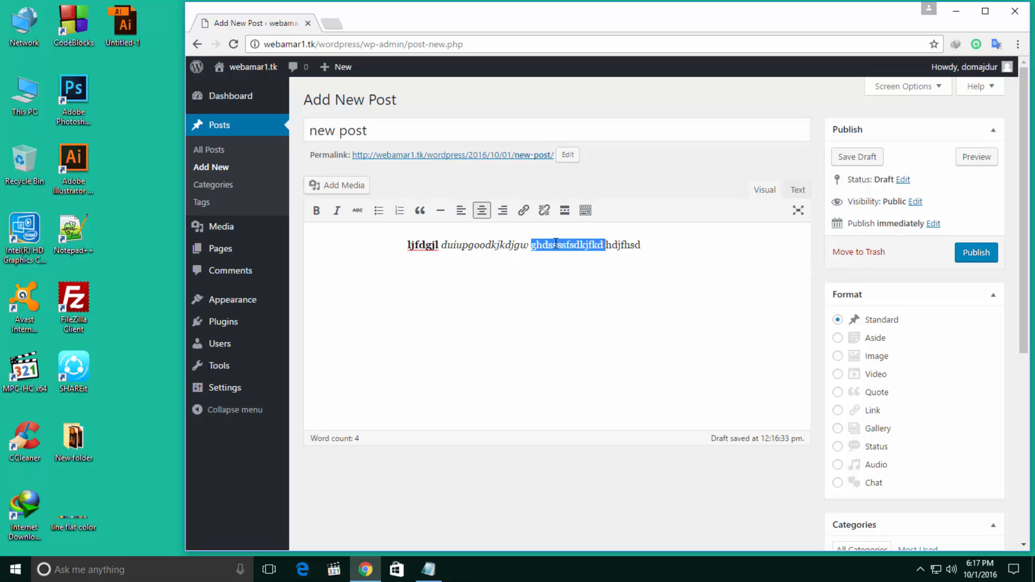
- Link the bold word "ljfdgjl" to weamar1.tk and look at the options offered for the inserted link
double_click(424, 245)
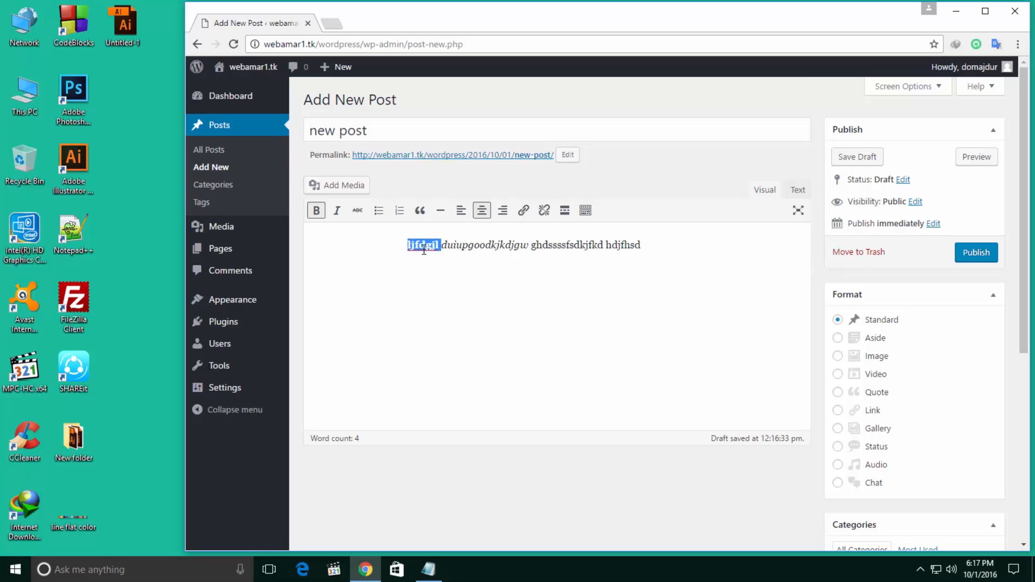
left_click(523, 211)
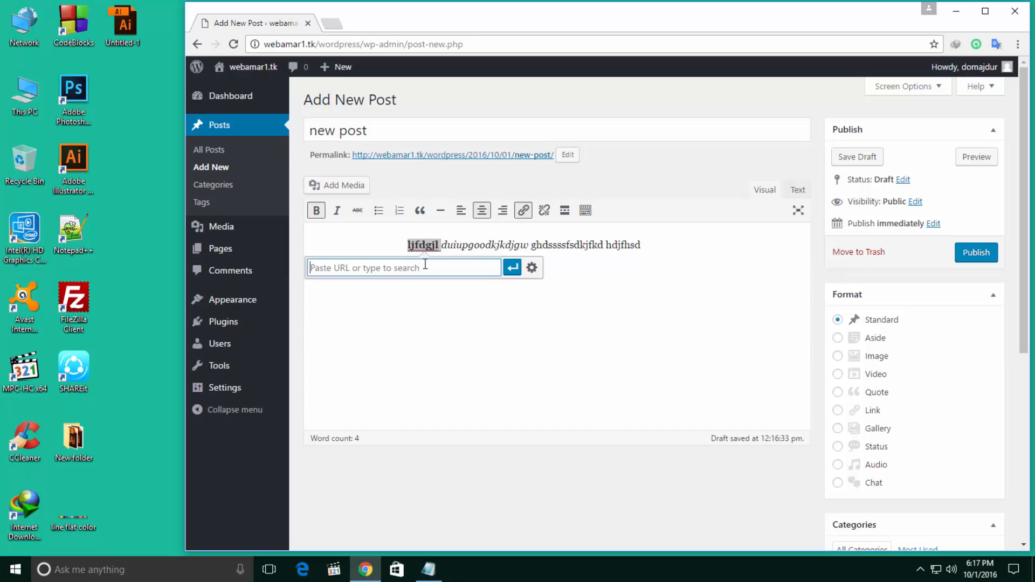
type("weamar")
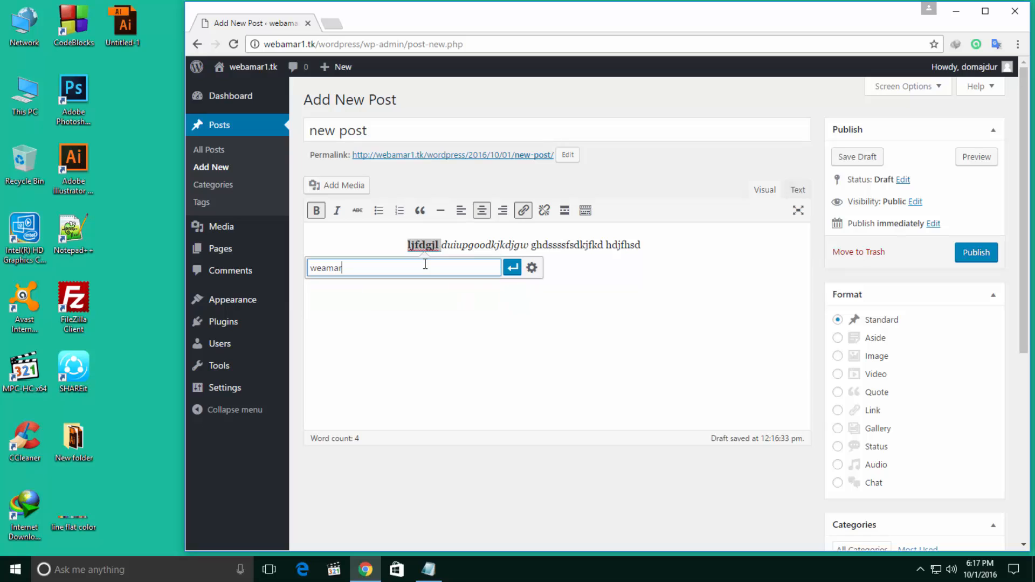
type("1.tk")
key("Return")
left_click(548, 282)
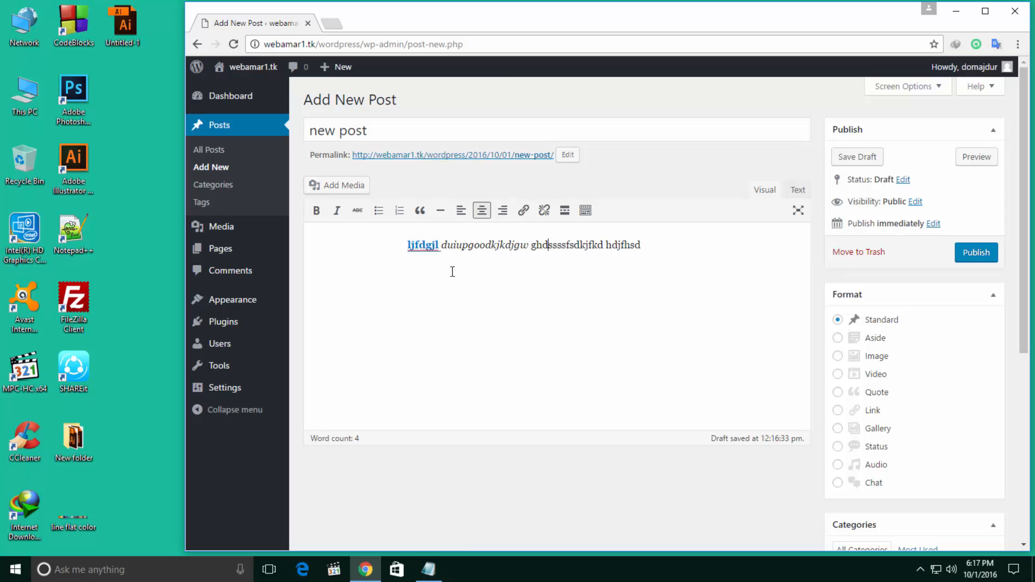
left_click(423, 243)
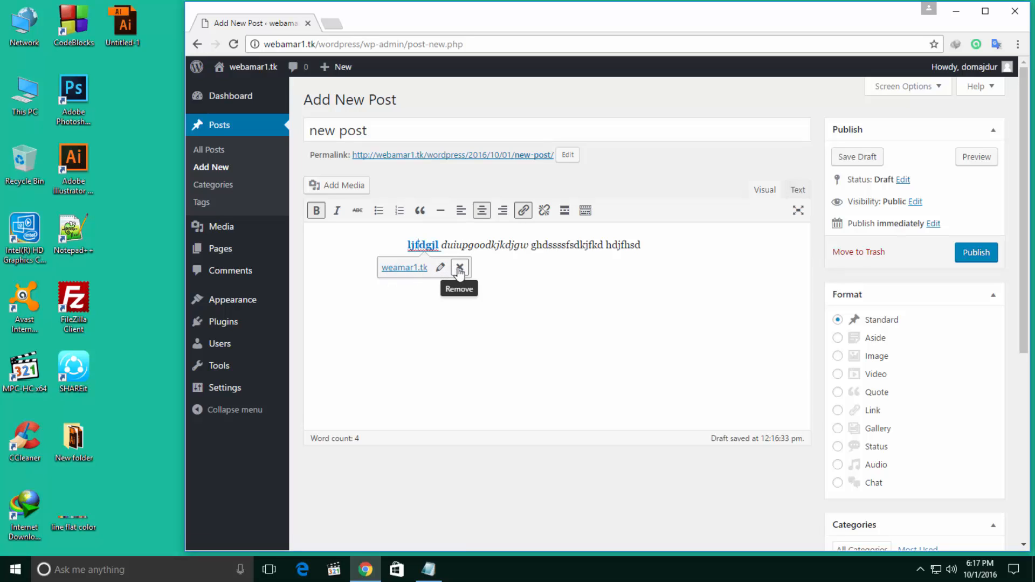
left_click(509, 269)
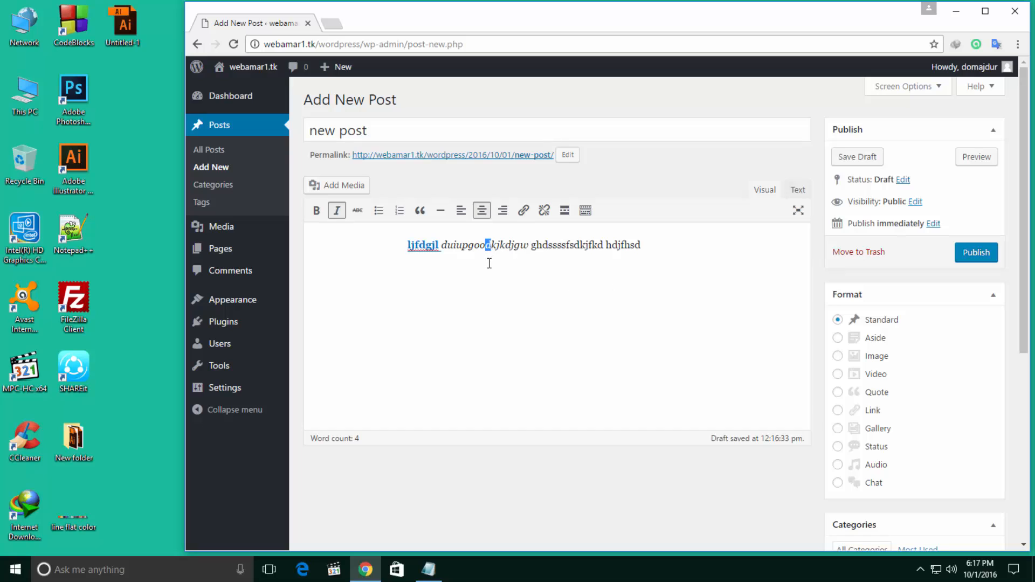
- Start a new line below the text and upload the dog photo from the desktop's New folder through Add Media
left_click(606, 348)
key("Return")
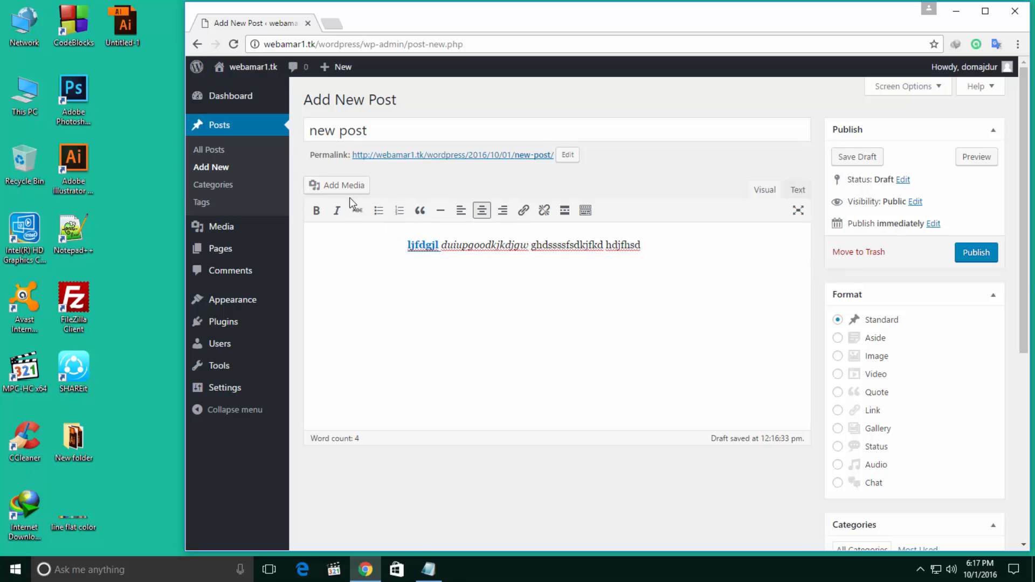
left_click(334, 190)
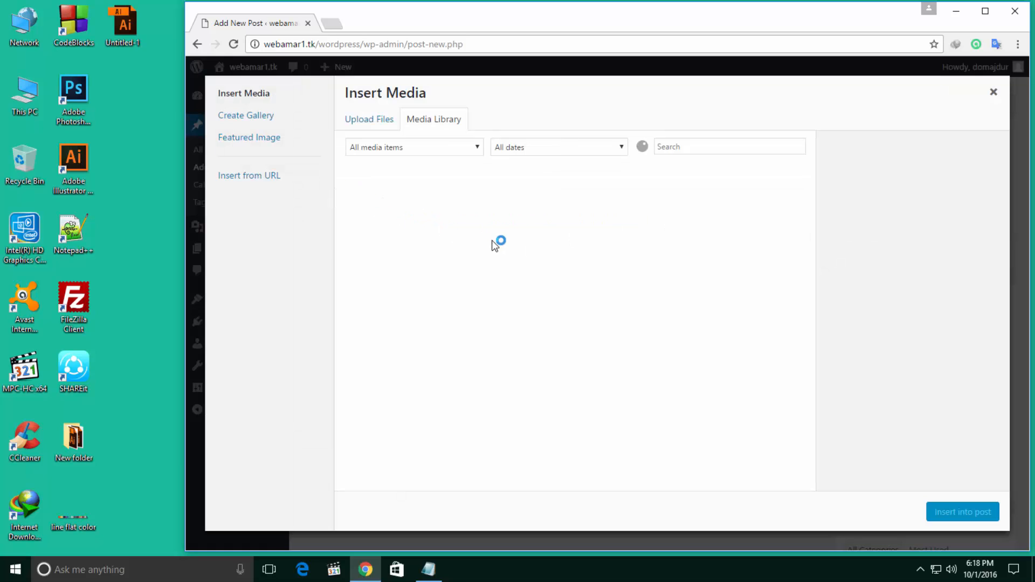
left_click(382, 120)
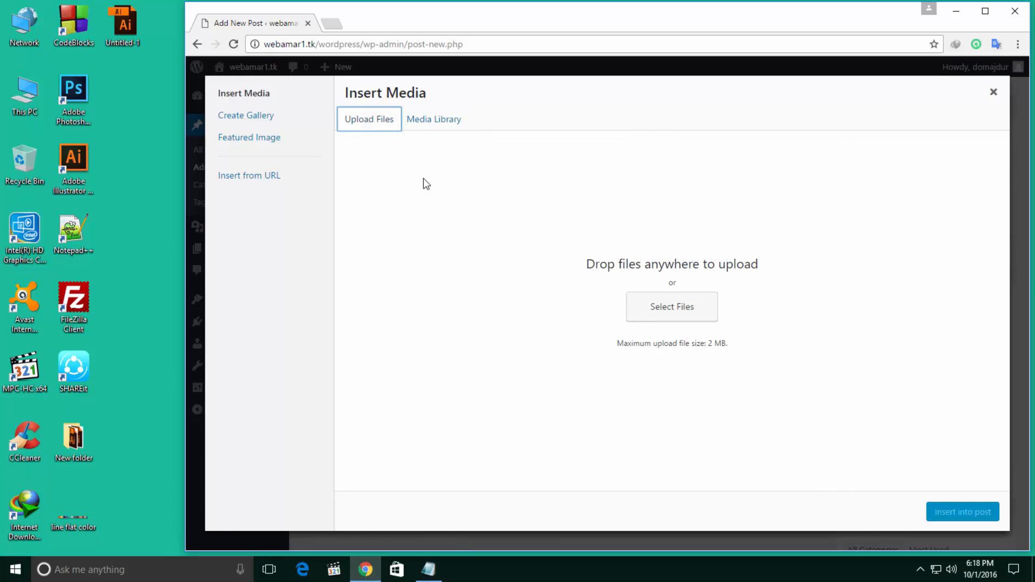
left_click(672, 310)
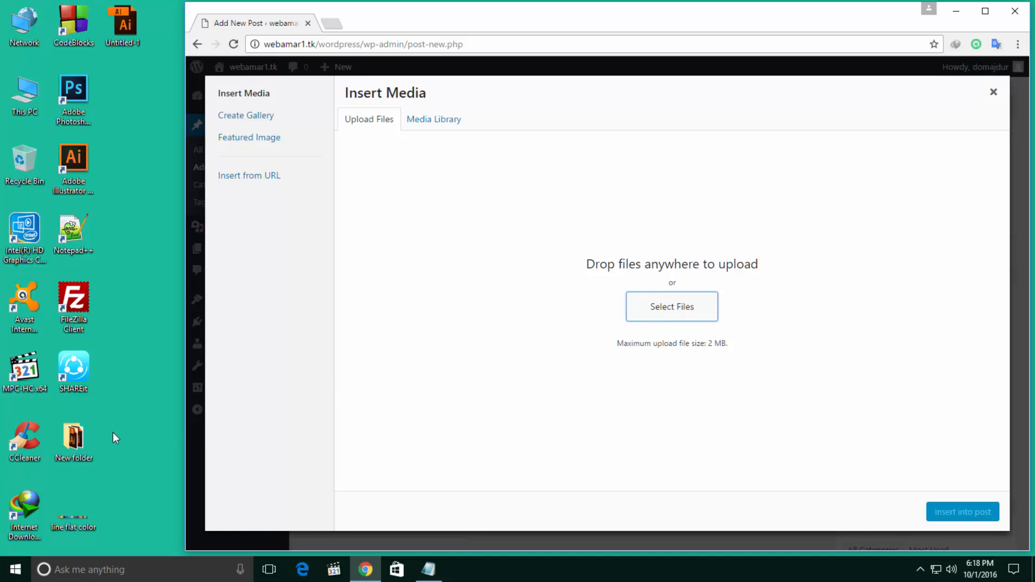
double_click(72, 439)
left_click_drag(510, 115, 316, 387)
left_click(170, 478)
left_click_drag(170, 479, 794, 332)
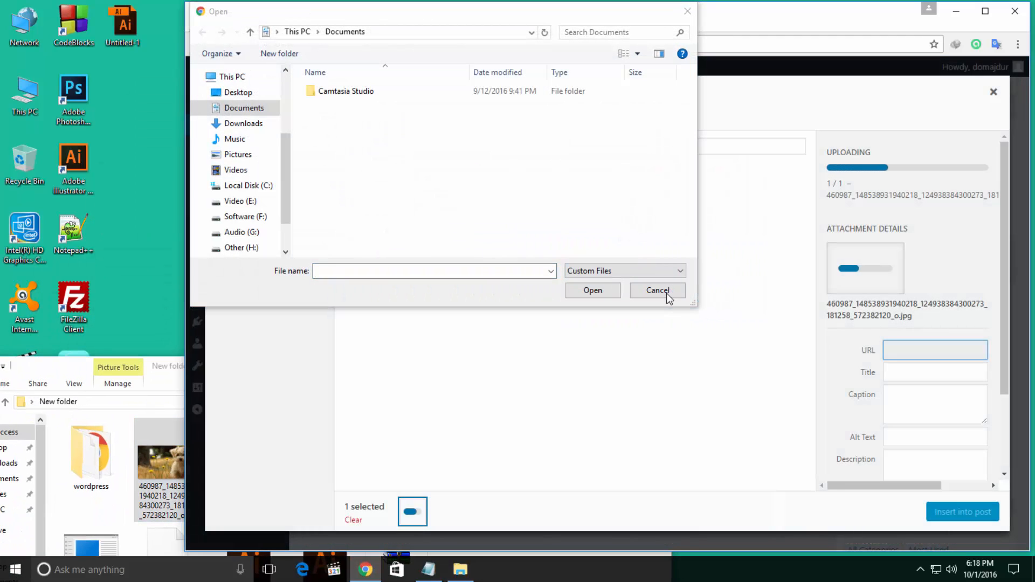
left_click(666, 293)
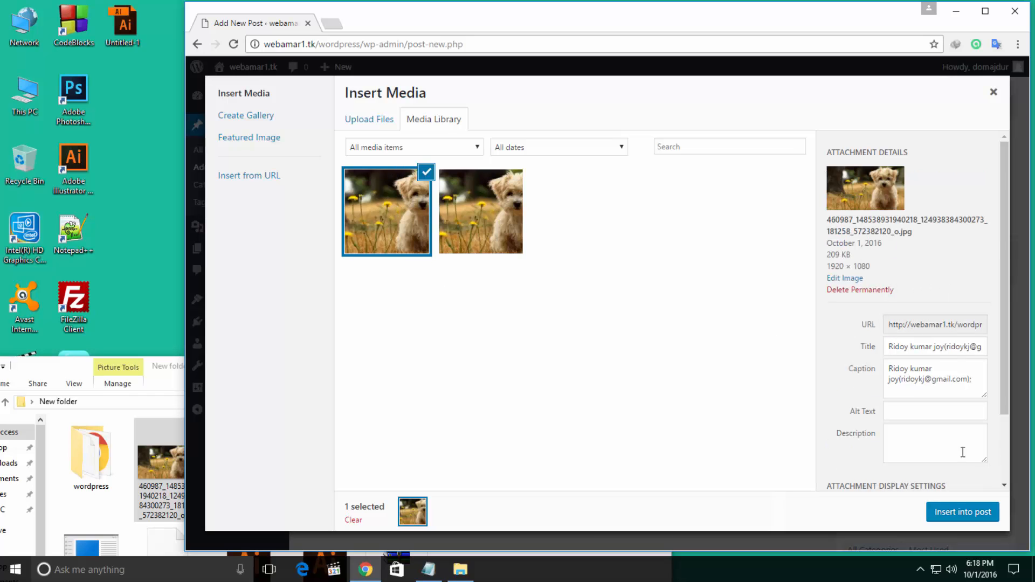
- Insert the uploaded dog photo into the post with alignment None, link None and size Medium – 300 × 169
left_click(909, 412)
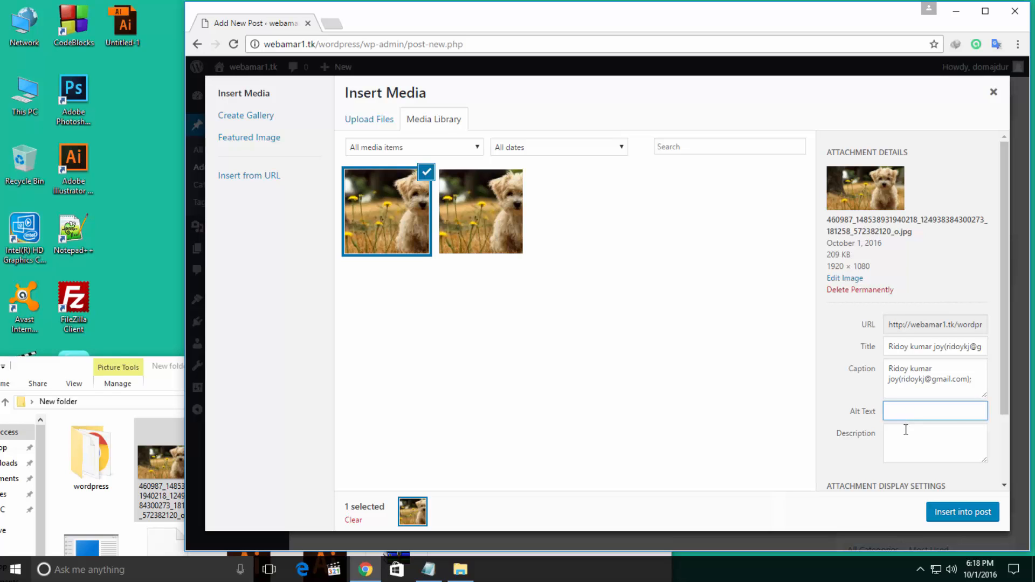
left_click(903, 445)
left_click(902, 406)
scroll(902, 410, "down", 2)
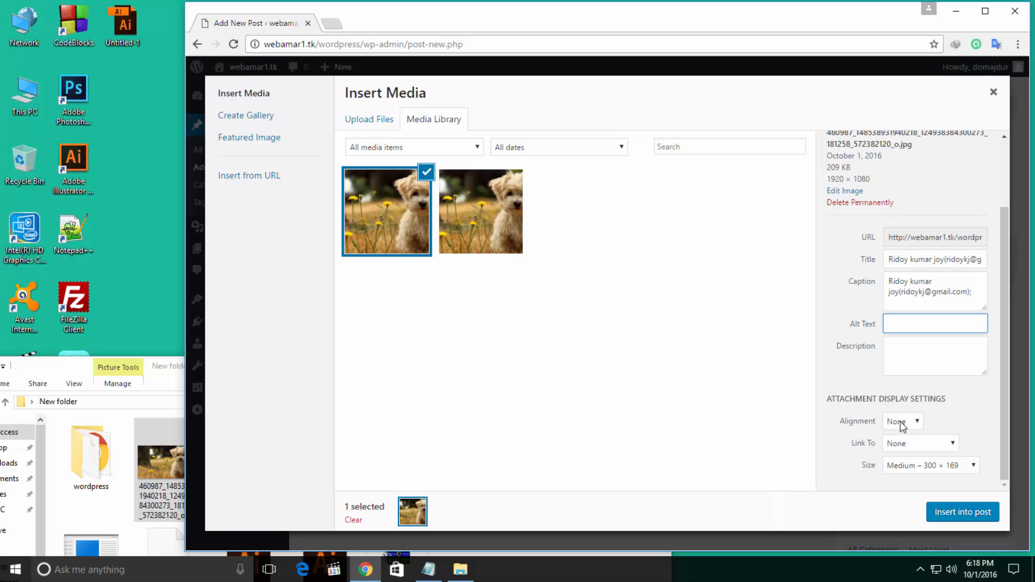
left_click(901, 422)
left_click(920, 444)
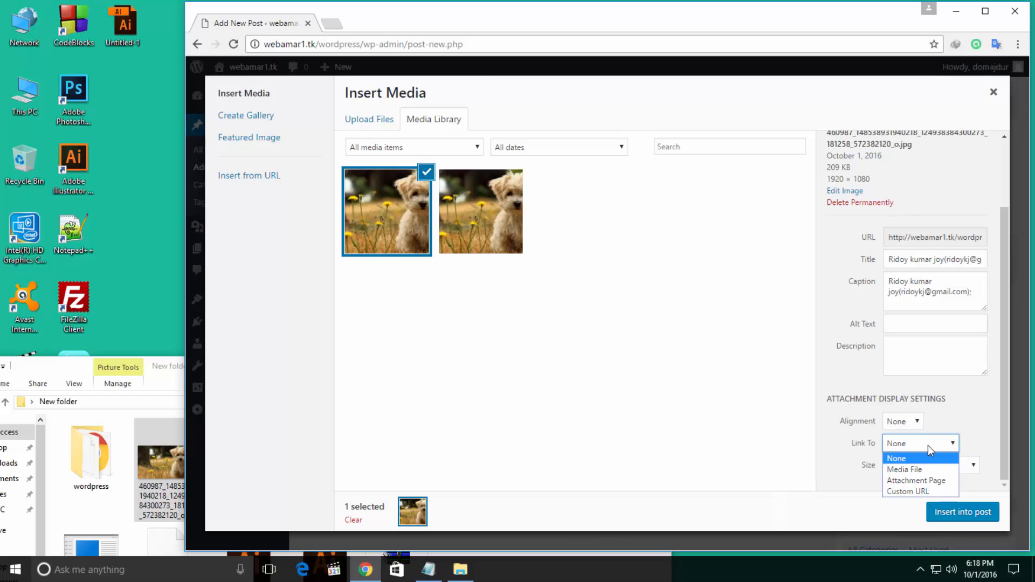
left_click(928, 449)
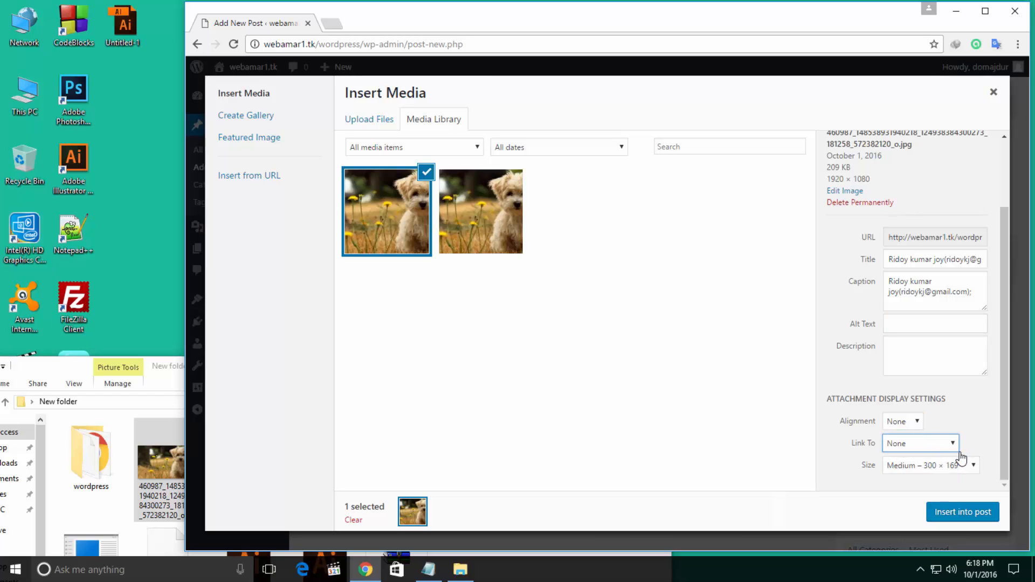
left_click(962, 466)
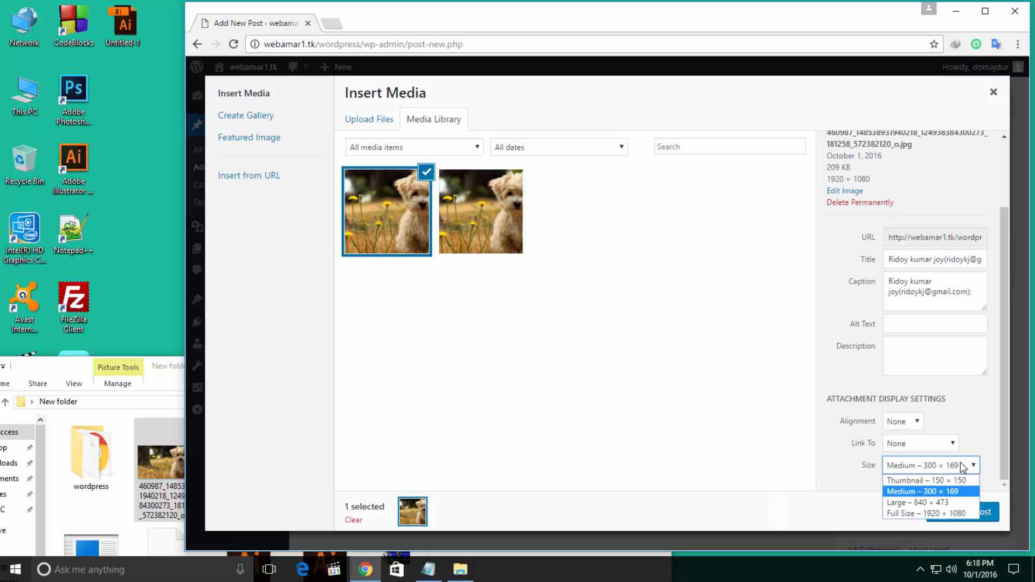
left_click(937, 491)
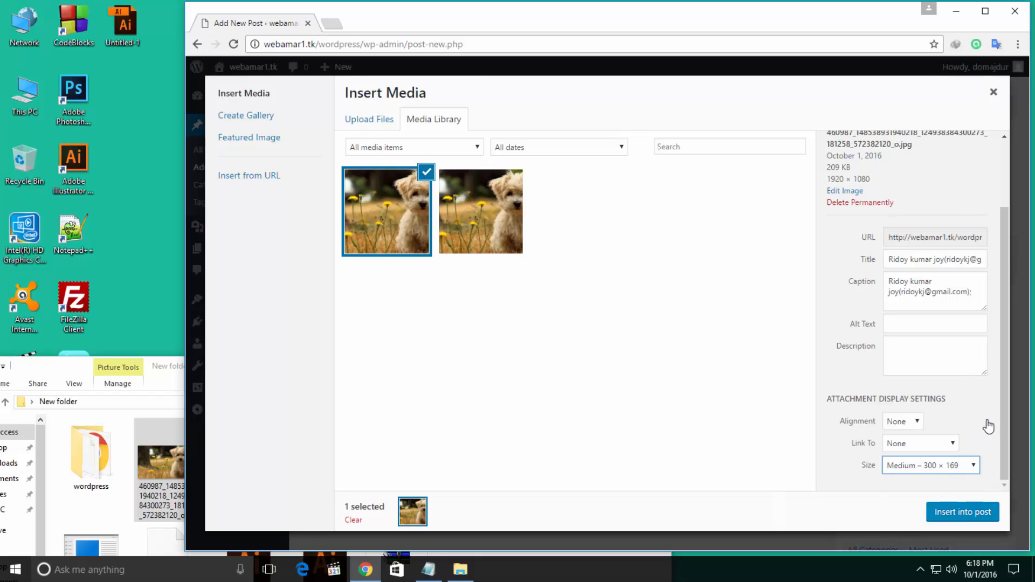
left_click(960, 514)
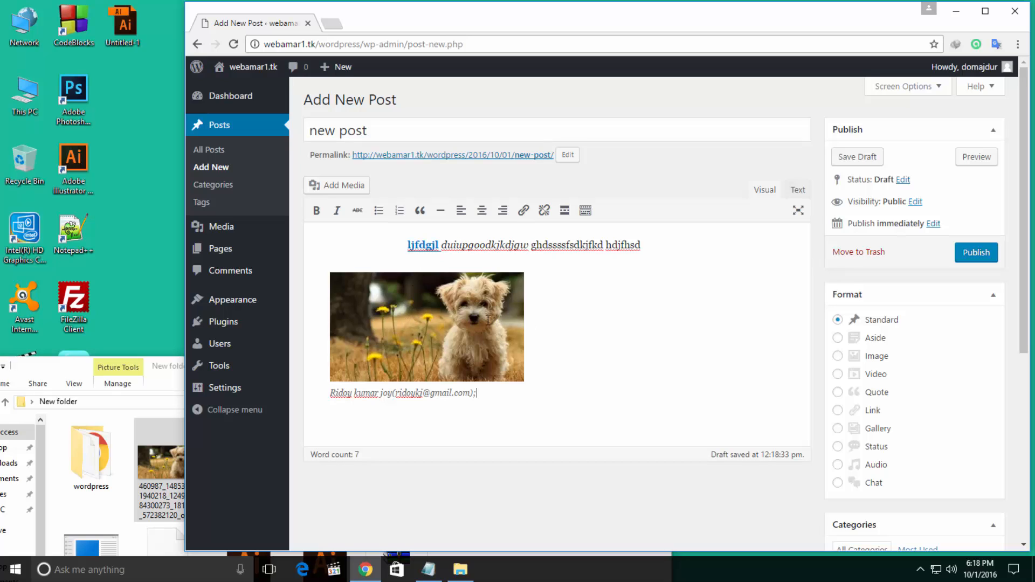
scroll(485, 324, "down", 5)
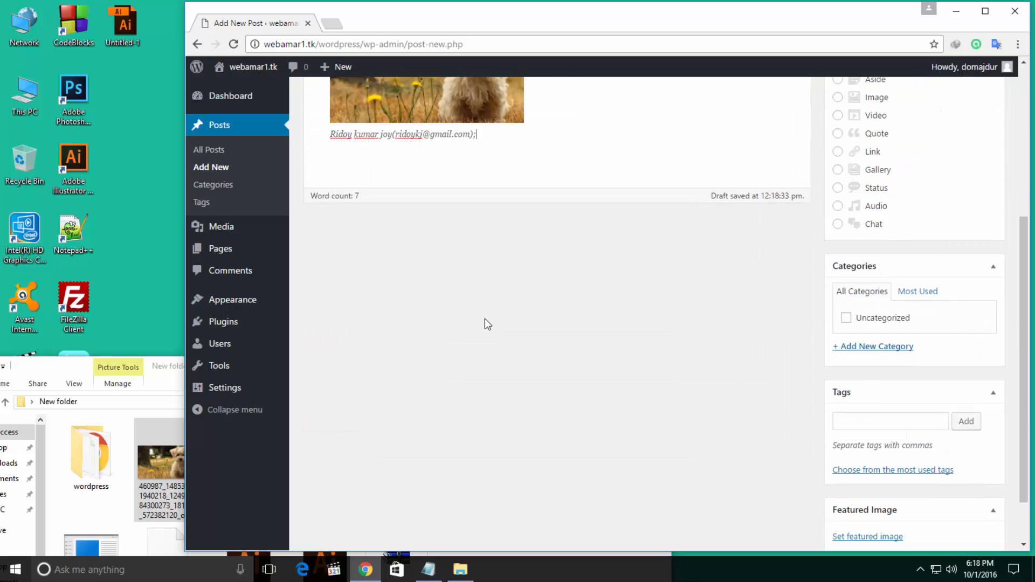
scroll(486, 324, "up", 5)
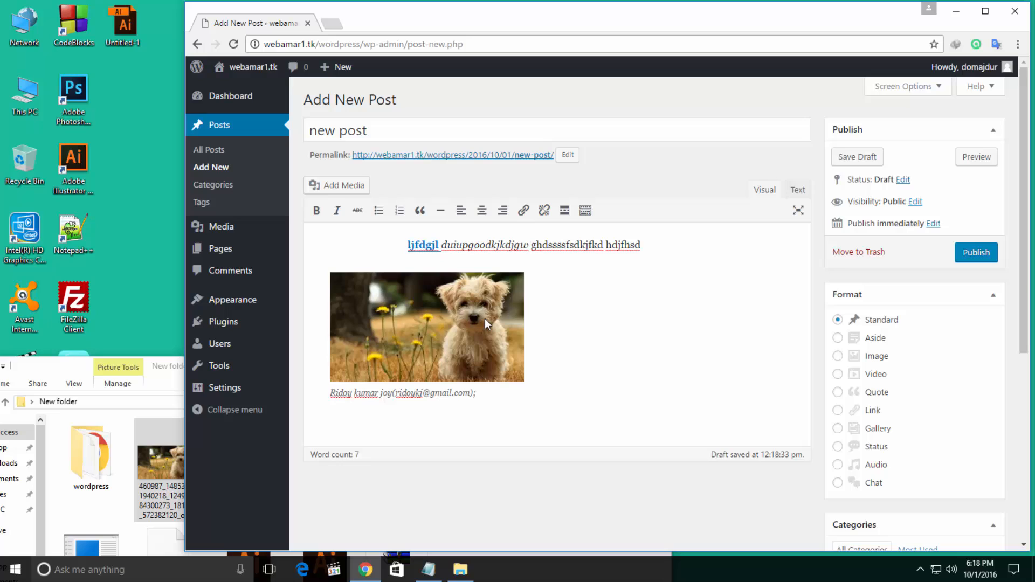
- Publish the new post and view it on the site's front page, webamar1.tk, in a new browser tab
left_click(970, 255)
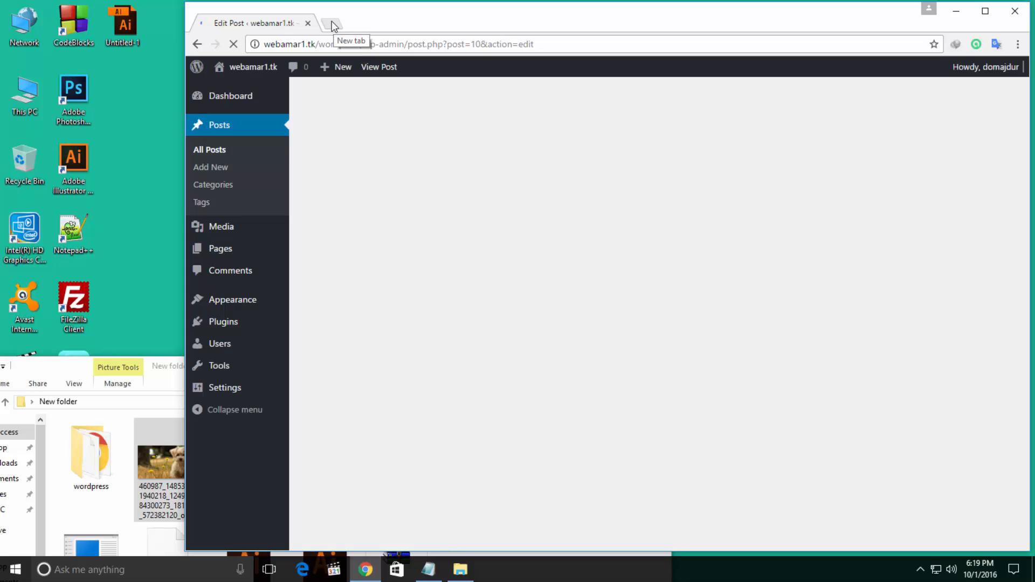
left_click(332, 22)
type("we")
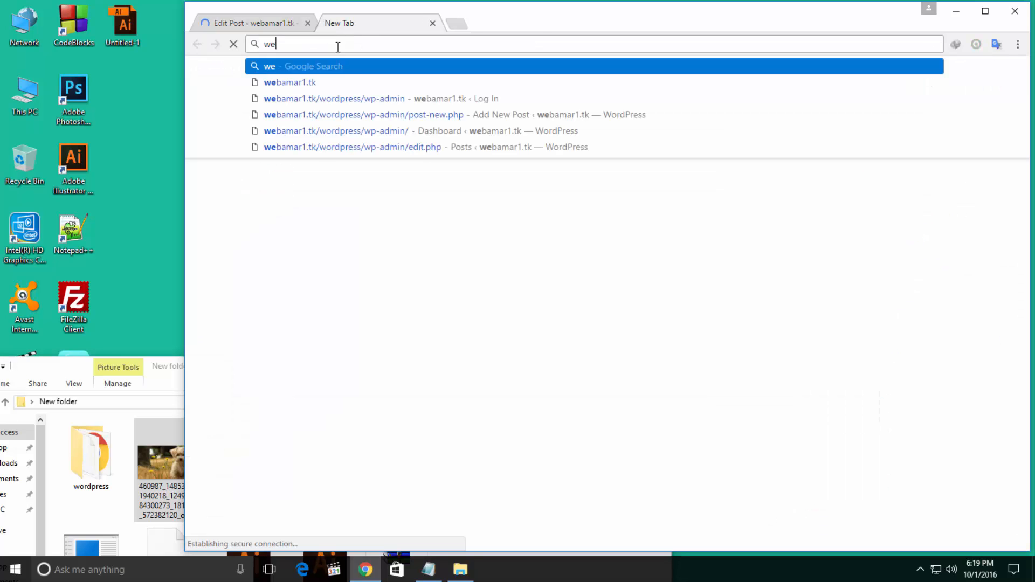
type("bamar")
key("Down")
key("Down")
key("Return")
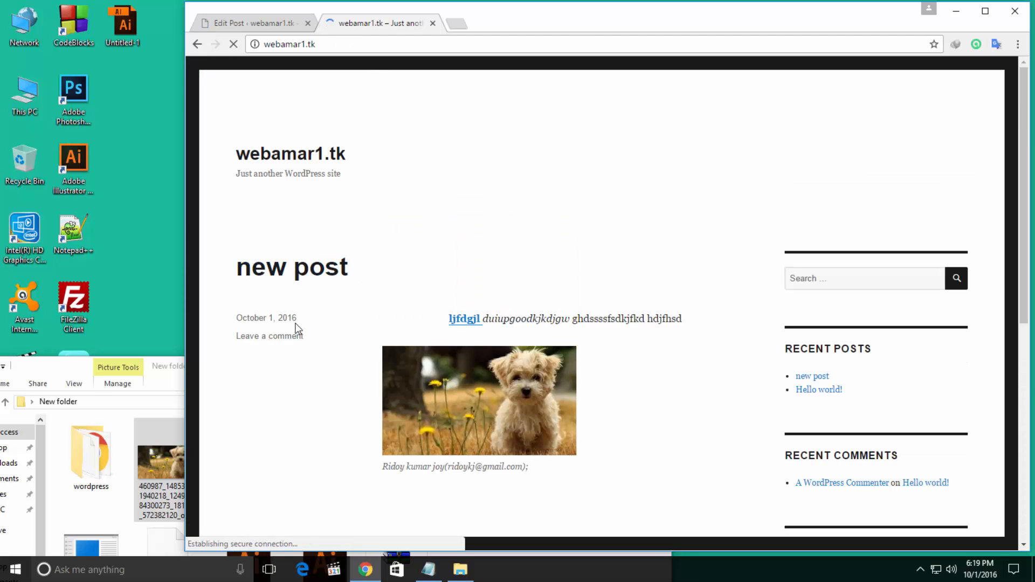
scroll(313, 334, "down", 5)
scroll(462, 243, "up", 3)
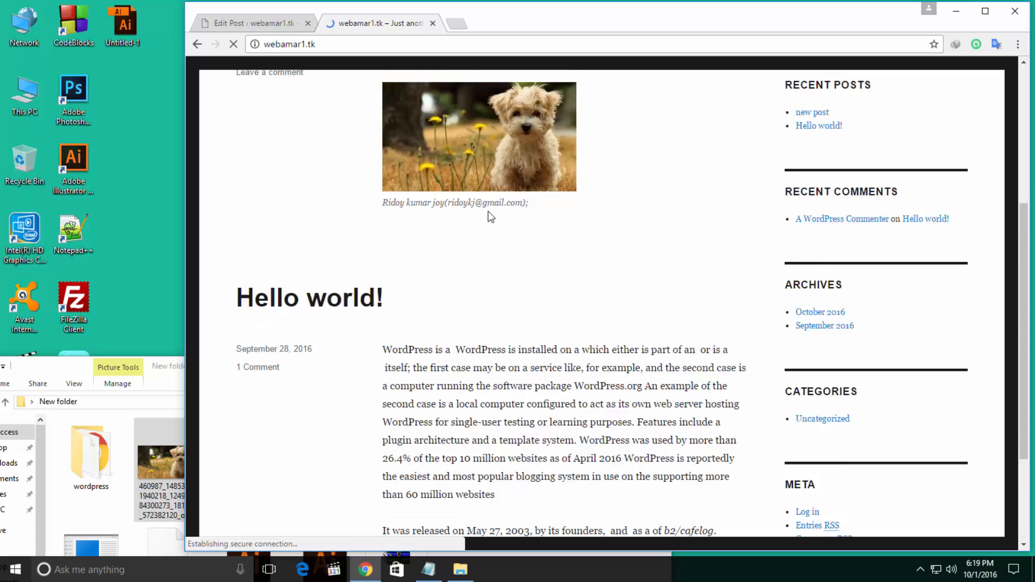
scroll(528, 305, "down", 5)
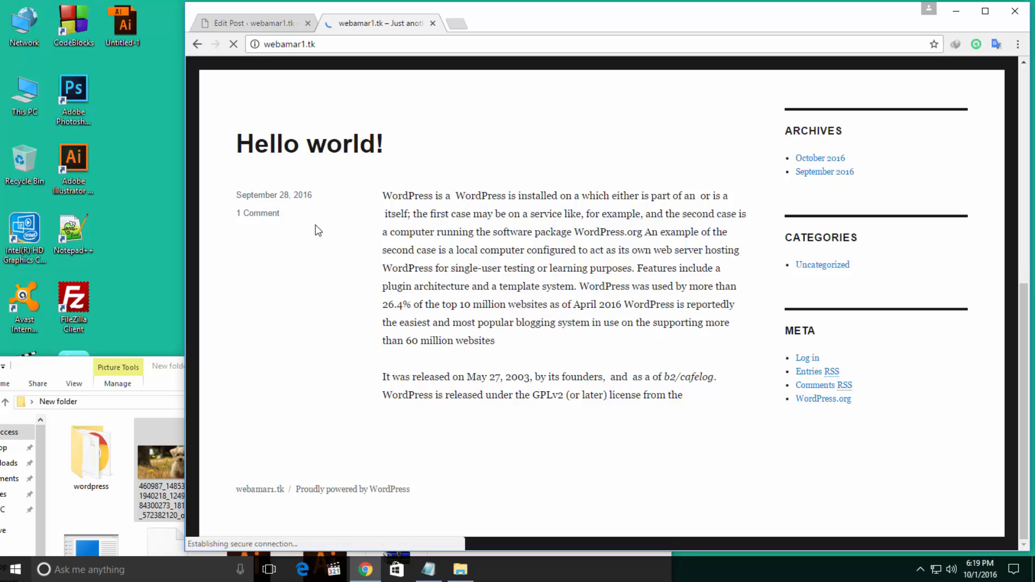
- Return to the post's edit page and look over its publish, format, category, tag and featured image settings
left_click(241, 23)
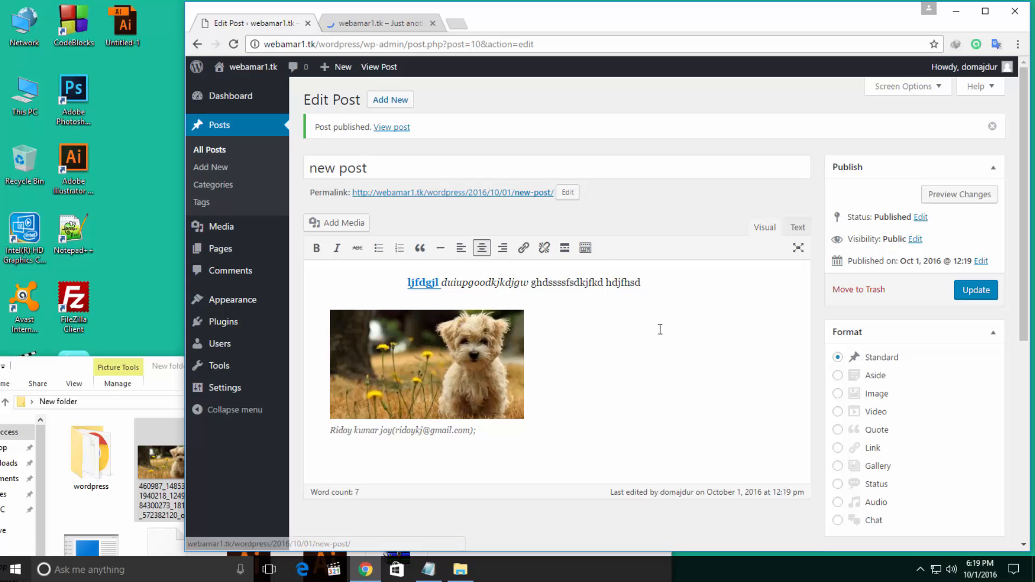
scroll(677, 360, "down", 4)
scroll(677, 360, "down", 2)
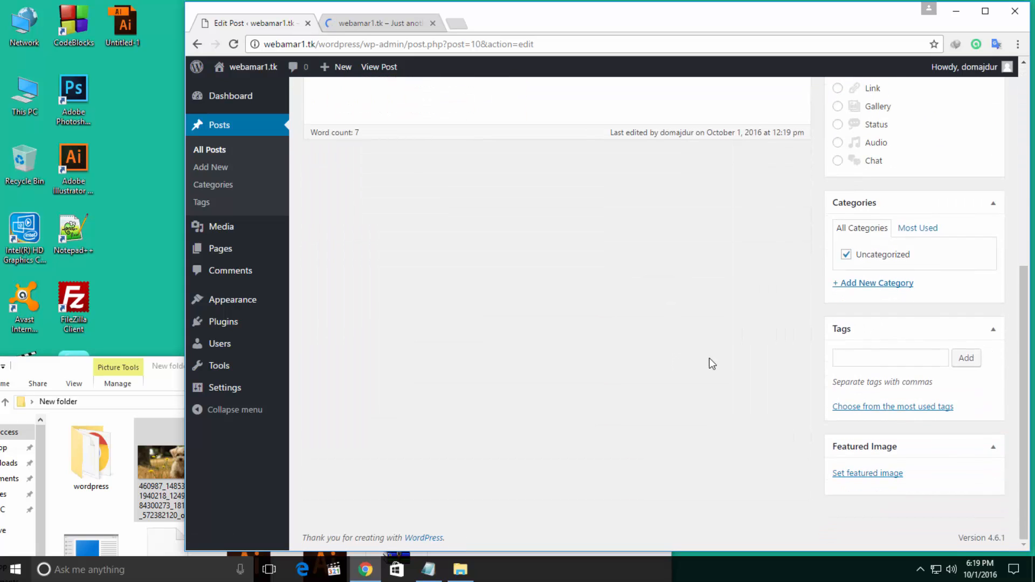
scroll(632, 360, "up", 6)
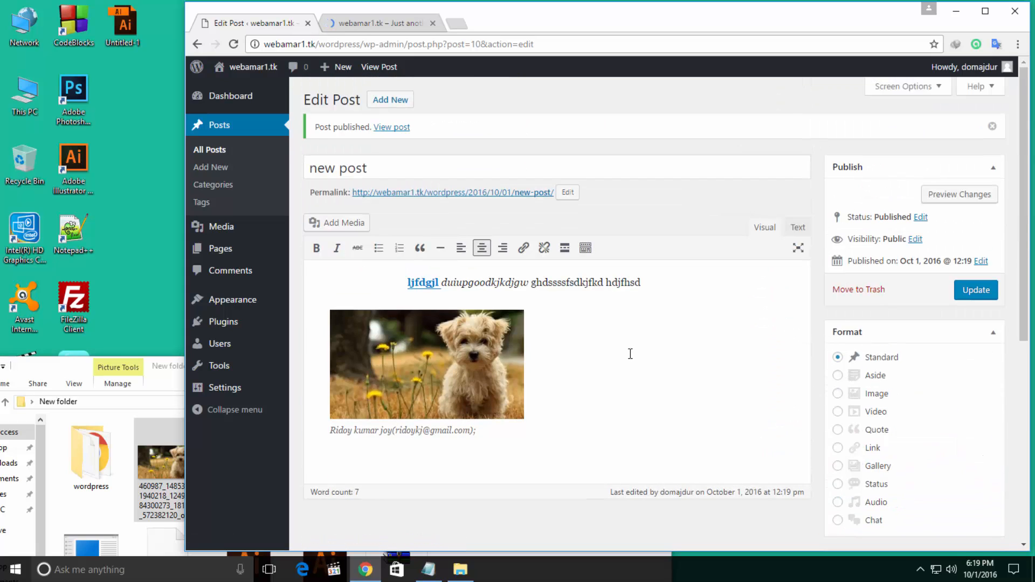
- Open the post categories page and examine the bulk actions and select-all option of the category list
left_click(225, 185)
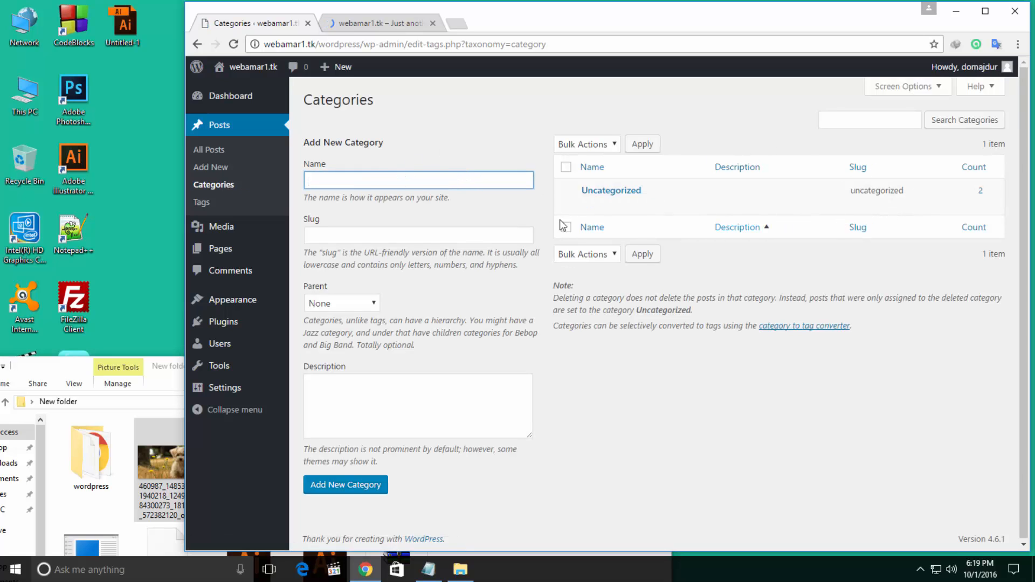
left_click(603, 145)
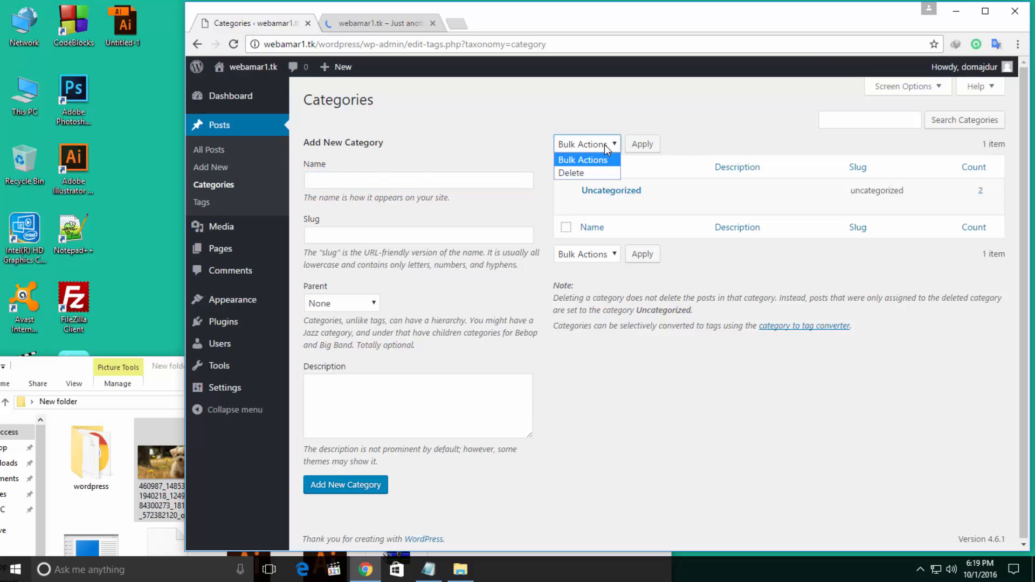
left_click(602, 159)
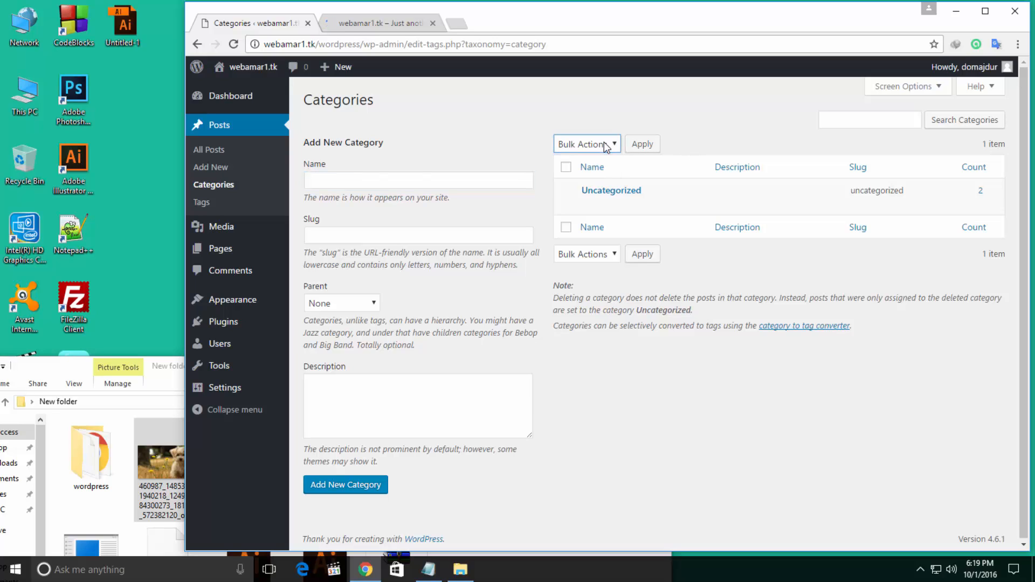
left_click(565, 167)
left_click(565, 167)
- Examine the Name, Slug and Parent fields of the new category form, including the available parent options
left_click(339, 239)
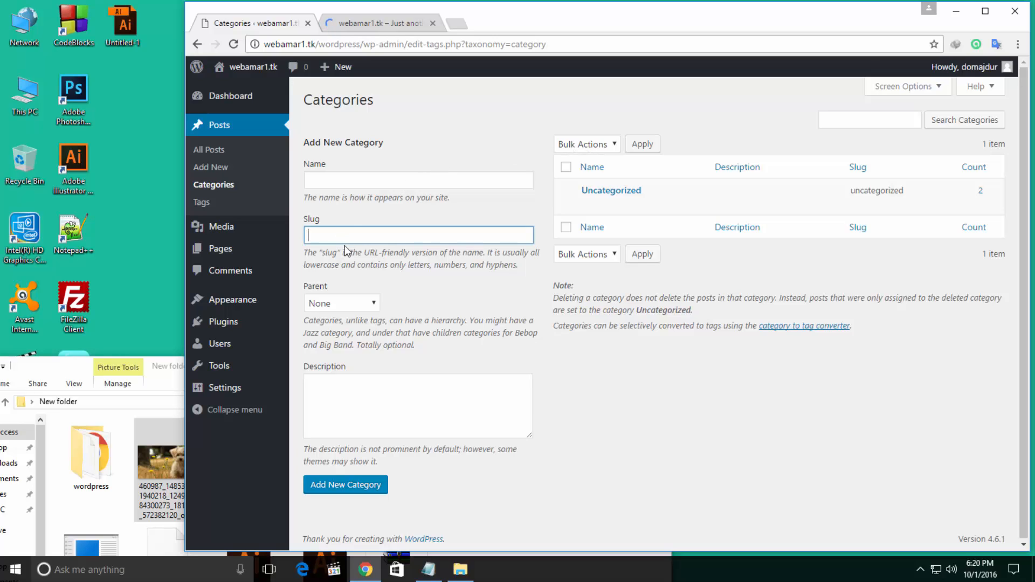
left_click(344, 181)
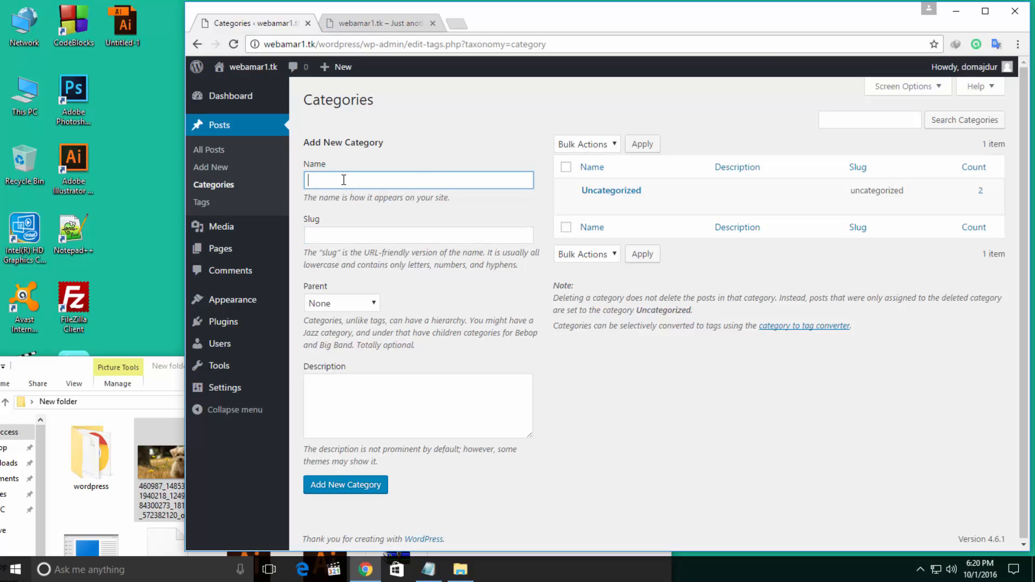
left_click(349, 237)
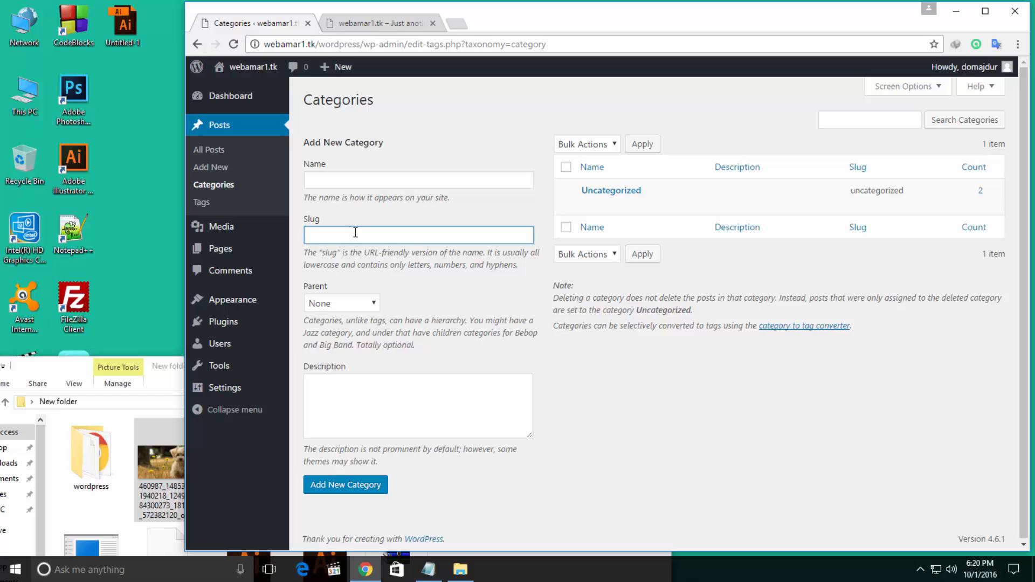
left_click(339, 304)
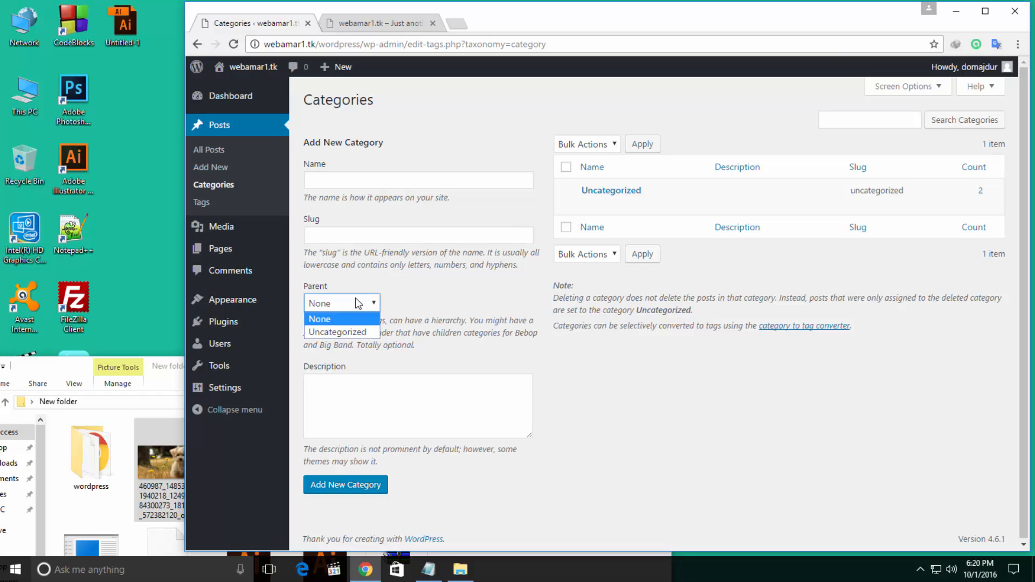
left_click(370, 303)
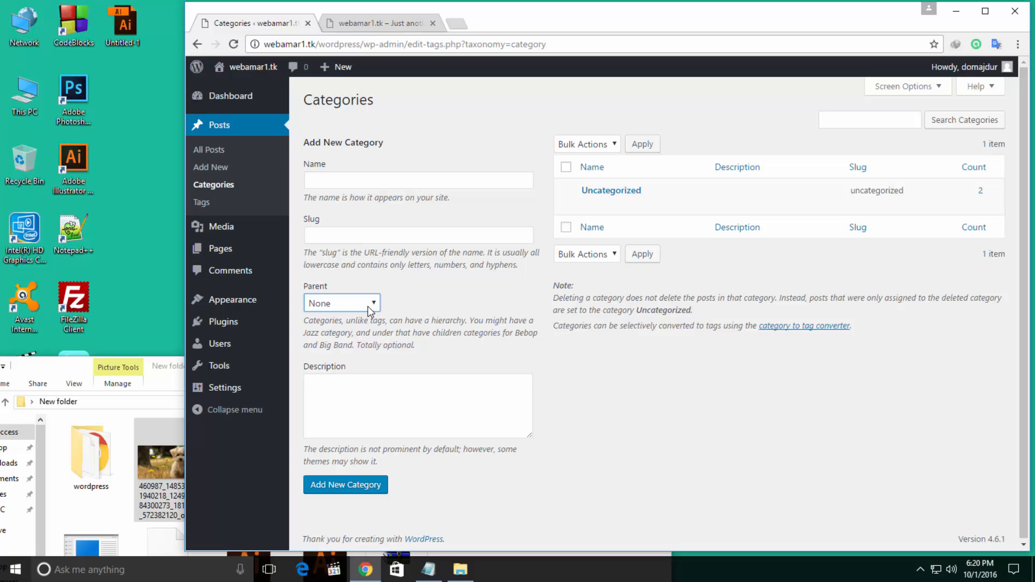
left_click(374, 309)
left_click(428, 298)
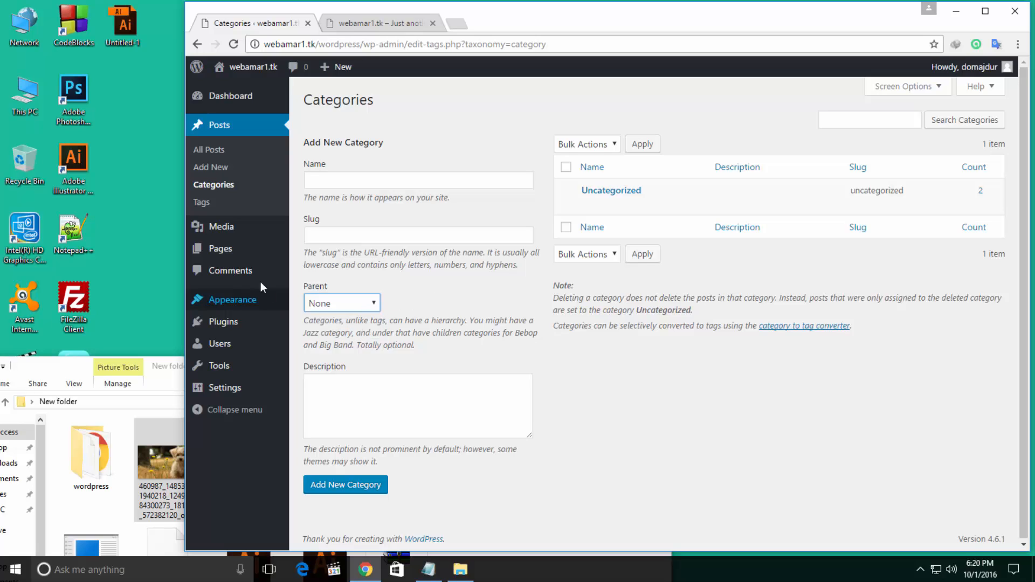
- Open the post tags page and look at the Slug and Description fields for adding a new tag
left_click(203, 205)
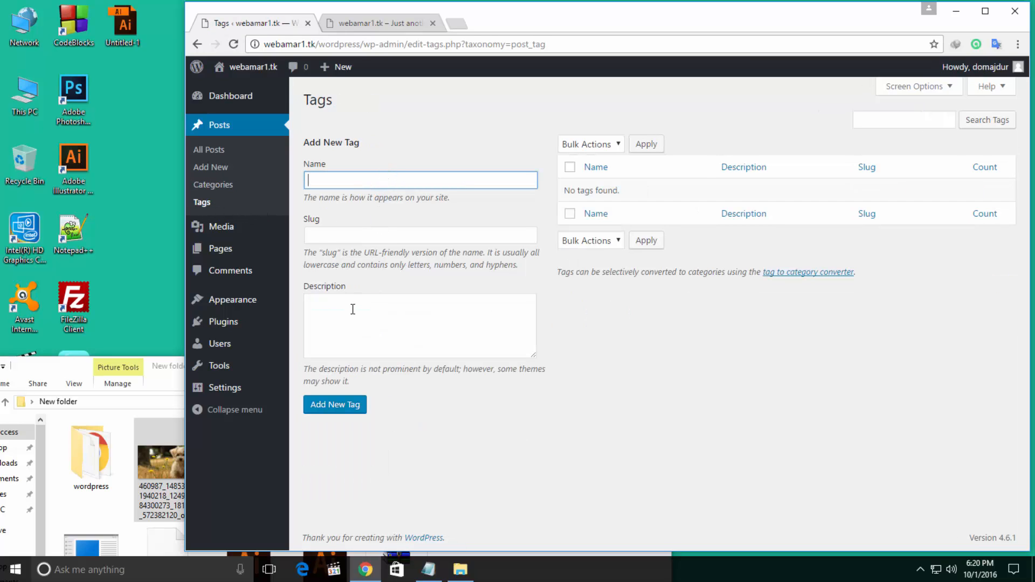
left_click(374, 238)
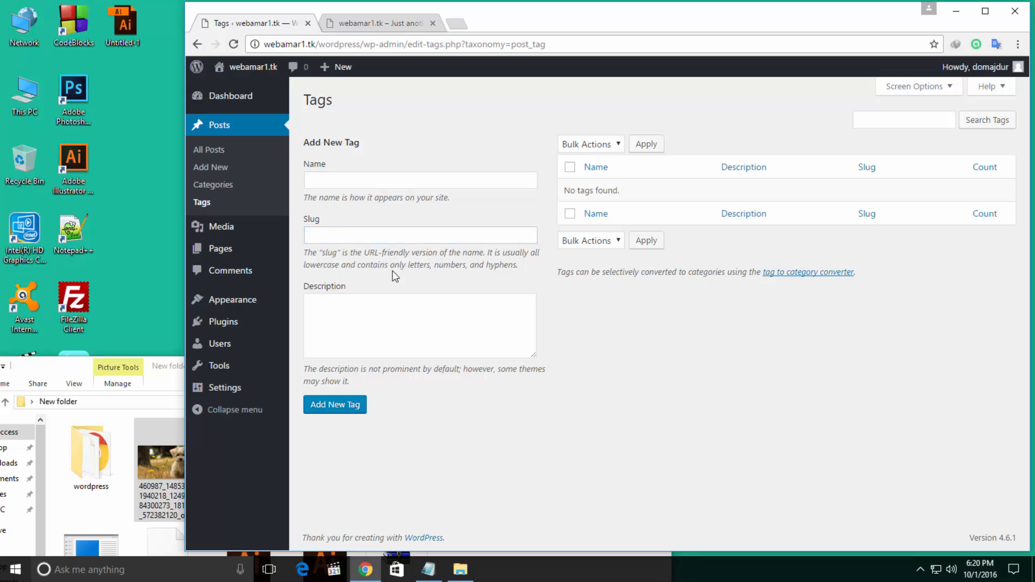
left_click(389, 338)
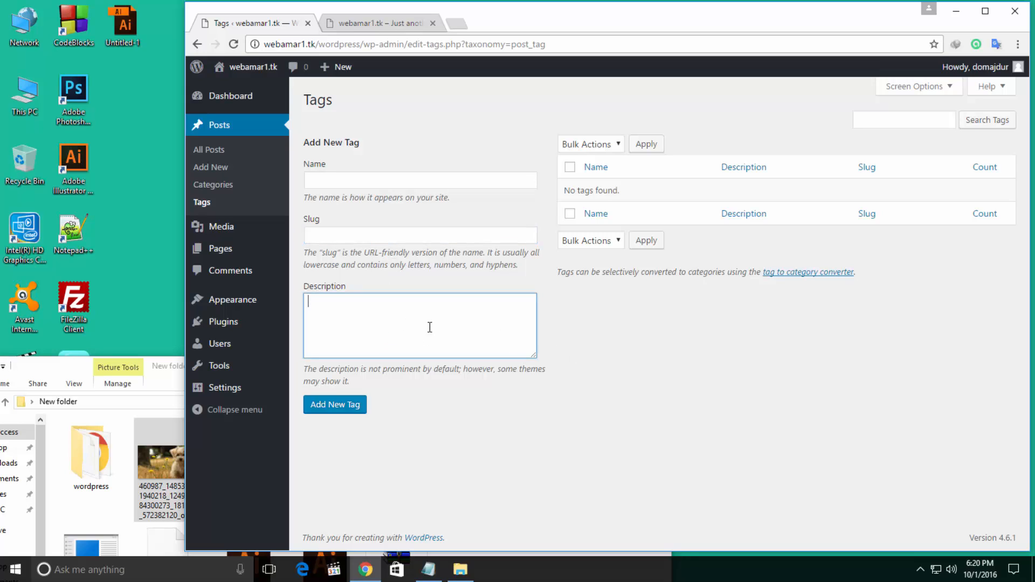
- View the Media Library and open the page for uploading new media
left_click(234, 236)
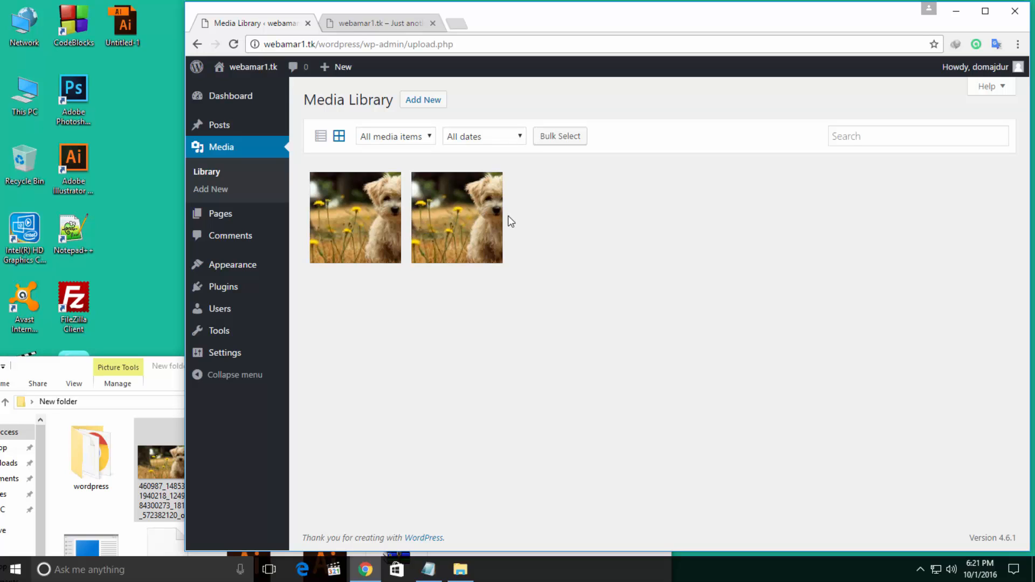
left_click(216, 191)
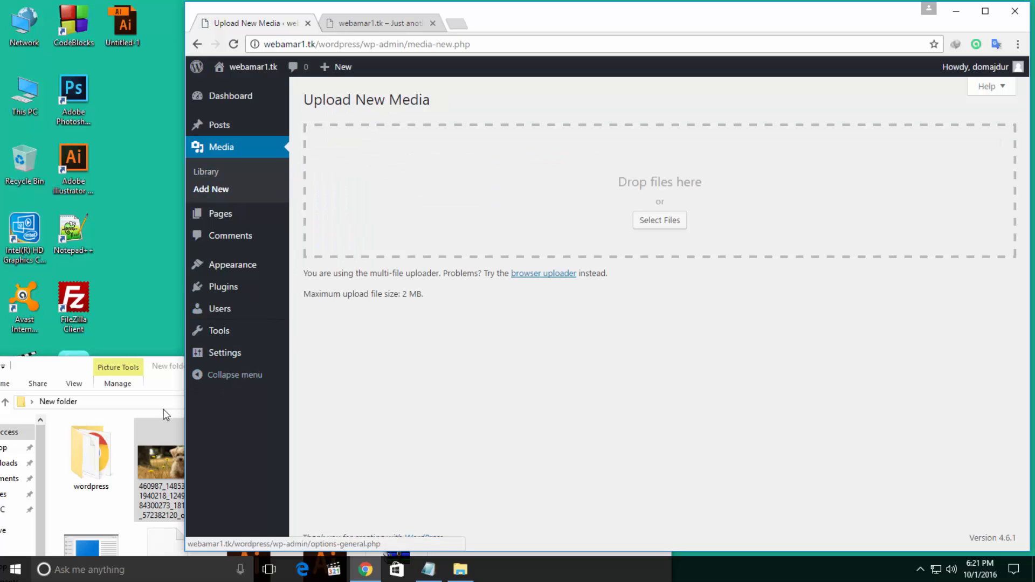
- Try to upload the dog photo from New folder by dropping it into the media upload area
left_click_drag(146, 489, 619, 237)
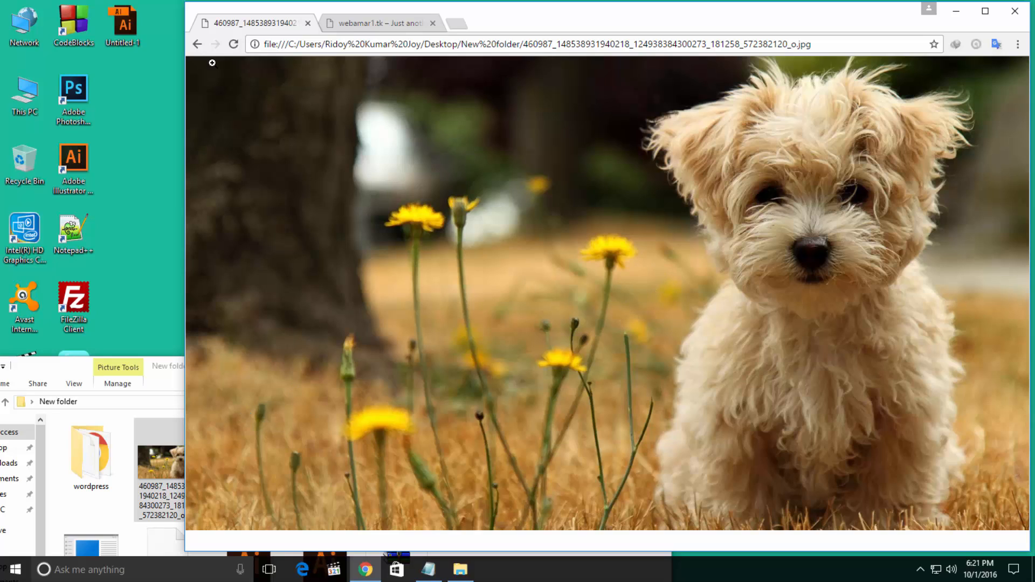
left_click(203, 46)
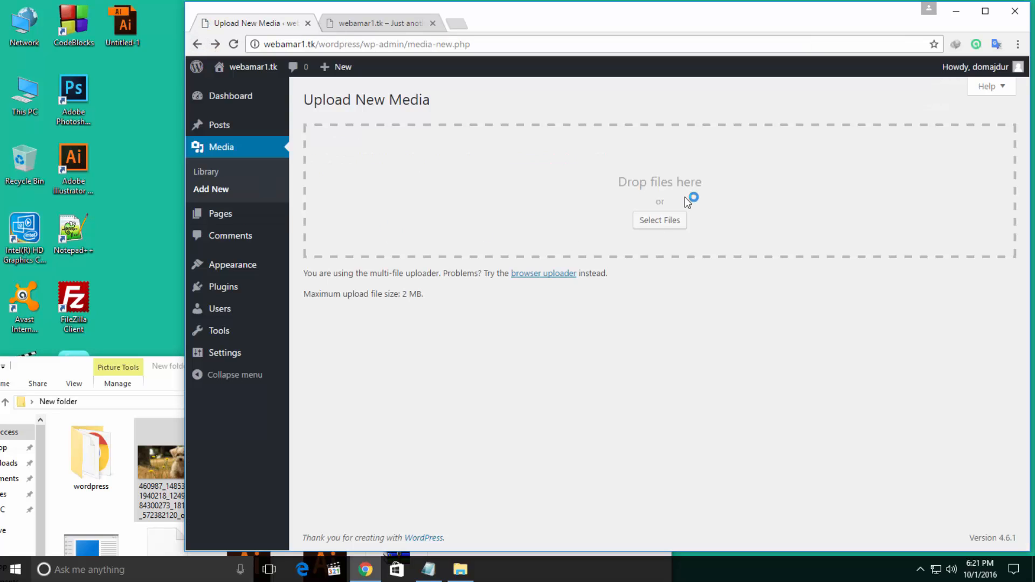
left_click_drag(173, 483, 495, 207)
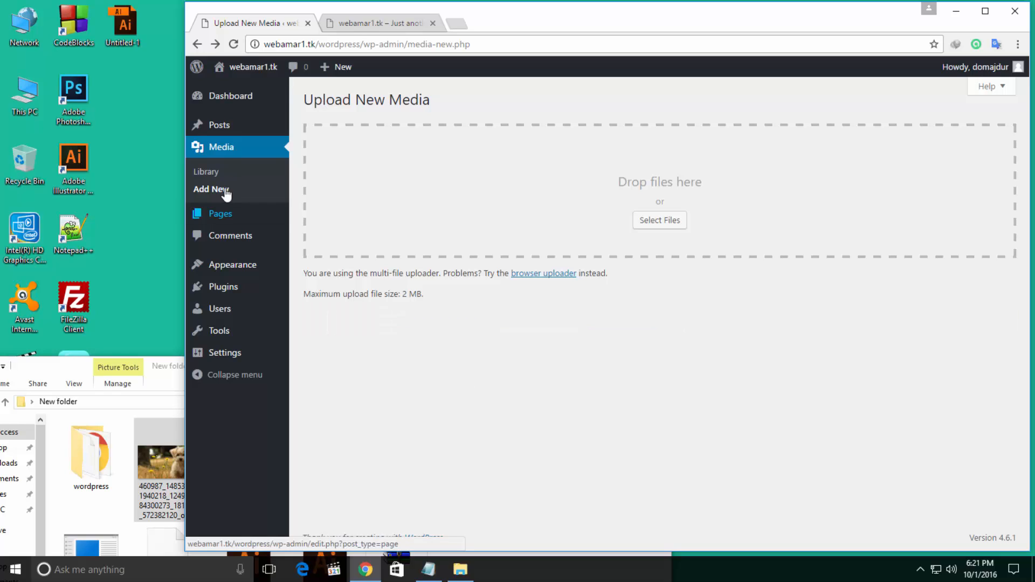
- Open the list of all pages and look at the actions offered for Sample Page
mouse_move(223, 224)
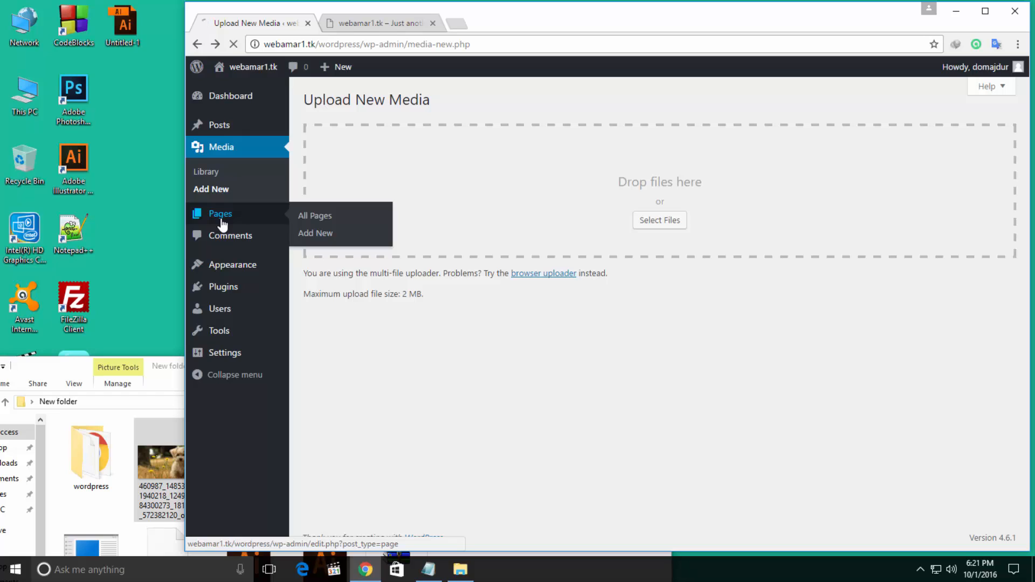
left_click(221, 218)
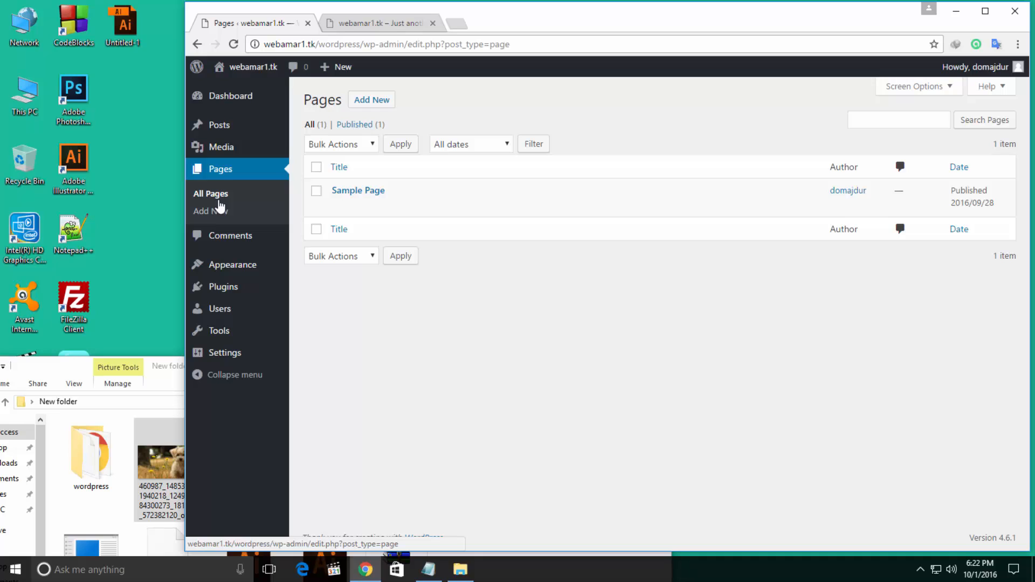
mouse_move(343, 203)
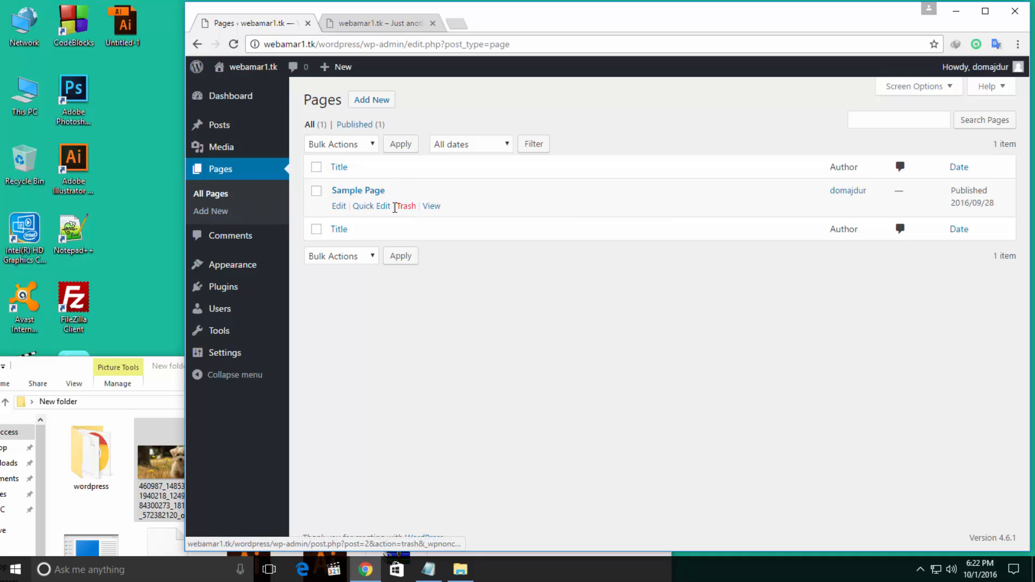
- Open a blank new page and examine its content area and the Parent options in the page attributes
left_click(216, 212)
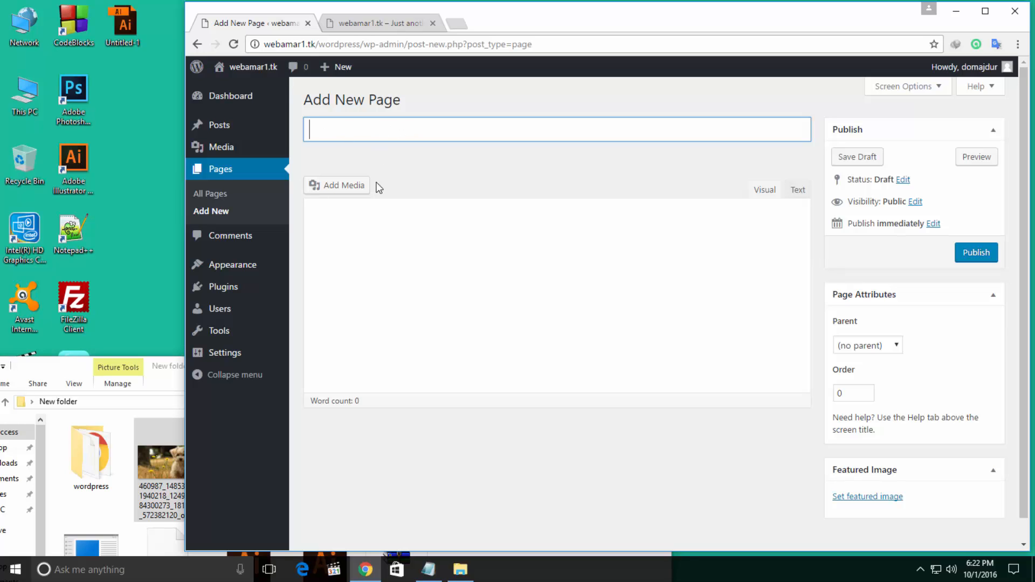
left_click(377, 232)
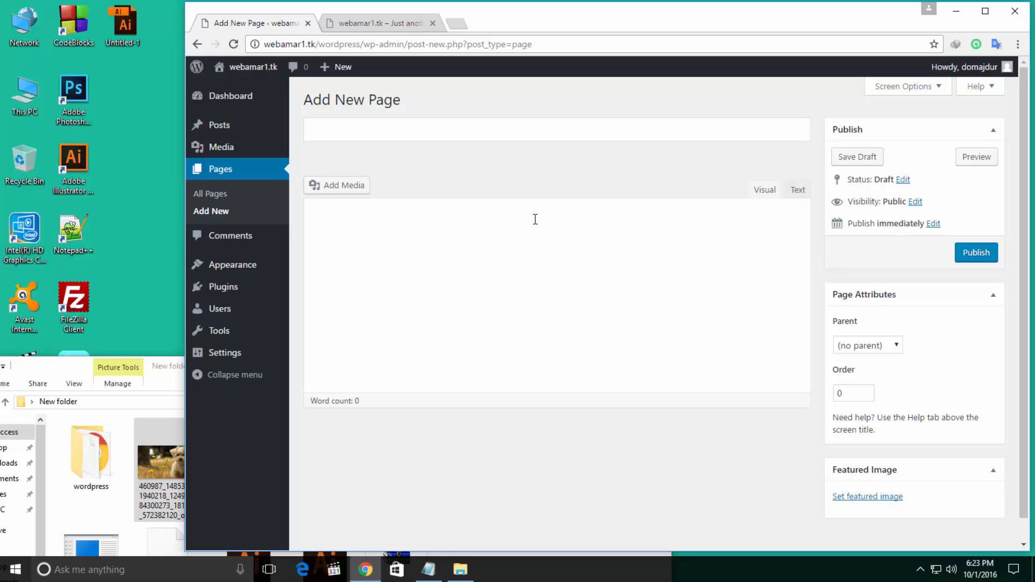
scroll(888, 318, "down", 1)
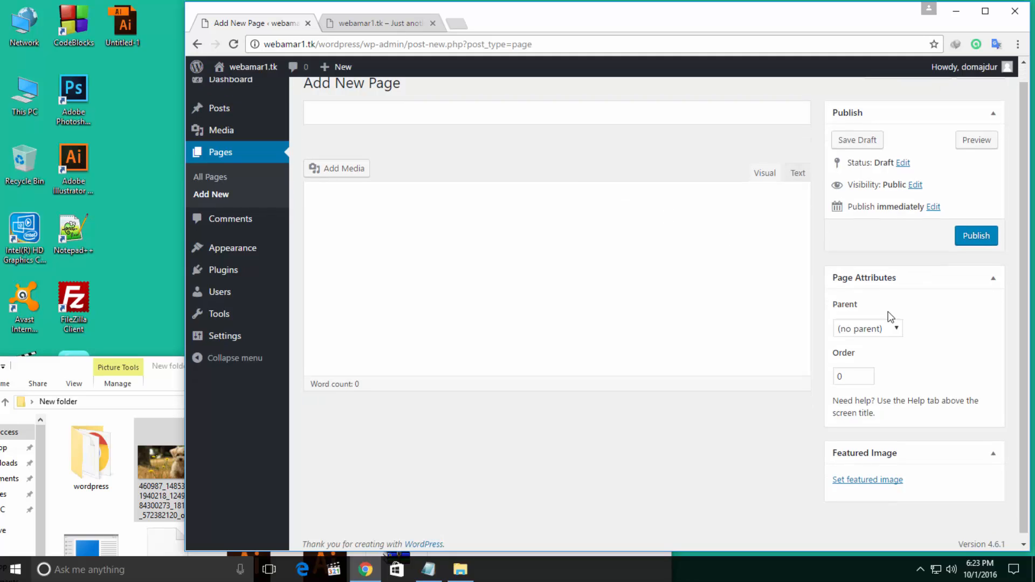
left_click(858, 326)
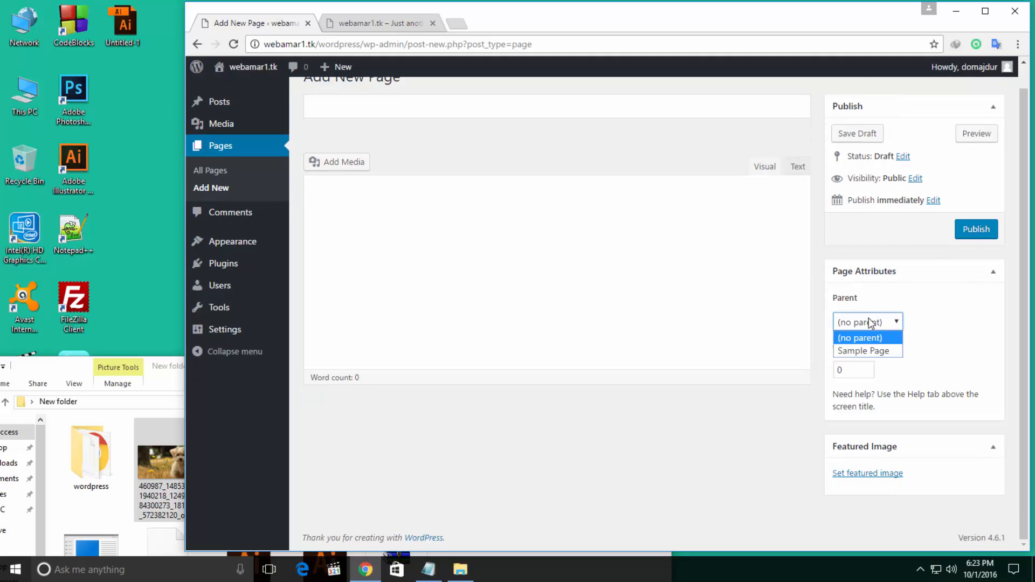
left_click(923, 313)
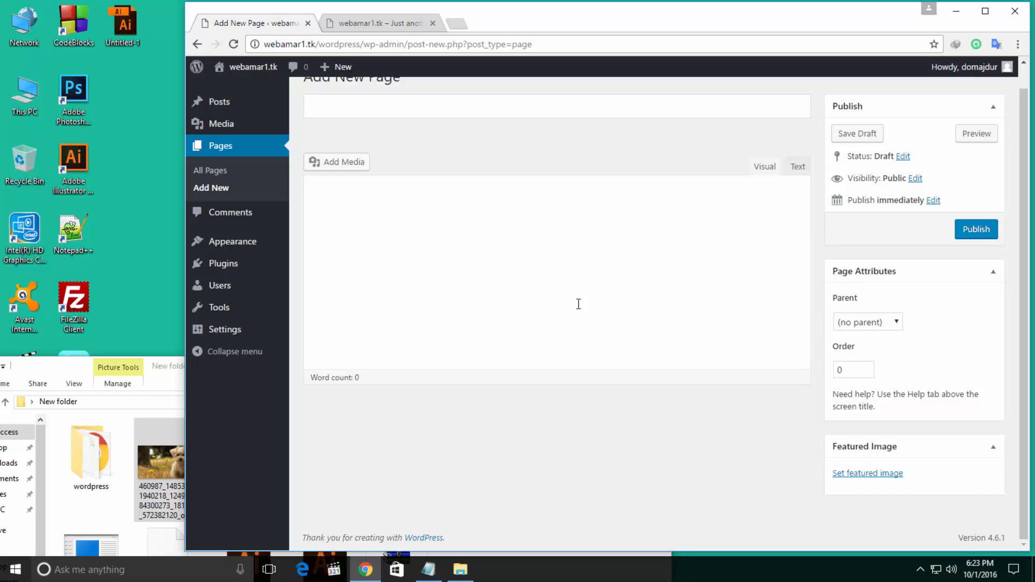
left_click(877, 323)
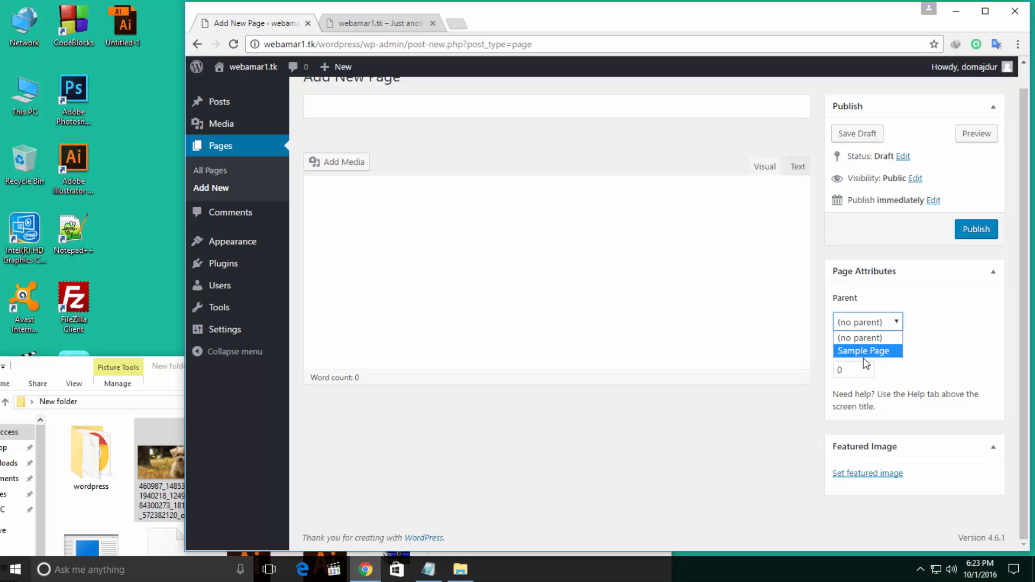
left_click(936, 336)
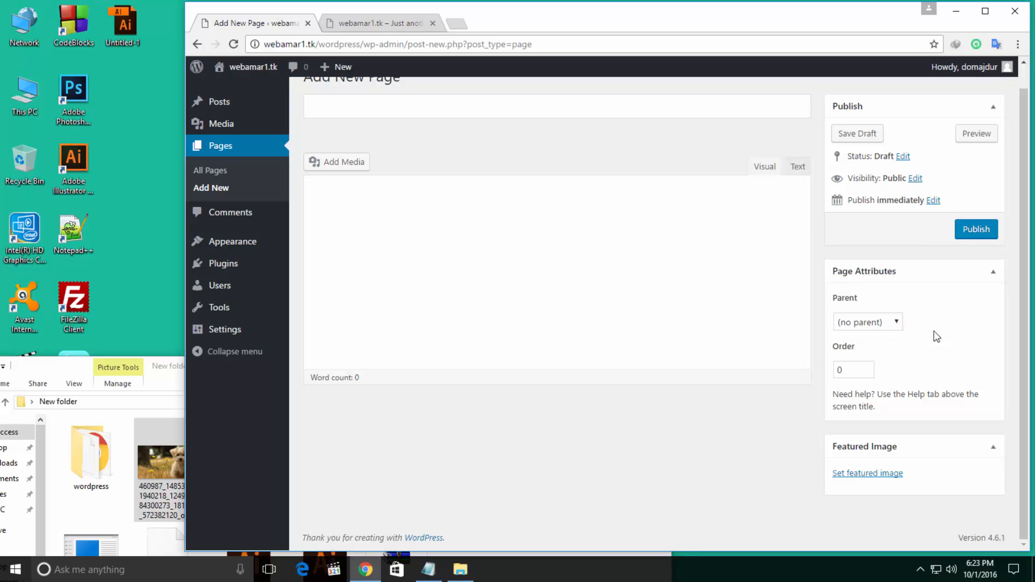
- Check which parent pages can be chosen for the new page, leaving it without a parent
left_click(889, 324)
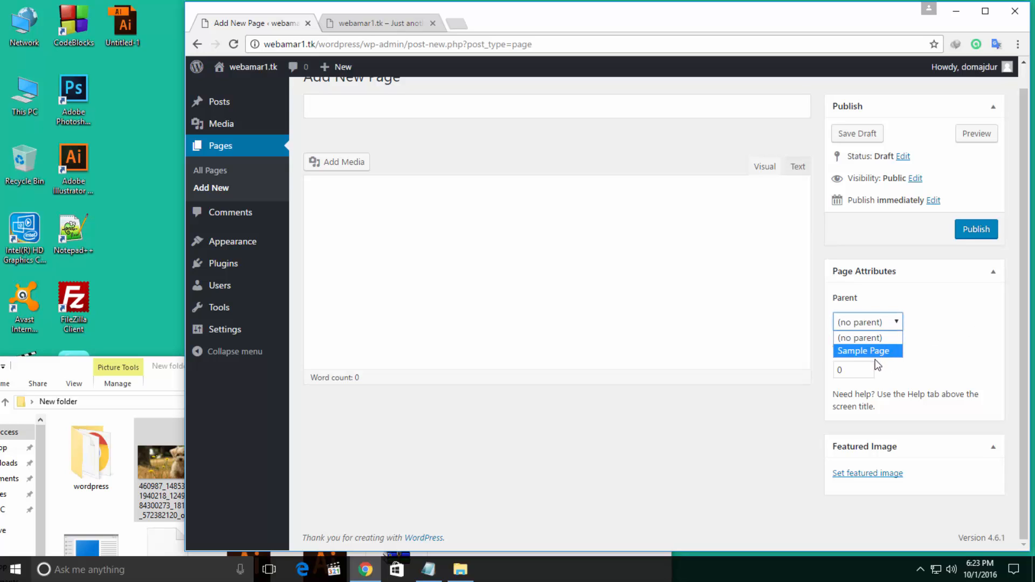
left_click(948, 338)
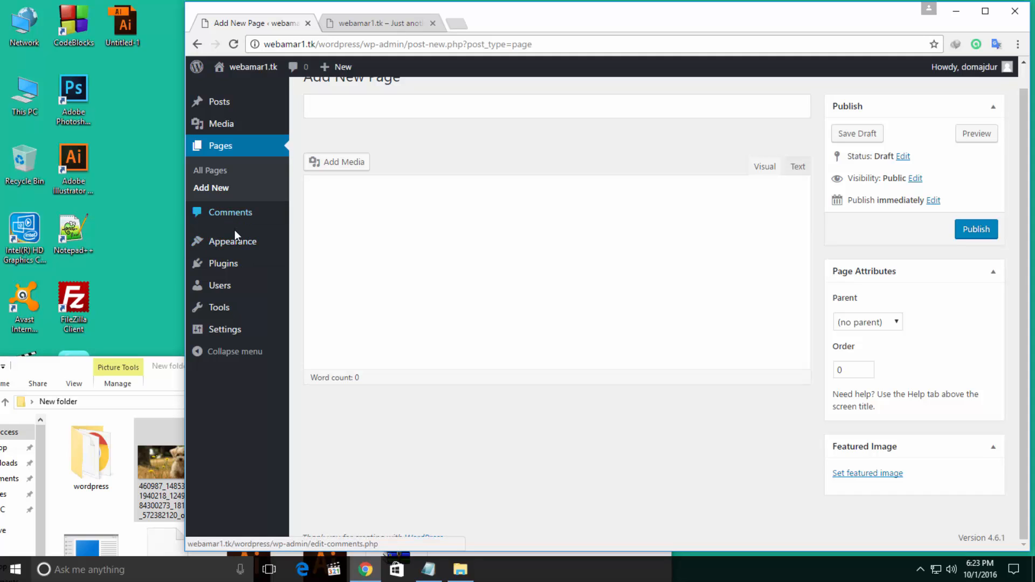
- Open the installed themes, go on to adding a new theme, and browse the featured themes
left_click(229, 246)
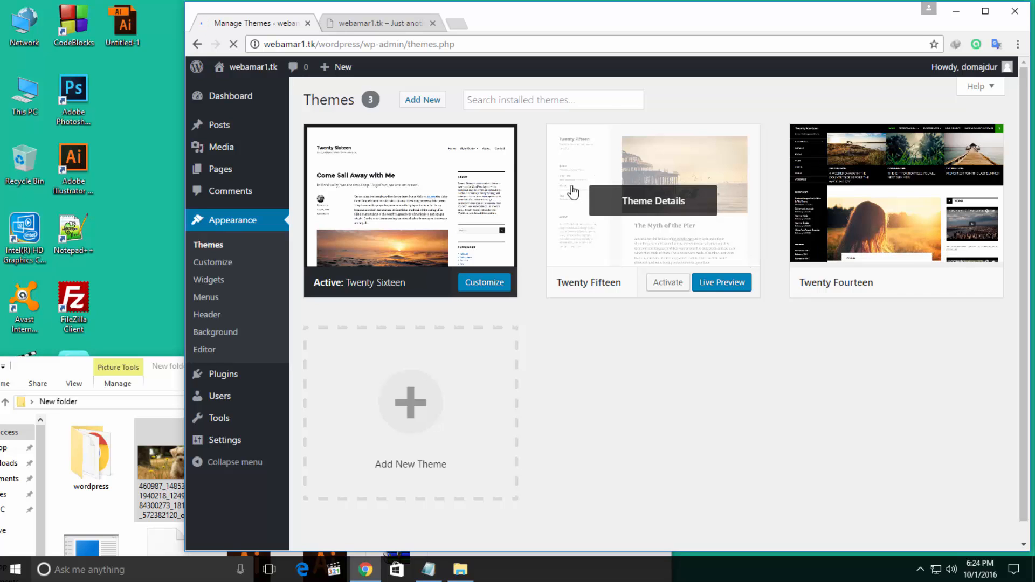
left_click(432, 109)
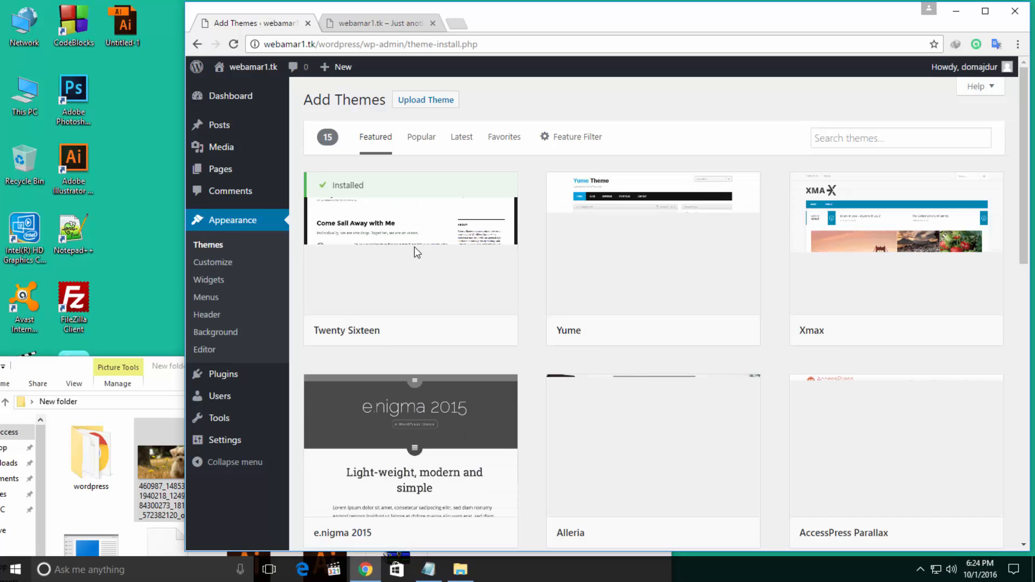
scroll(414, 252, "down", 6)
scroll(414, 252, "down", 7)
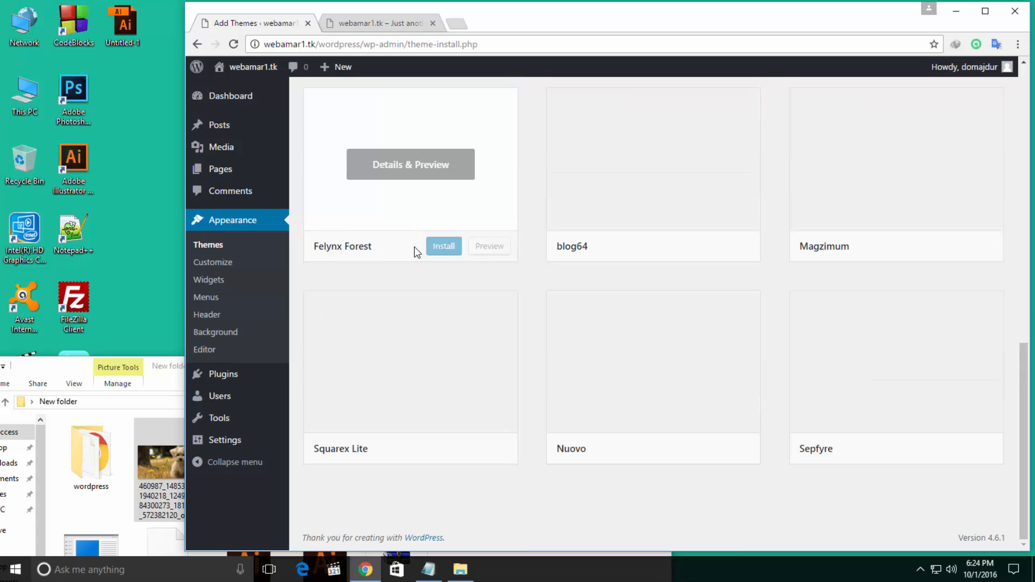
scroll(416, 249, "up", 13)
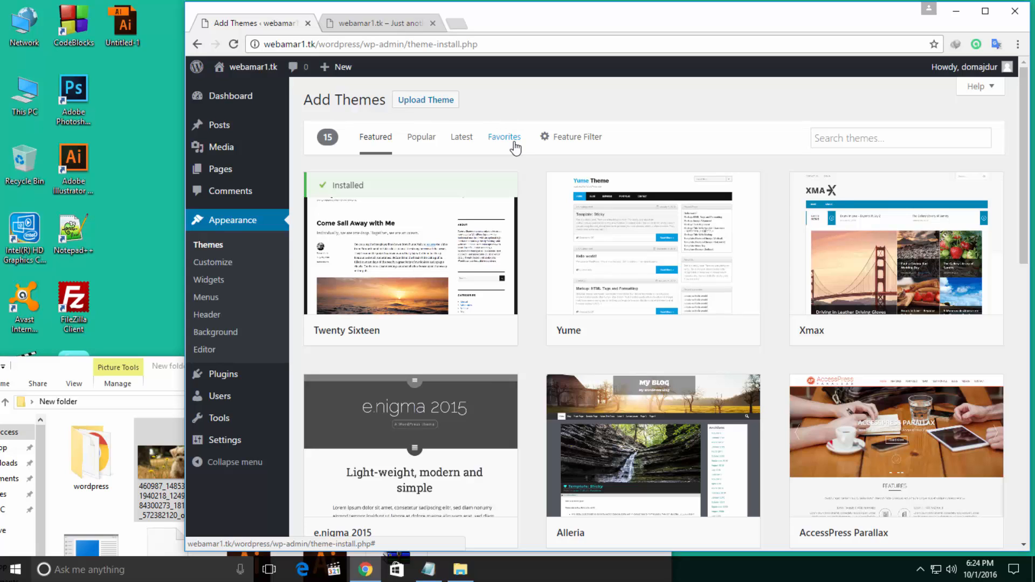
- Open the theme customizer, look through the site preview, and close the New folder window
left_click(229, 267)
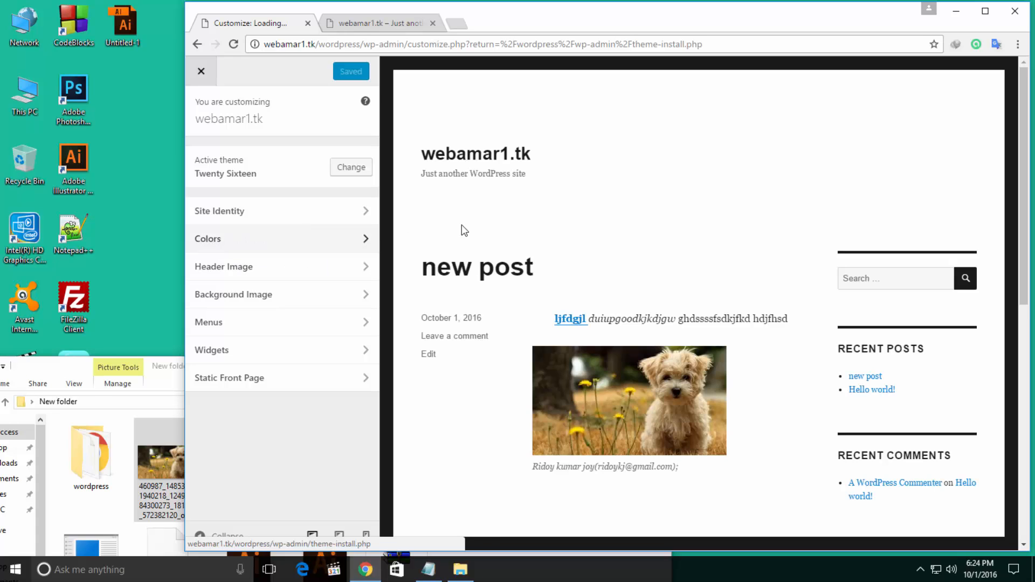
scroll(452, 359, "down", 7)
scroll(451, 363, "up", 7)
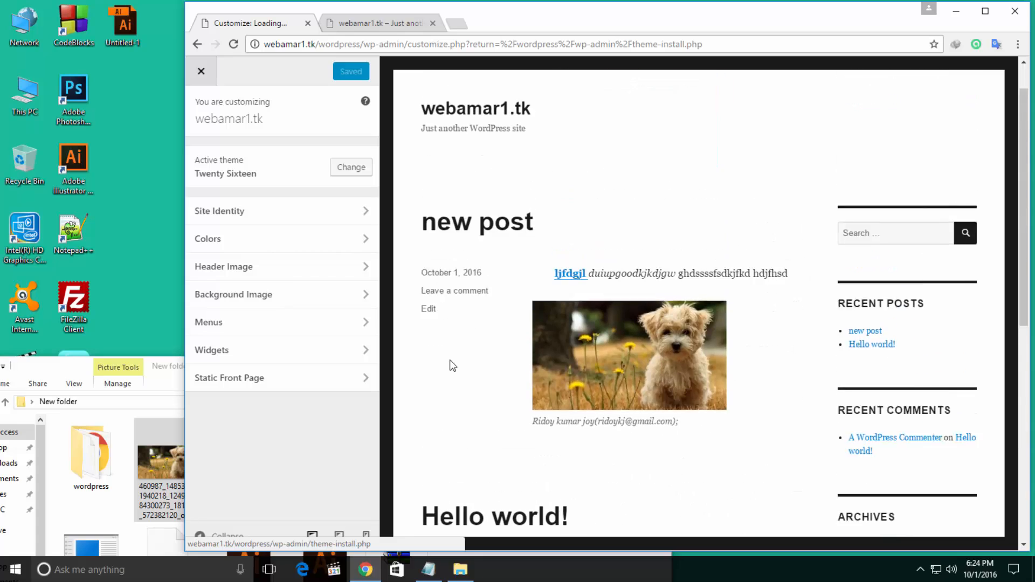
left_click(180, 364)
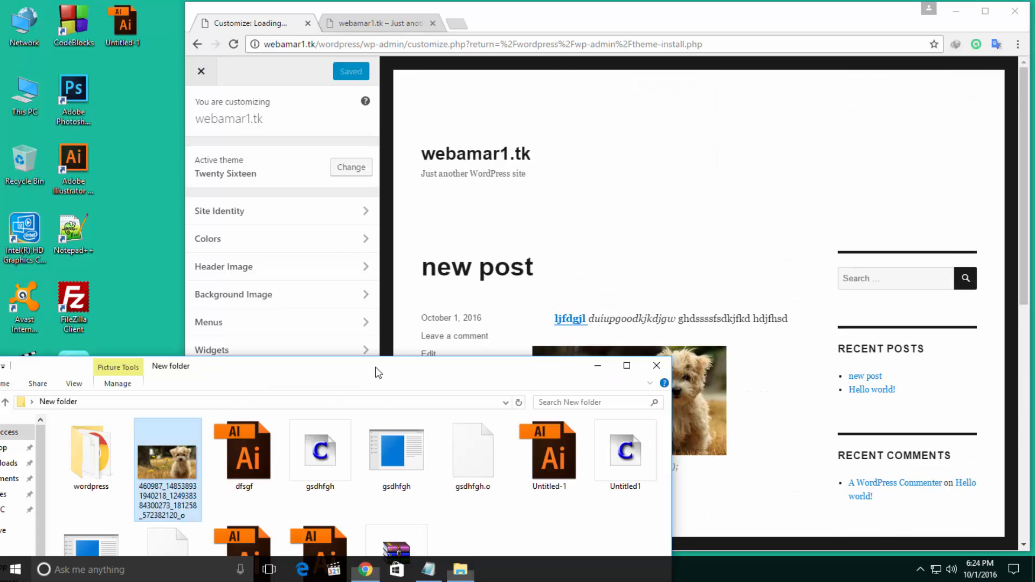
left_click(654, 367)
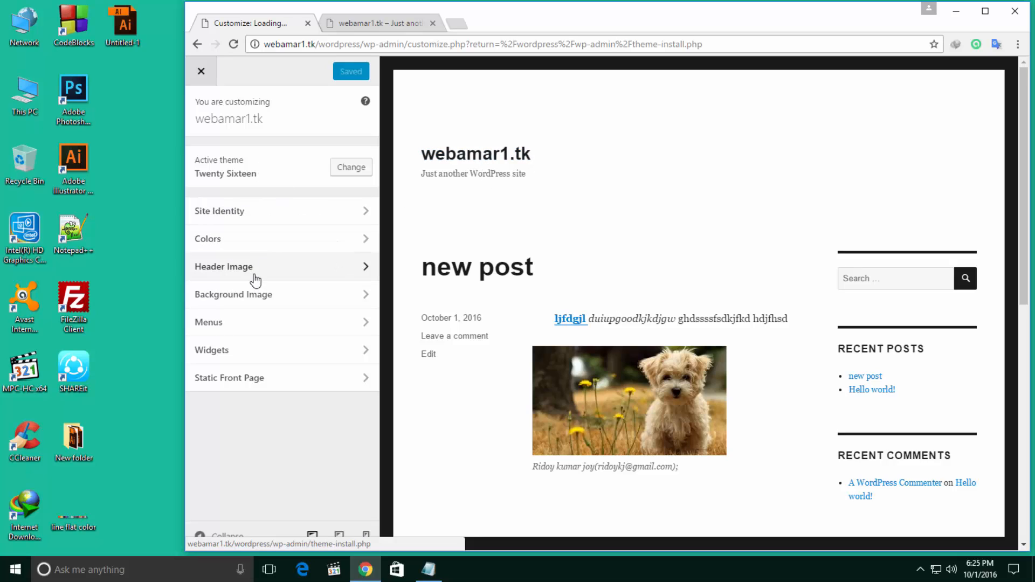
- Review the customizer's site preview once more and exit back to the Add Themes page
scroll(510, 435, "down", 8)
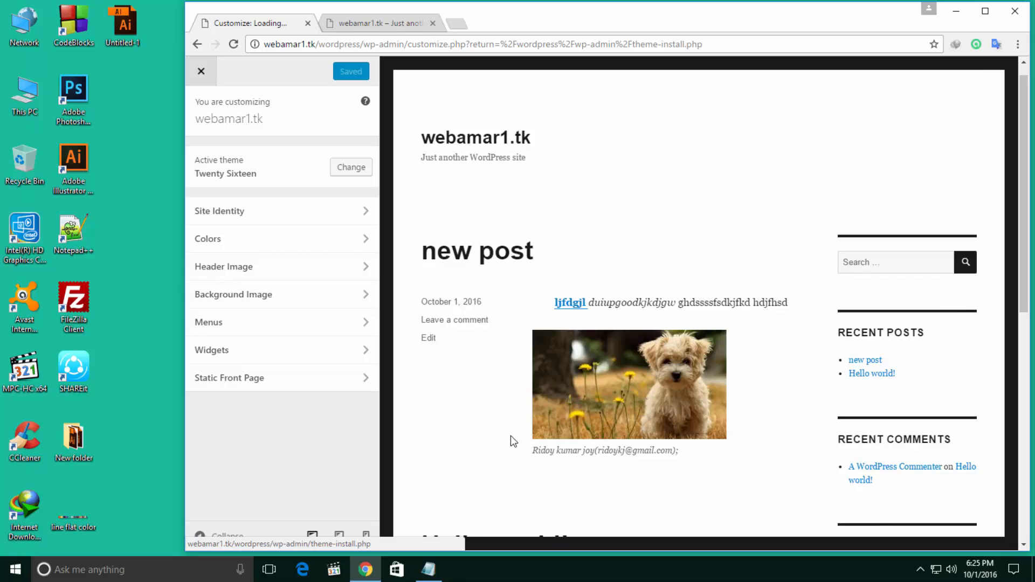
scroll(510, 436, "up", 8)
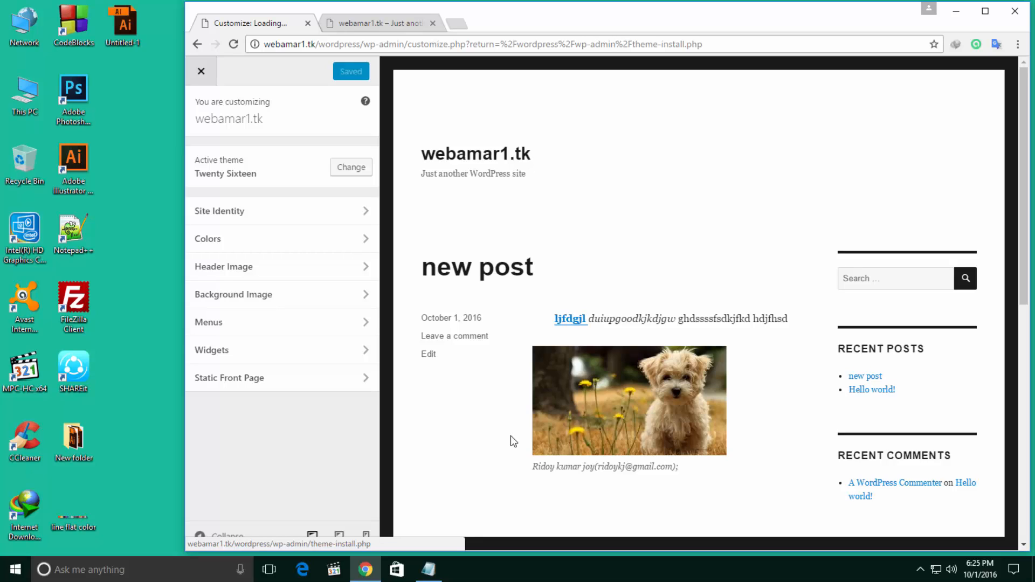
left_click(201, 71)
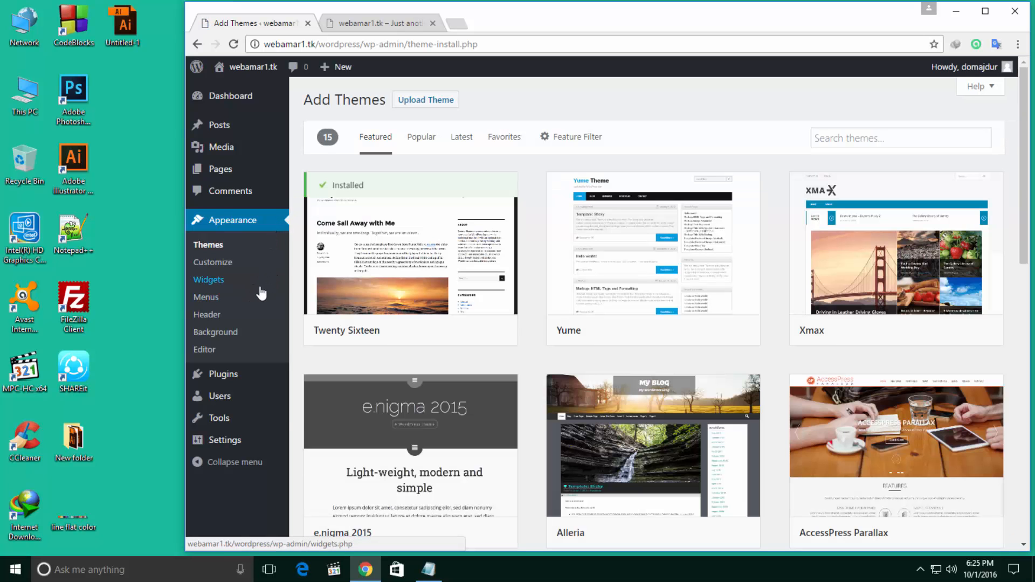
- View the installed plugins, open the page for adding plugins, and browse its featured plugins and popular tags
mouse_move(229, 384)
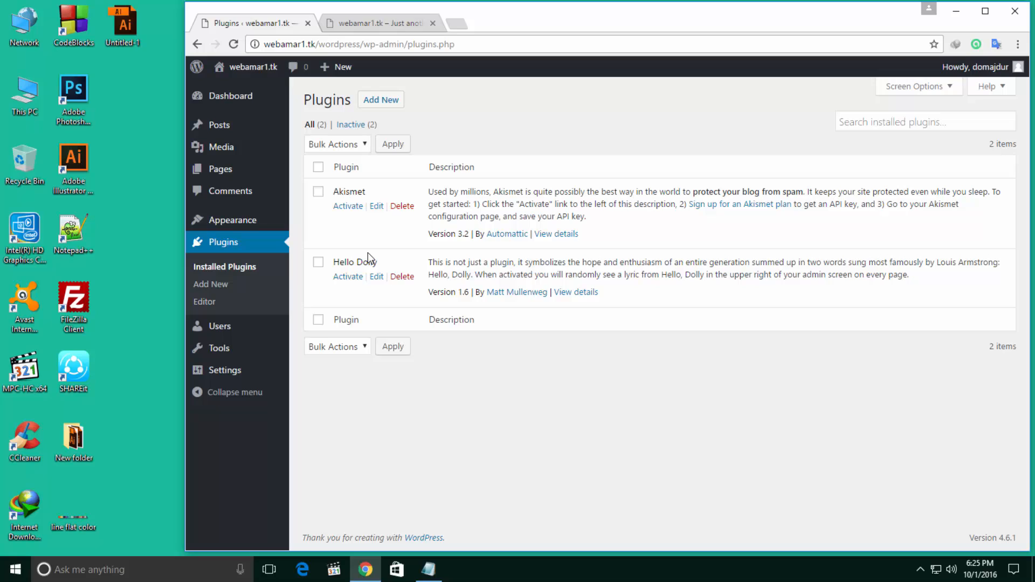
left_click(390, 99)
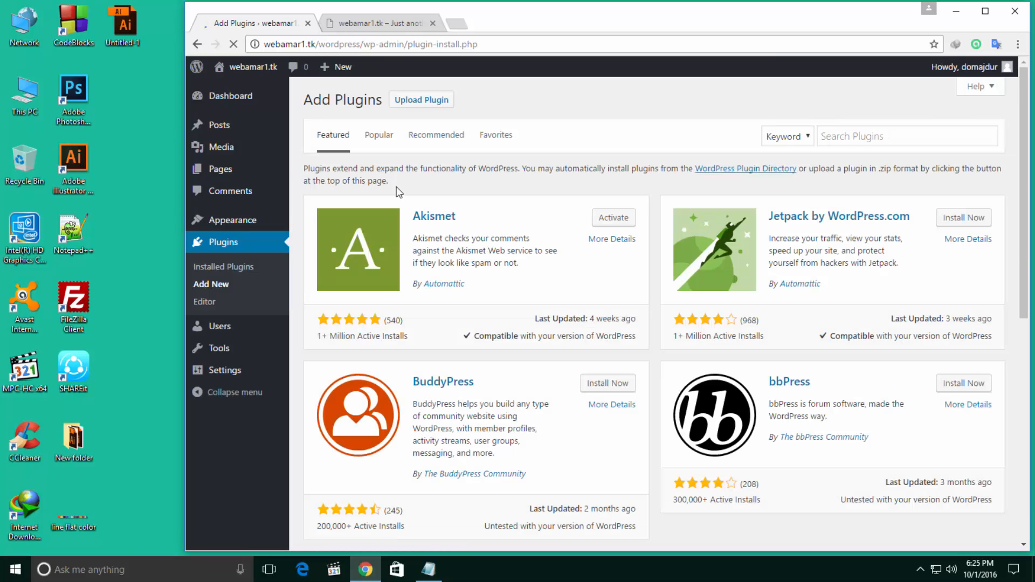
scroll(594, 369, "down", 5)
scroll(594, 365, "down", 3)
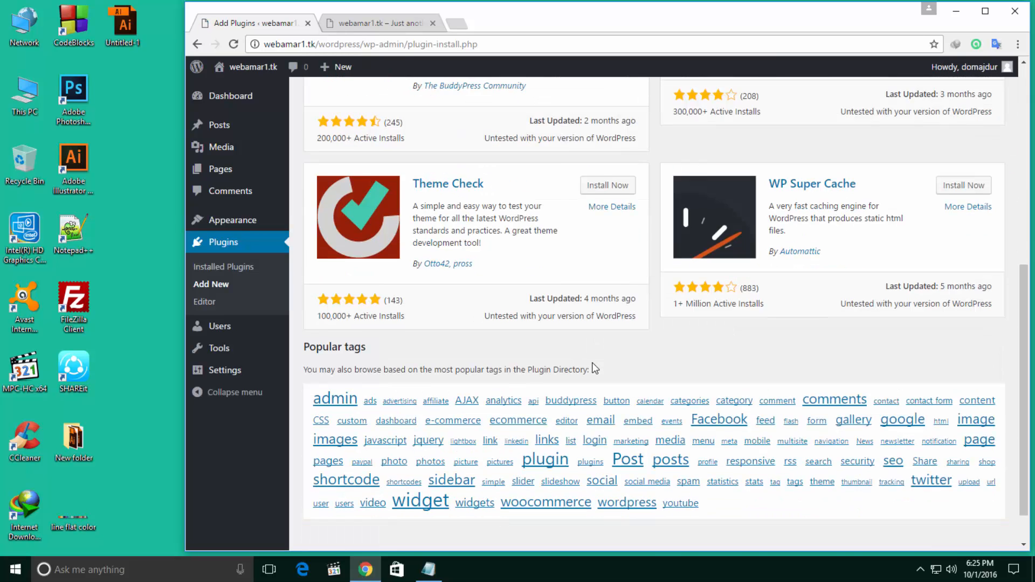
scroll(592, 365, "up", 3)
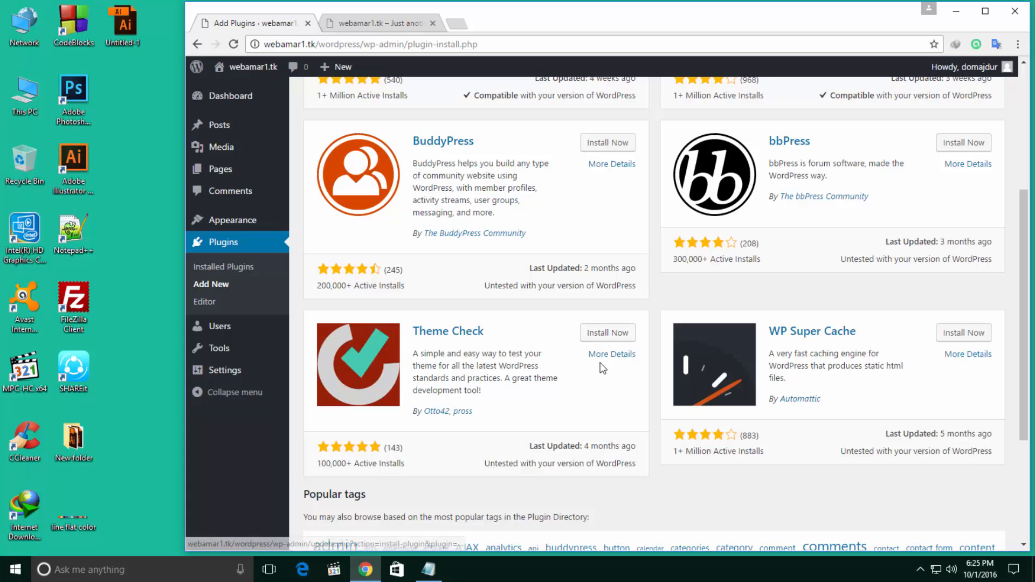
scroll(599, 342, "down", 3)
scroll(553, 345, "up", 8)
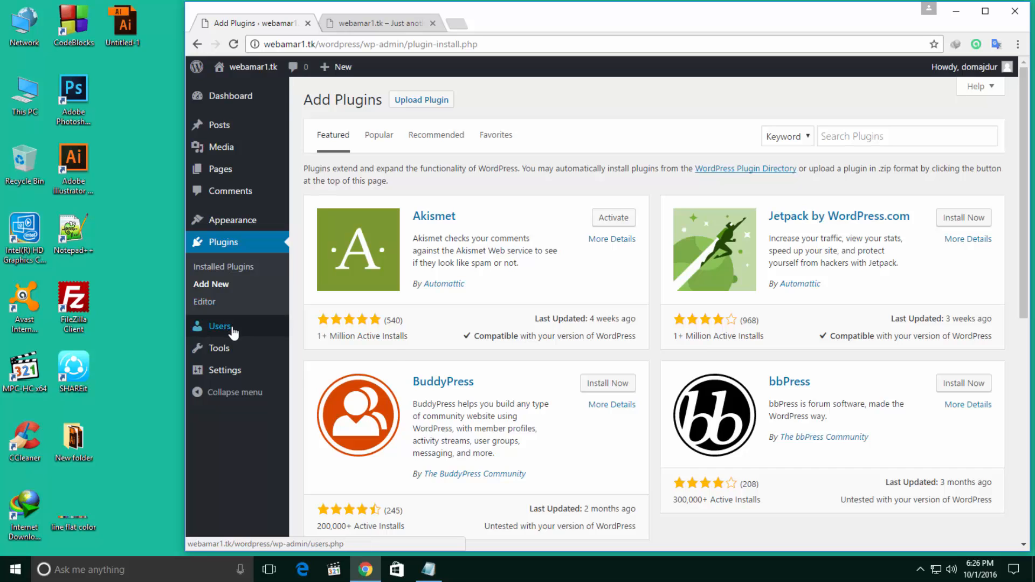
- Open the plugin editor and read through the code of akismet/akismet.php
left_click(265, 312)
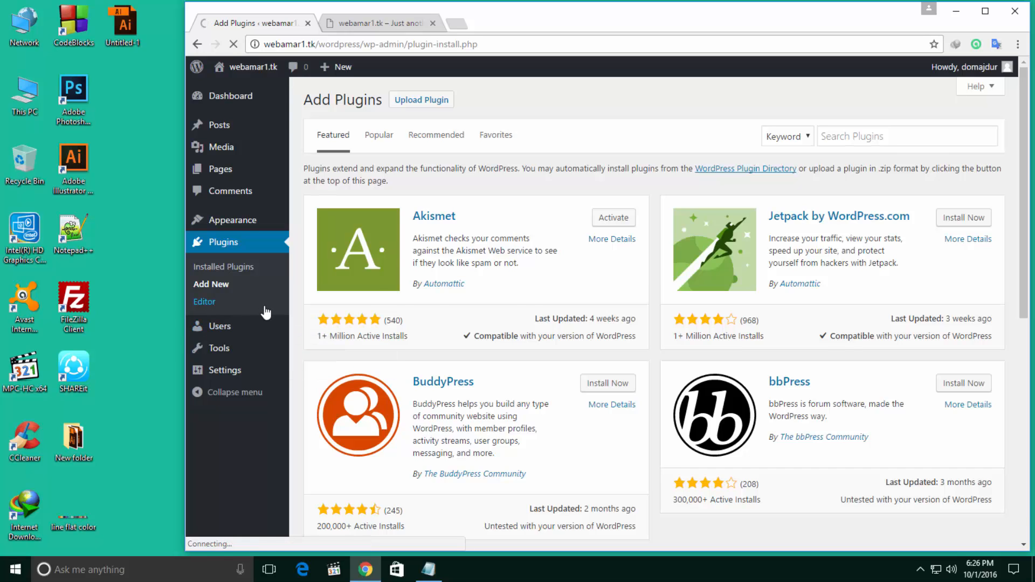
scroll(460, 214, "down", 5)
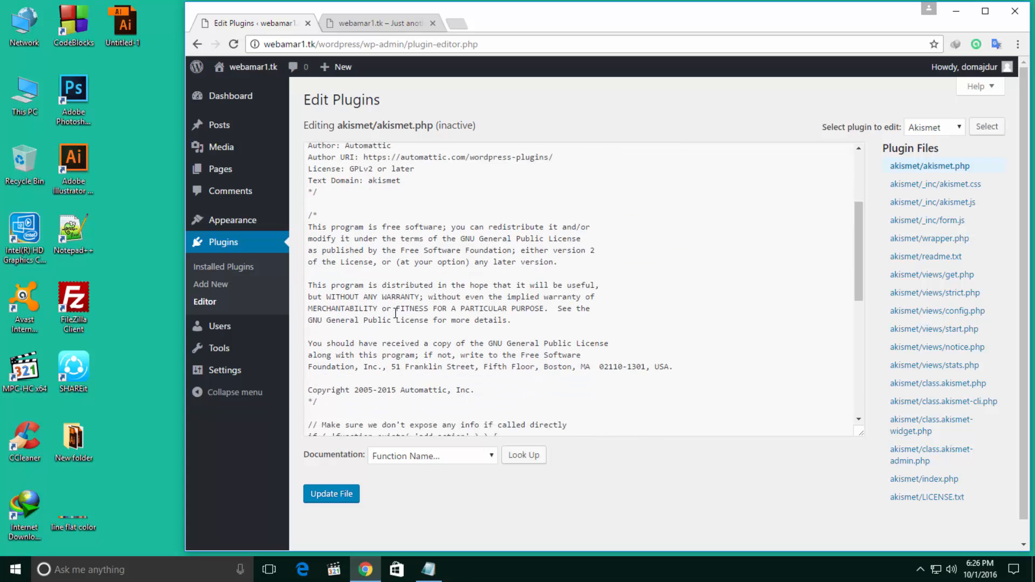
scroll(460, 214, "down", 6)
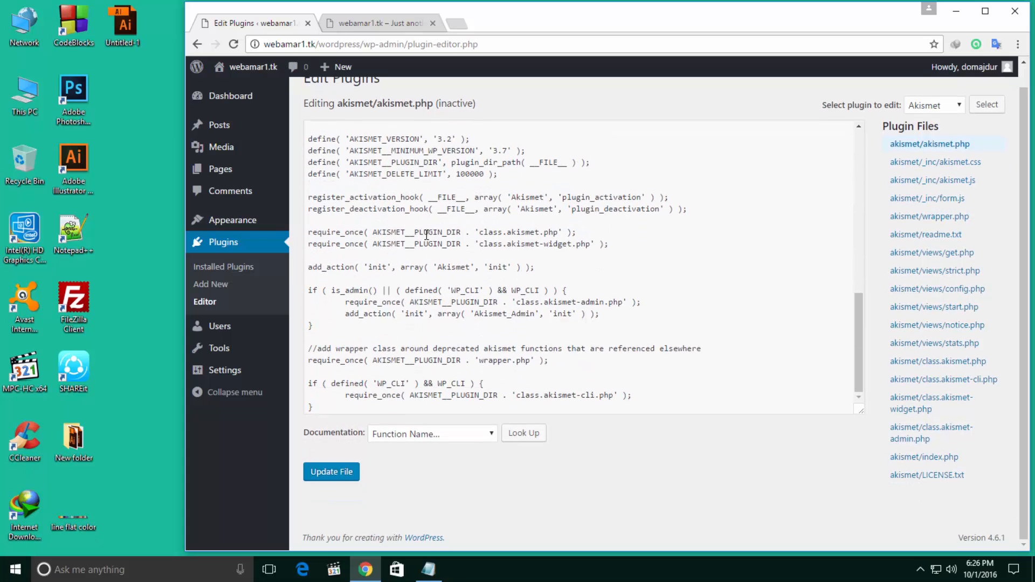
scroll(425, 235, "up", 10)
scroll(426, 235, "up", 3)
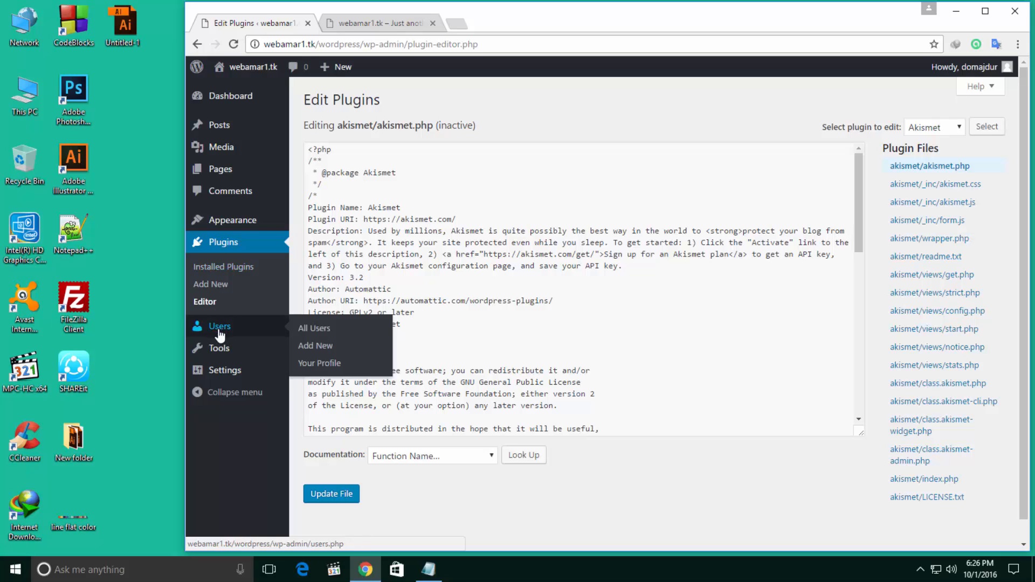
- Review the list of installed plugins again and open the list of all users
left_click(224, 267)
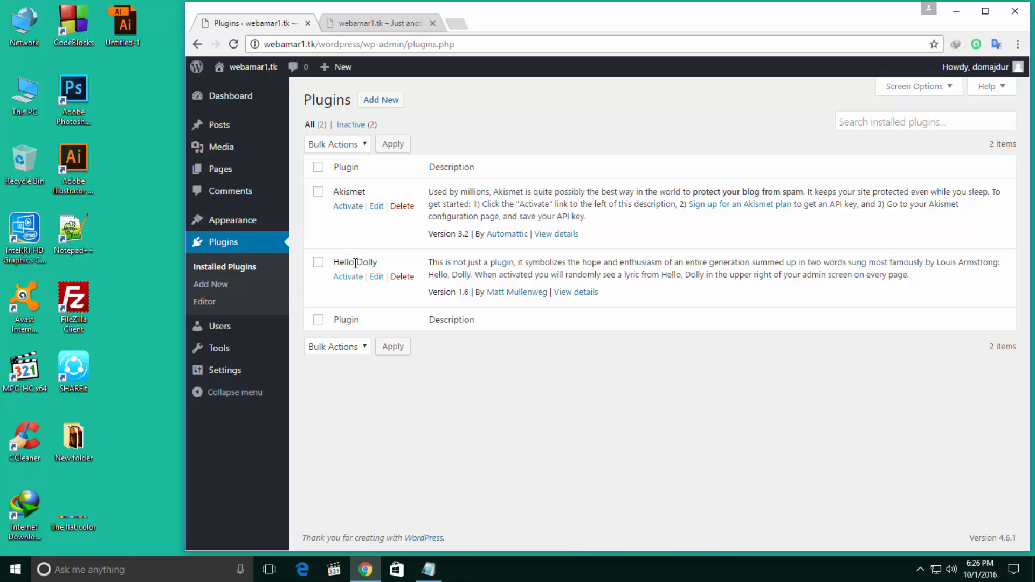
left_click(226, 329)
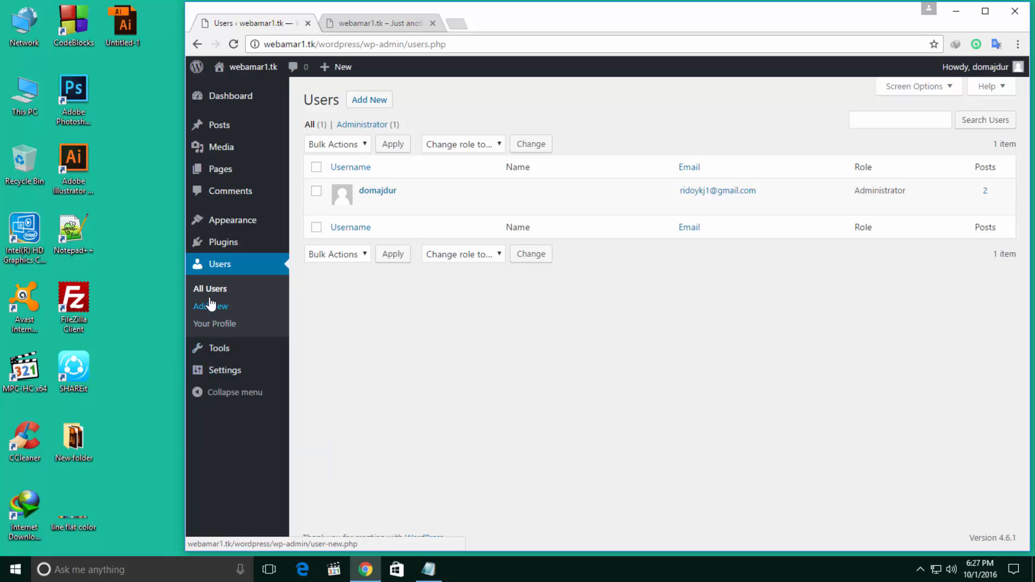
- Open Available Tools and examine the Press This and Categories and Tags Converter sections
mouse_move(212, 353)
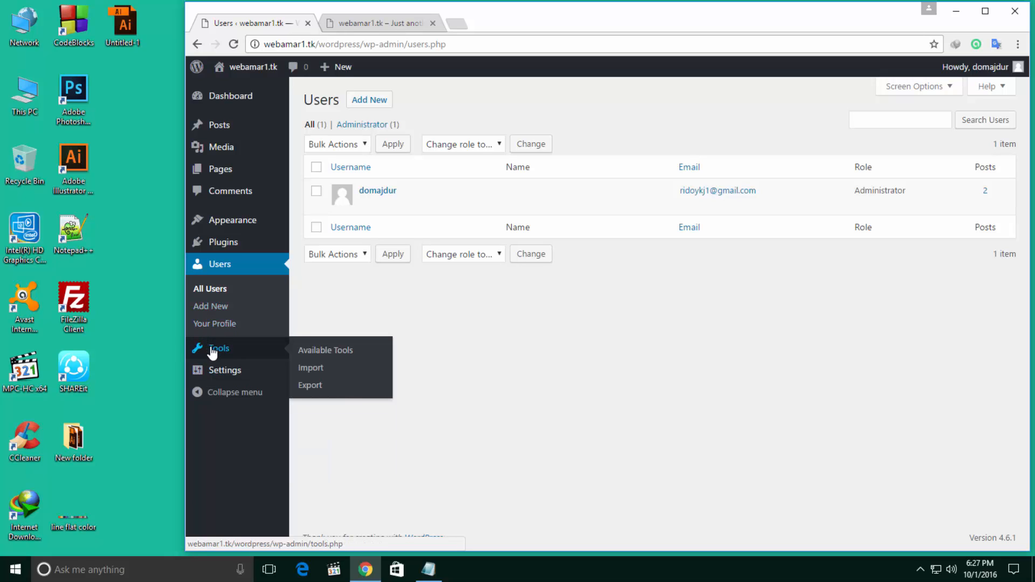
left_click(212, 351)
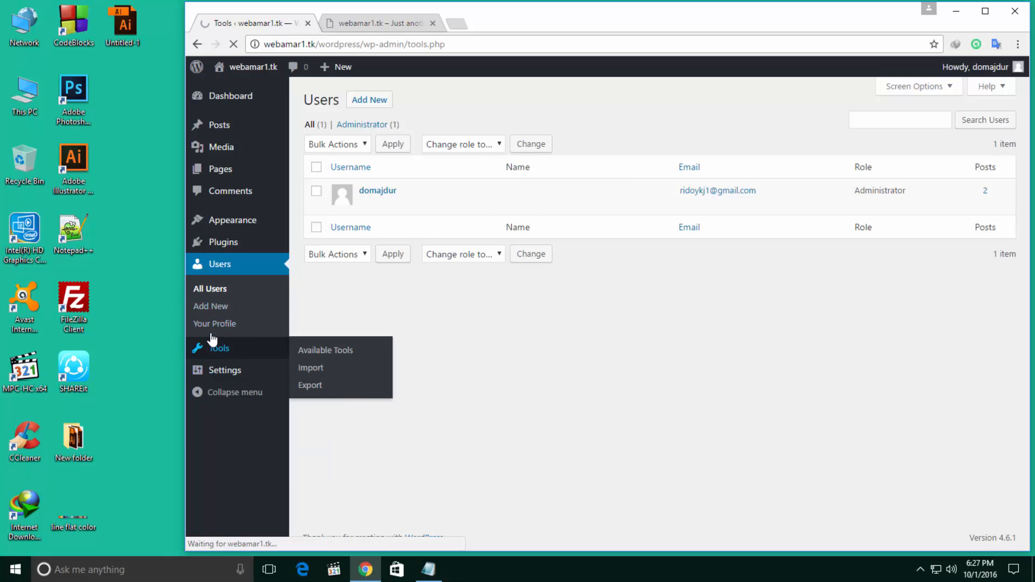
scroll(458, 305, "down", 1)
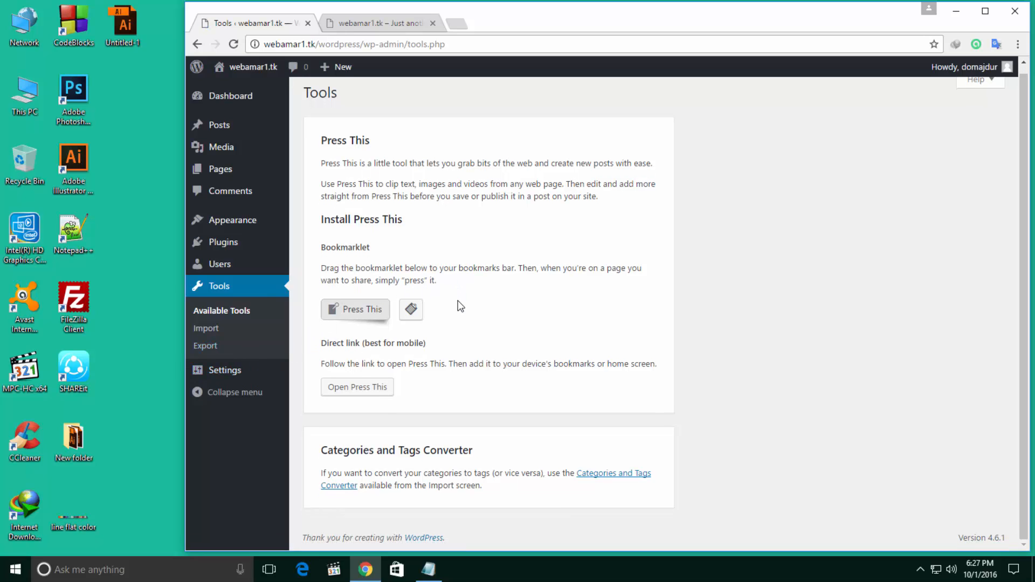
scroll(456, 313, "up", 1)
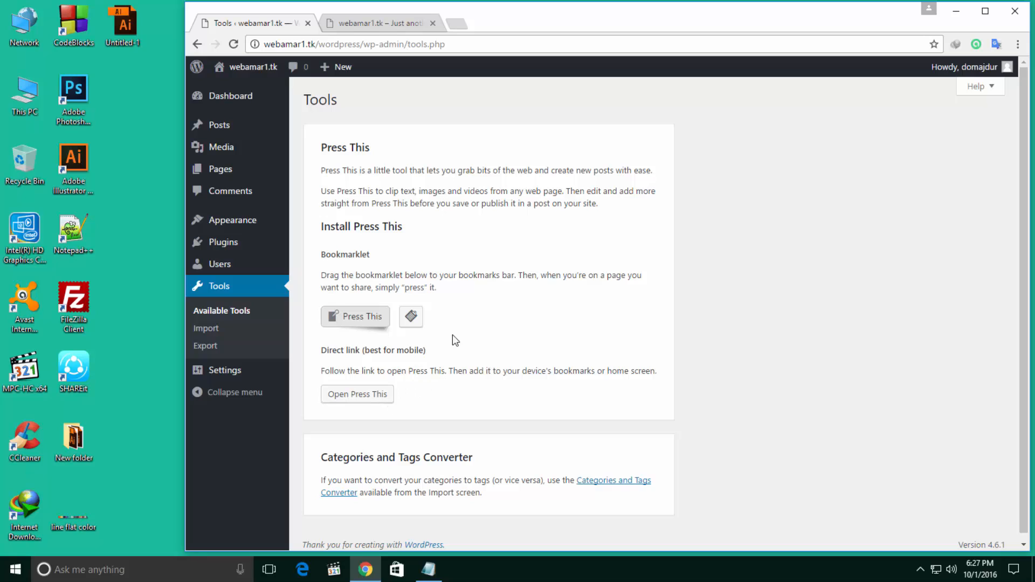
scroll(458, 308, "down", 1)
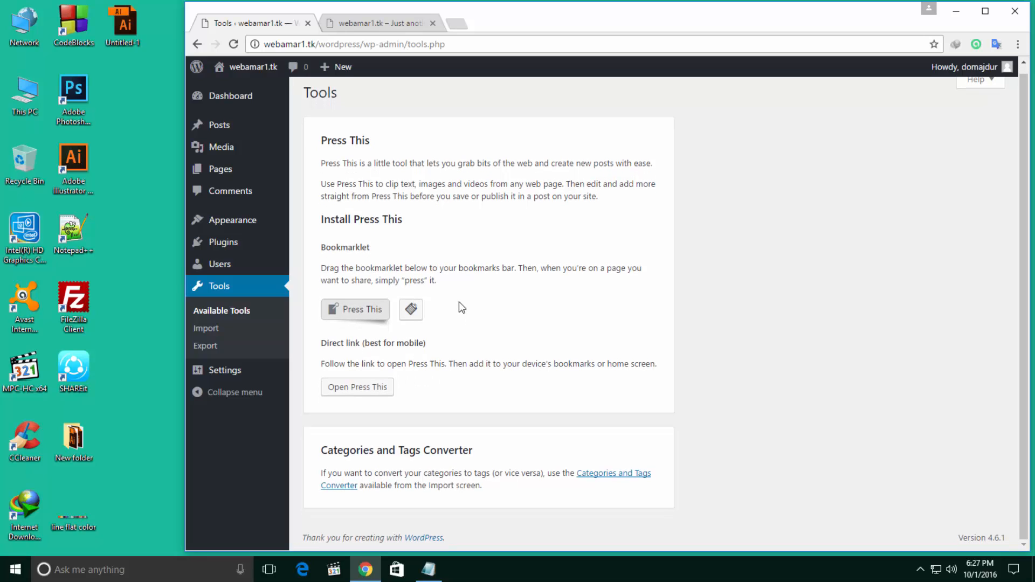
scroll(461, 299, "up", 1)
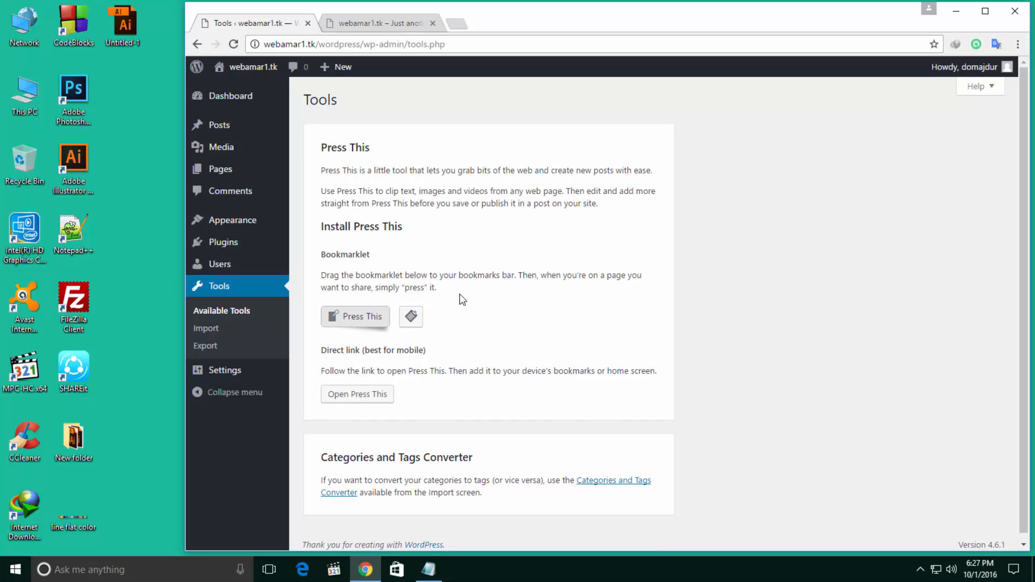
- Open the Import tools, refresh the desktop, and look through the importers offered for other systems
left_click(208, 330)
right_click(135, 215)
left_click(158, 256)
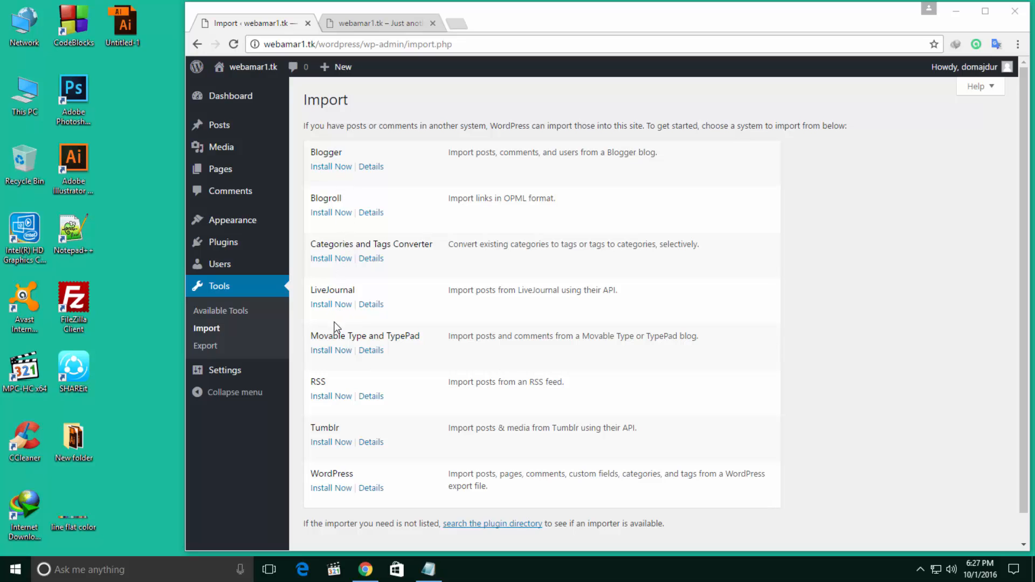
scroll(338, 410, "down", 1)
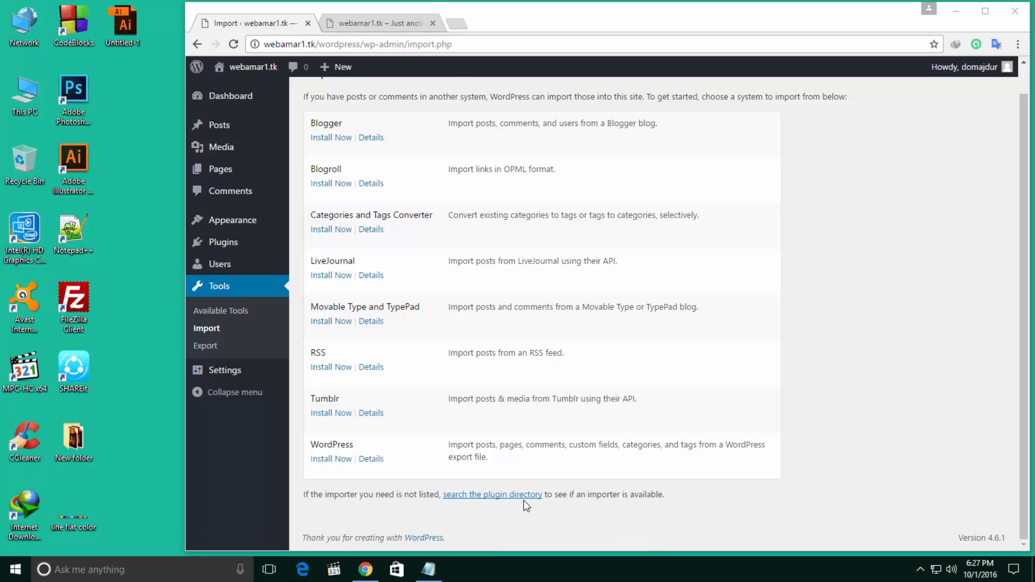
scroll(522, 464, "up", 1)
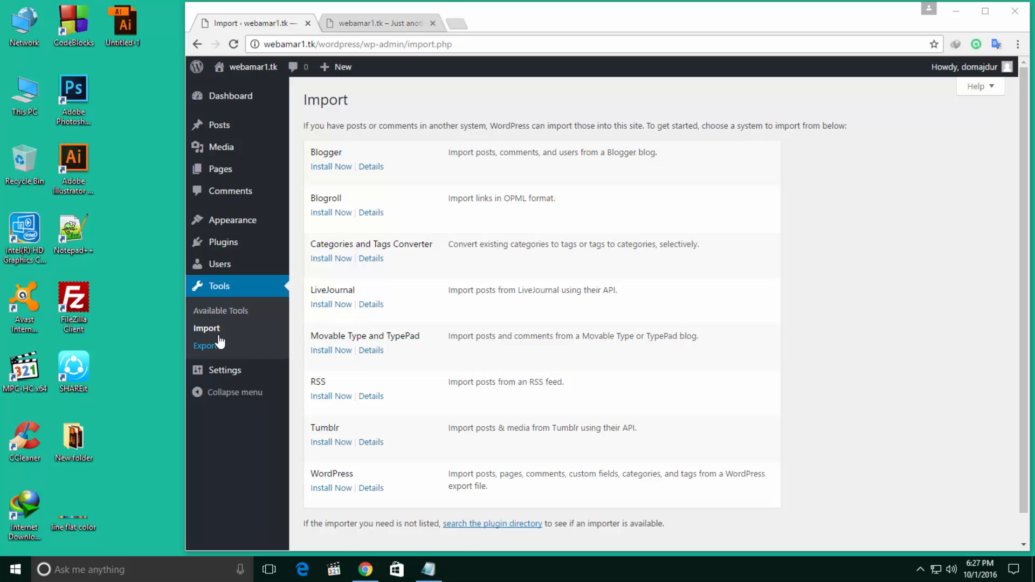
- Refresh the desktop, open the General Settings page and look over its site title, address, membership, timezone and format fields
right_click(161, 293)
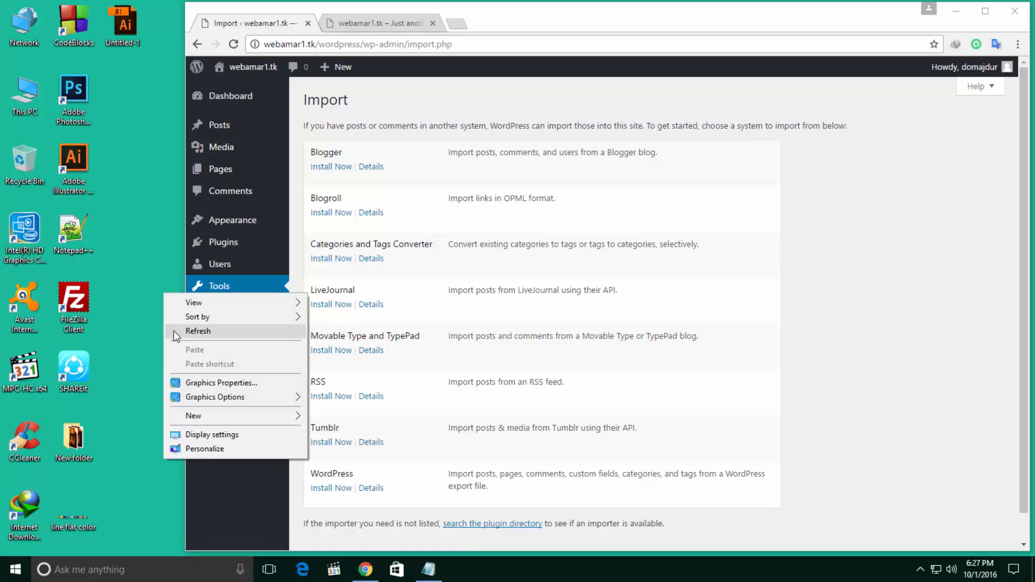
left_click(173, 331)
mouse_move(214, 376)
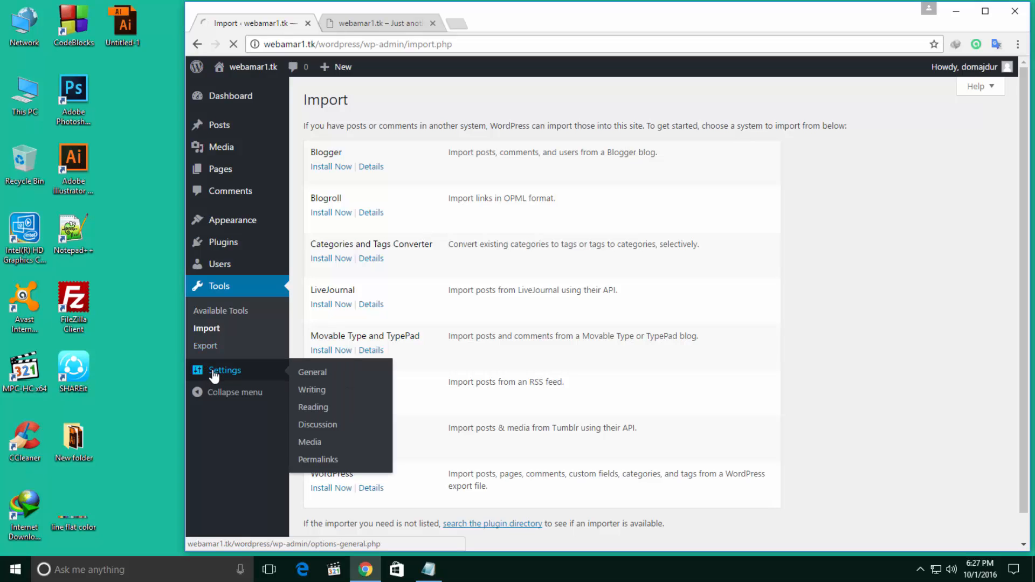
left_click(214, 376)
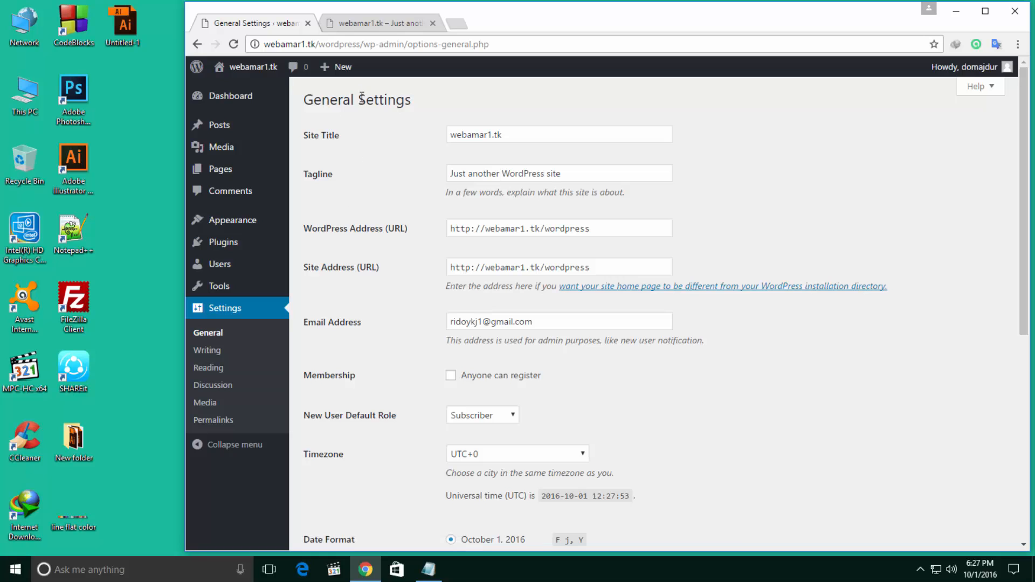
scroll(390, 245, "down", 2)
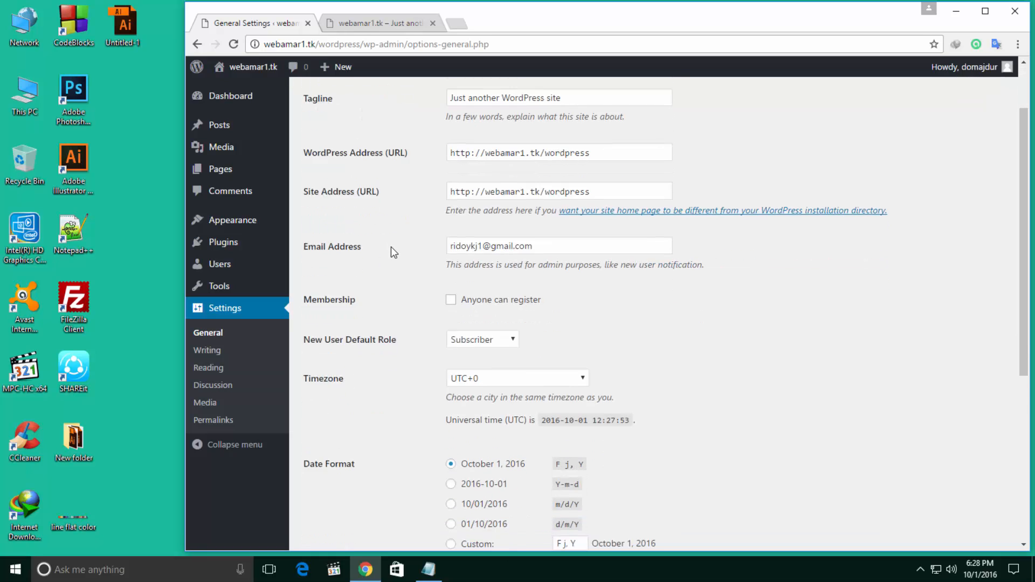
scroll(391, 250, "down", 2)
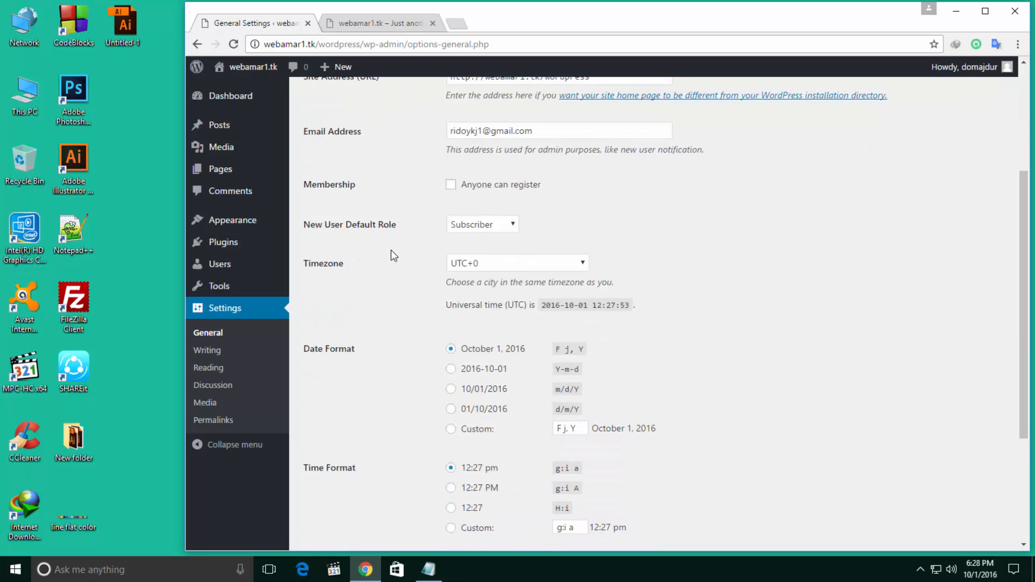
scroll(390, 250, "up", 5)
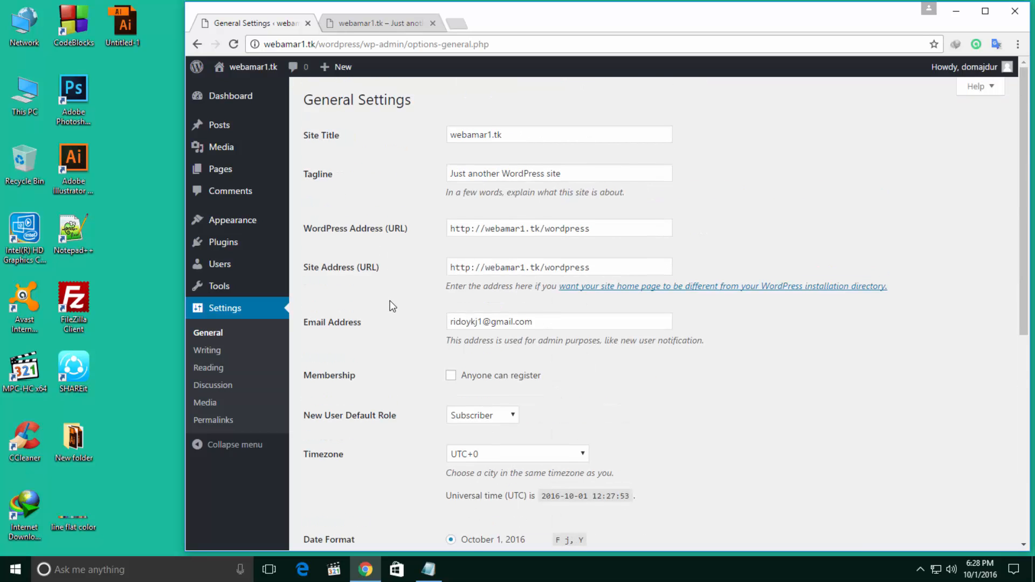
- Enable membership so anyone can register, and view the roles available as the default for new users
scroll(391, 302, "down", 1)
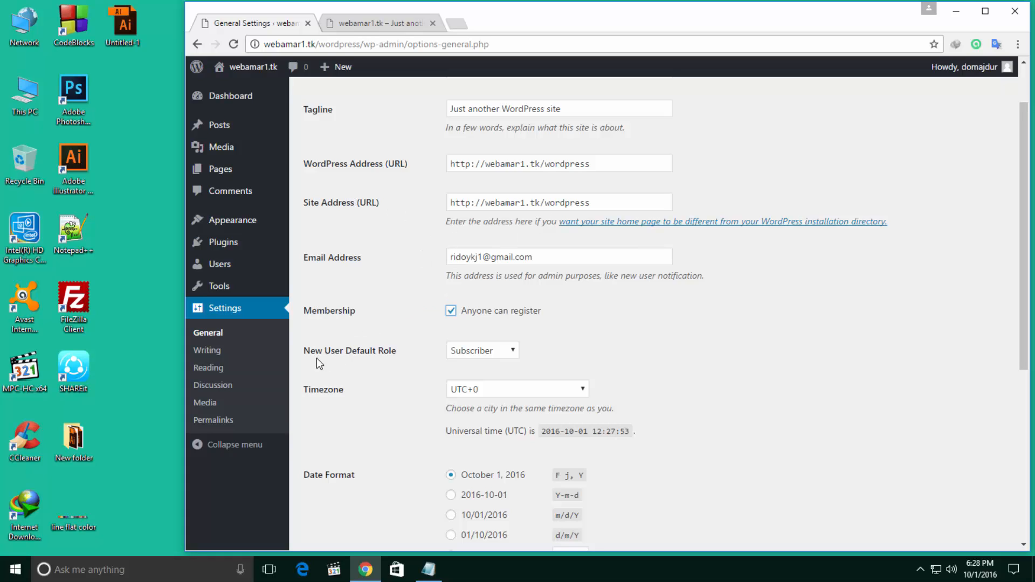
left_click(475, 351)
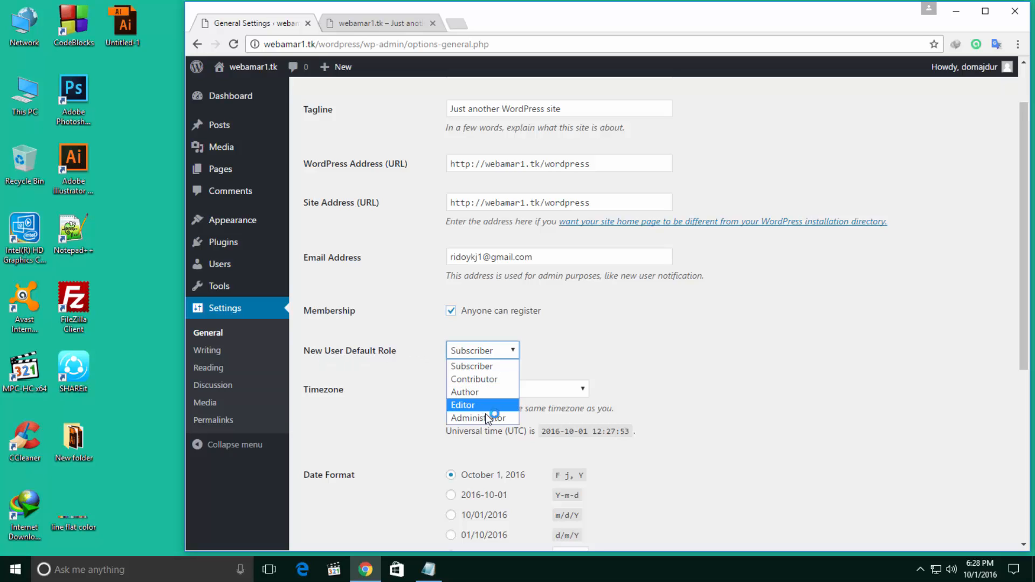
left_click(553, 369)
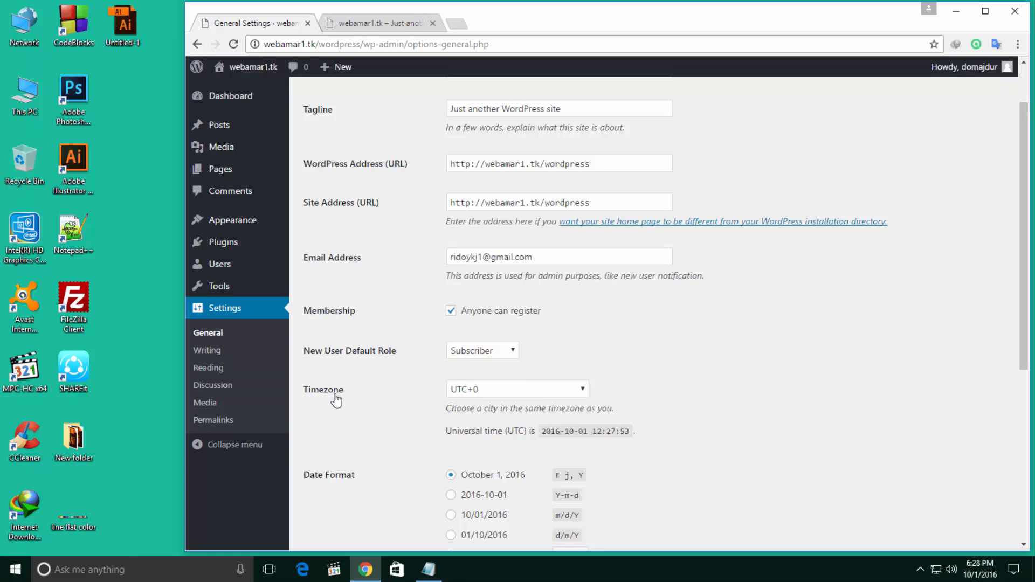
- Set the site's timezone to the Asian city Dhaka
left_click(583, 391)
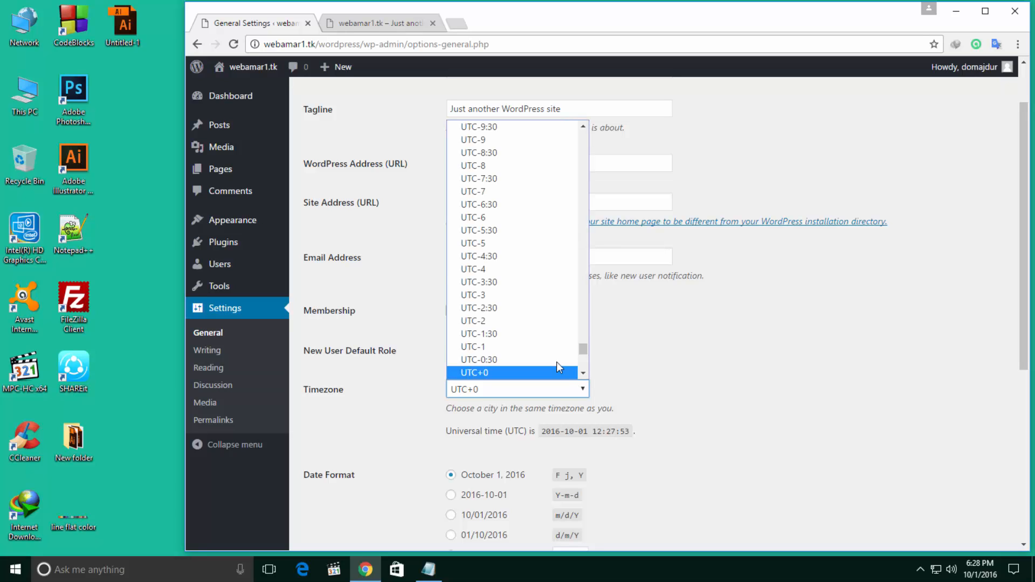
scroll(475, 229, "up", 10)
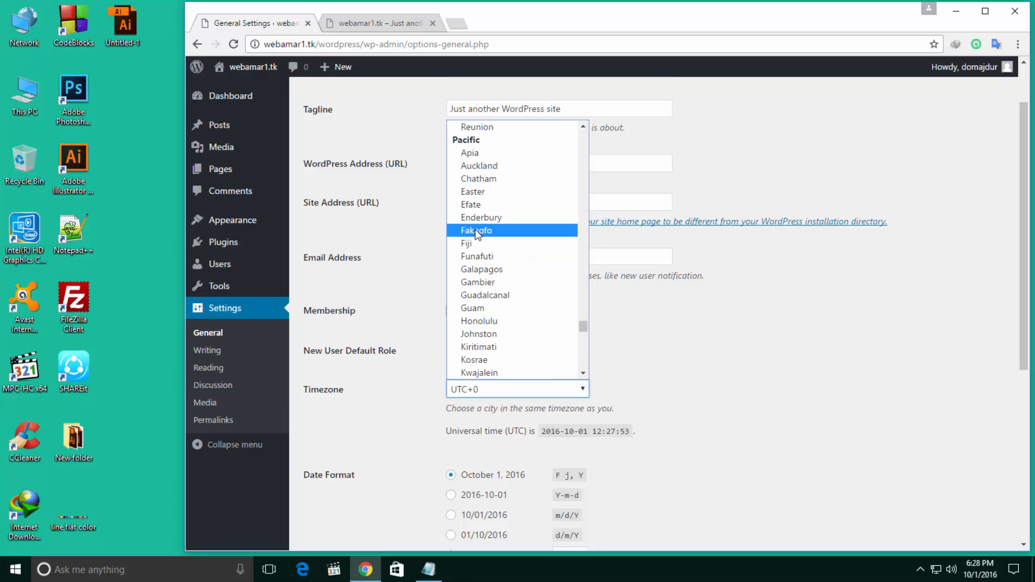
scroll(474, 229, "up", 3)
scroll(474, 228, "down", 3)
scroll(475, 229, "up", 5)
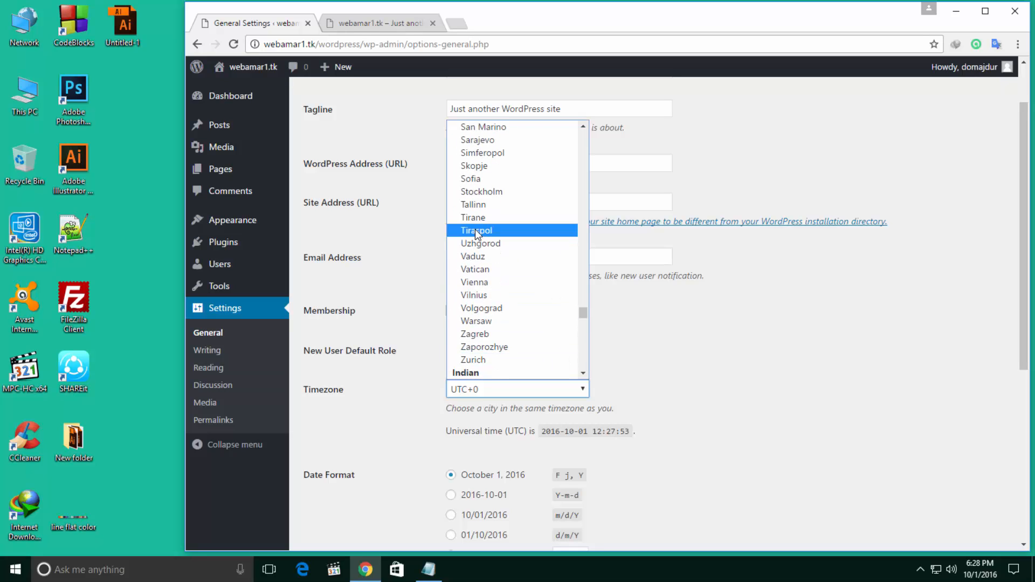
scroll(475, 230, "up", 10)
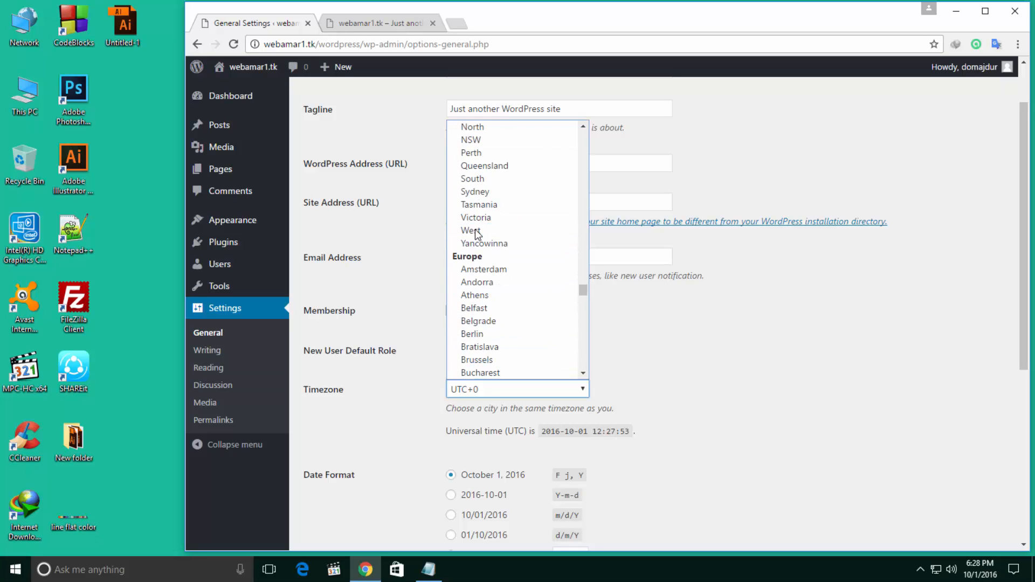
scroll(474, 229, "up", 15)
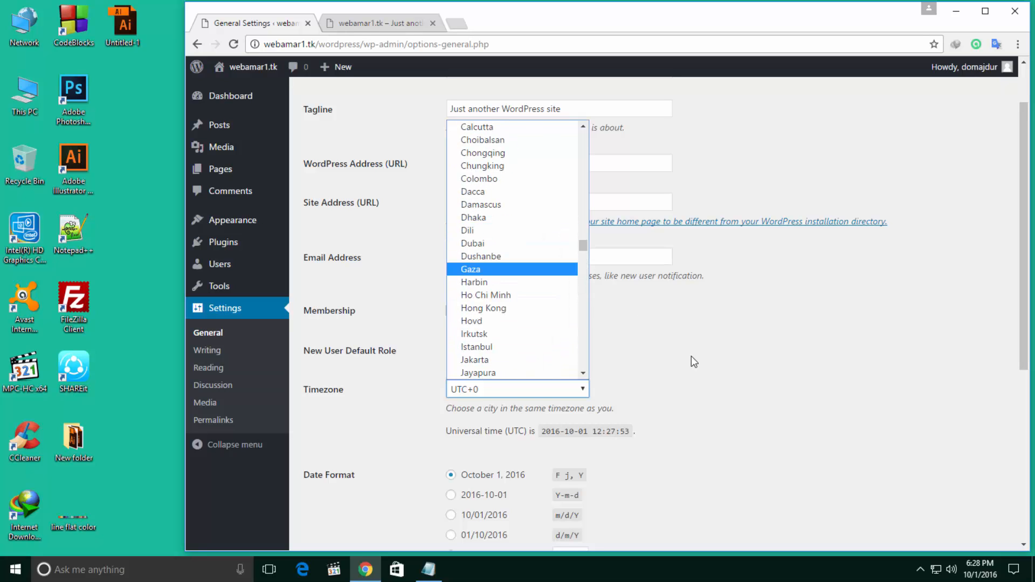
scroll(519, 294, "up", 7)
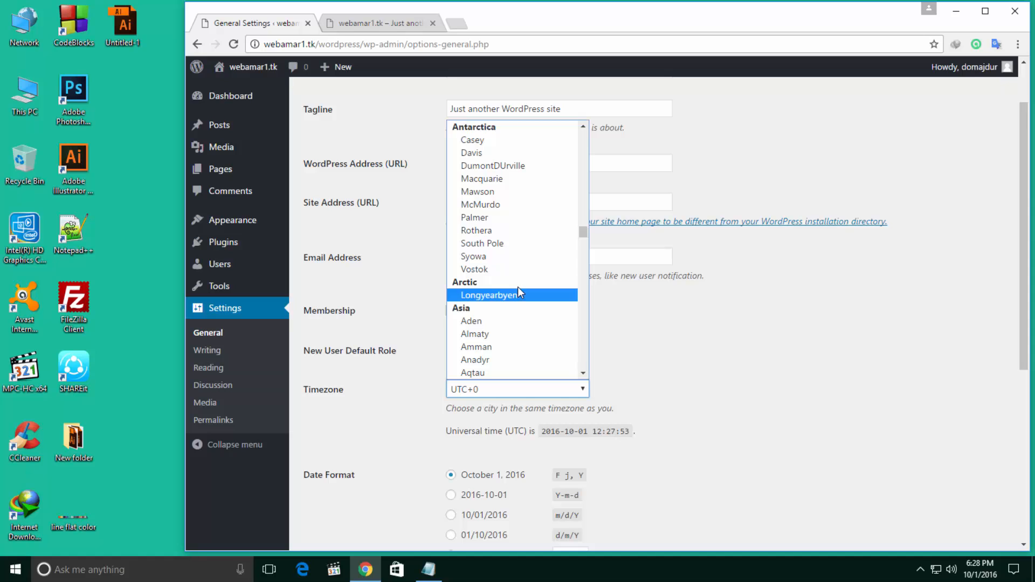
scroll(519, 294, "up", 20)
scroll(517, 291, "up", 20)
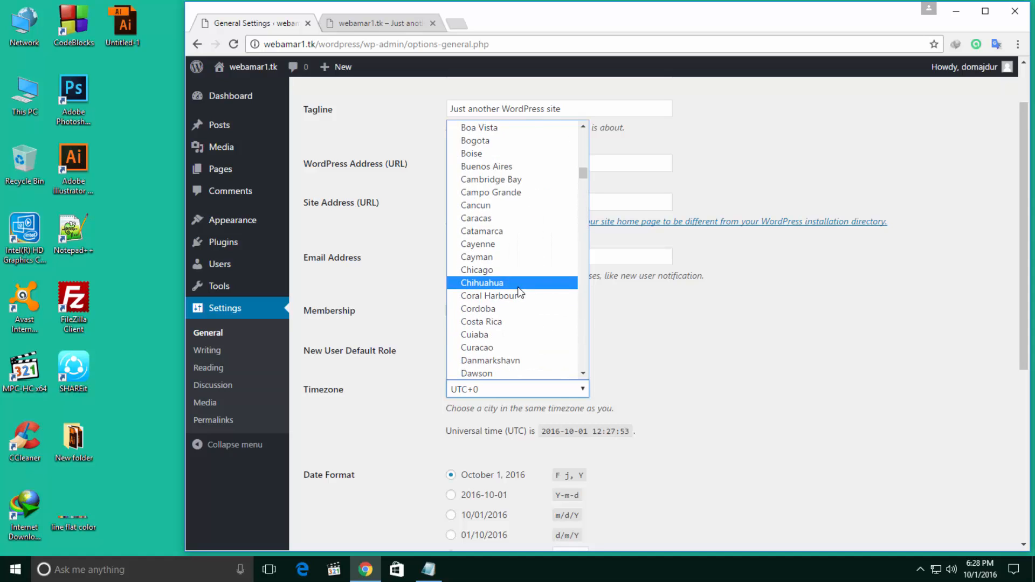
scroll(519, 293, "down", 20)
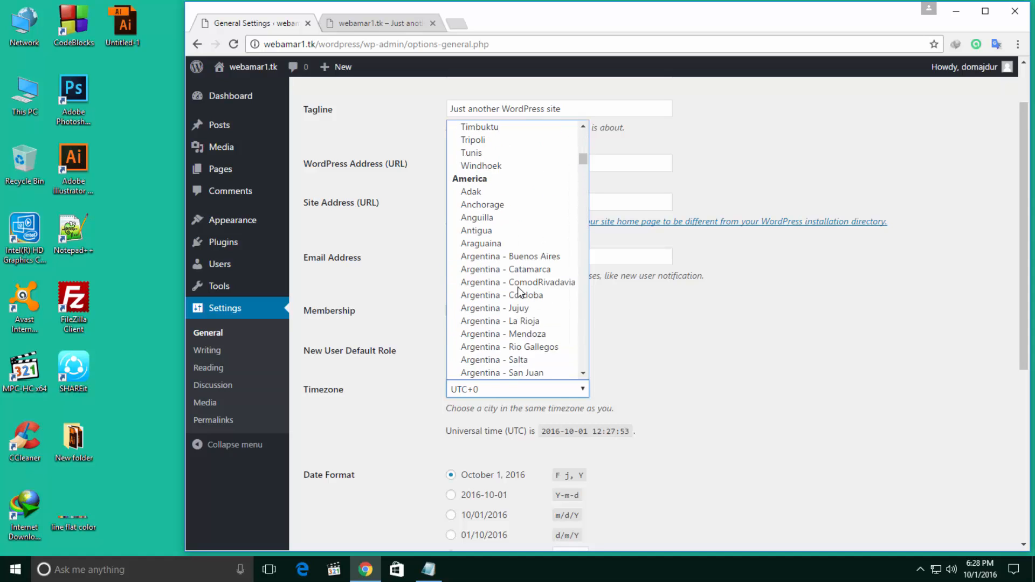
scroll(519, 292, "down", 20)
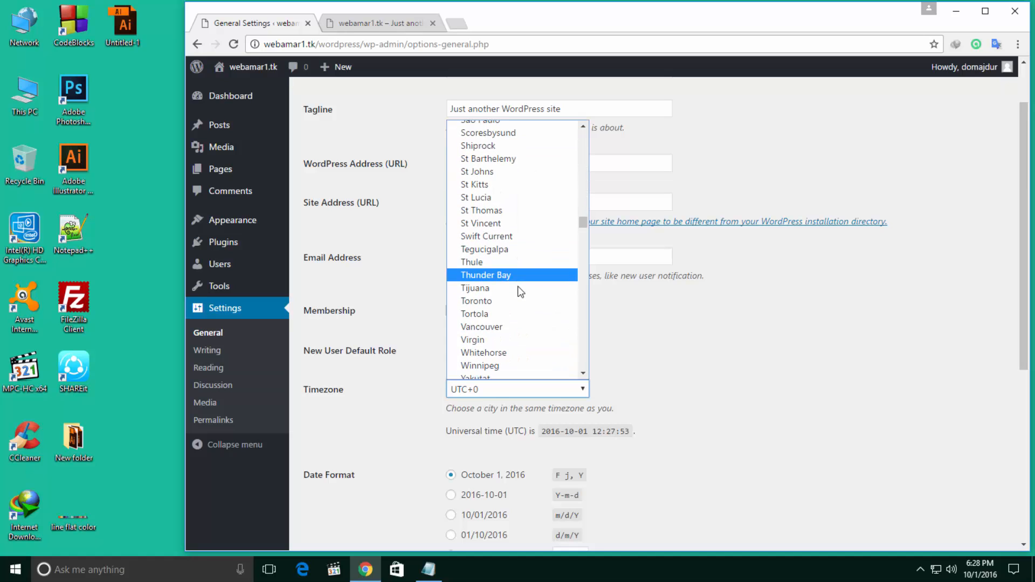
scroll(519, 293, "up", 9)
scroll(519, 291, "down", 9)
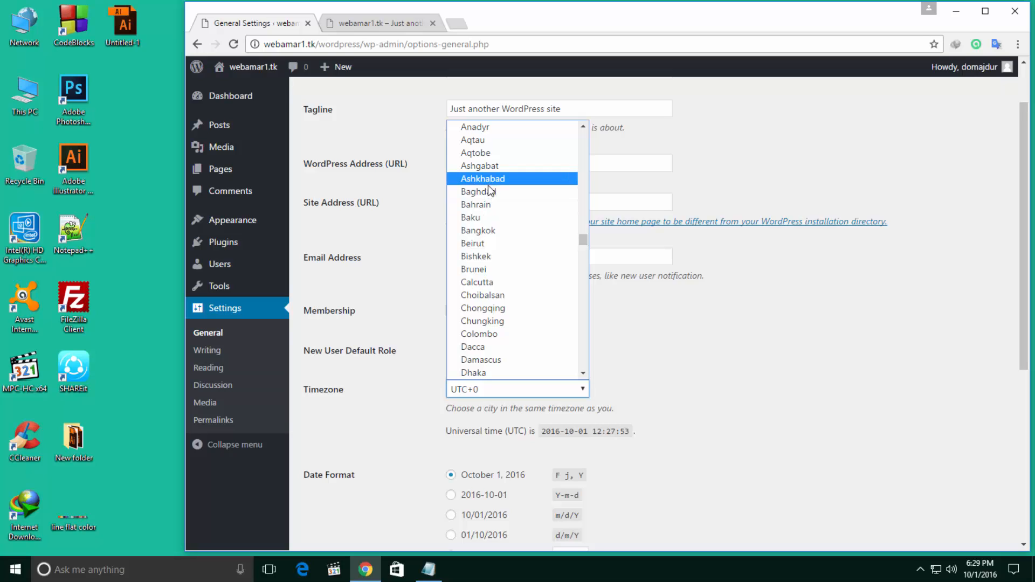
scroll(486, 192, "down", 3)
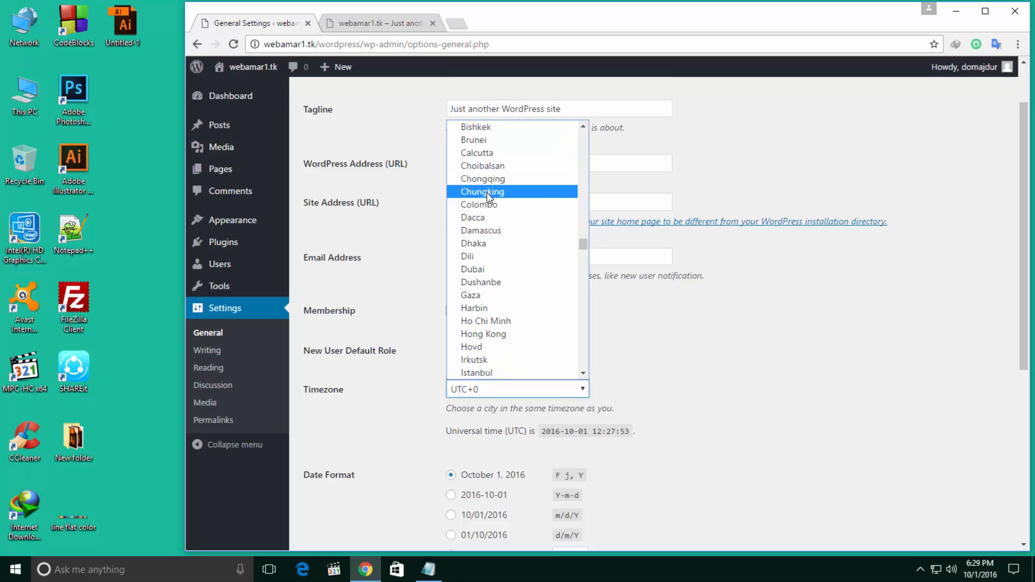
scroll(486, 192, "up", 6)
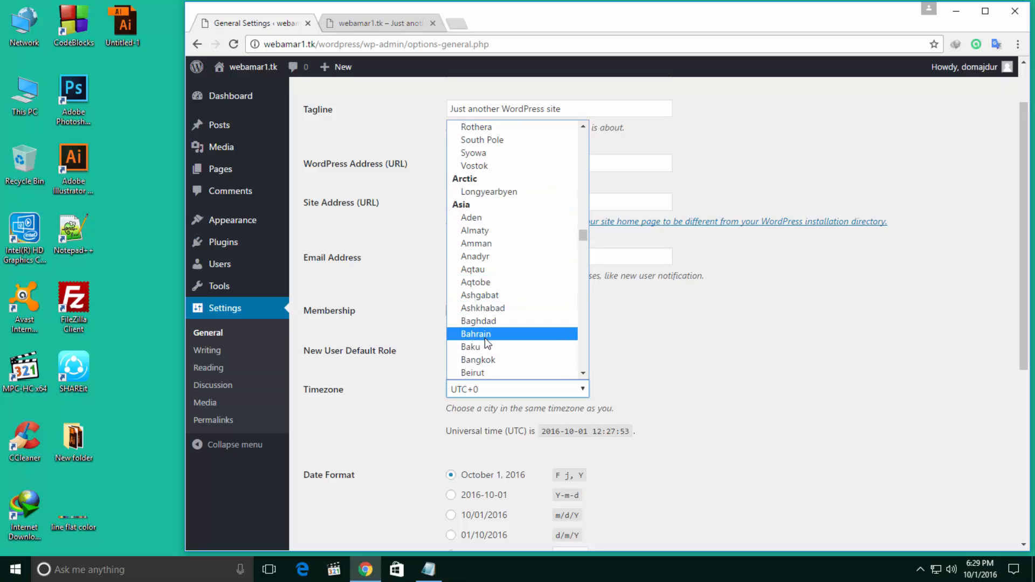
scroll(486, 339, "down", 5)
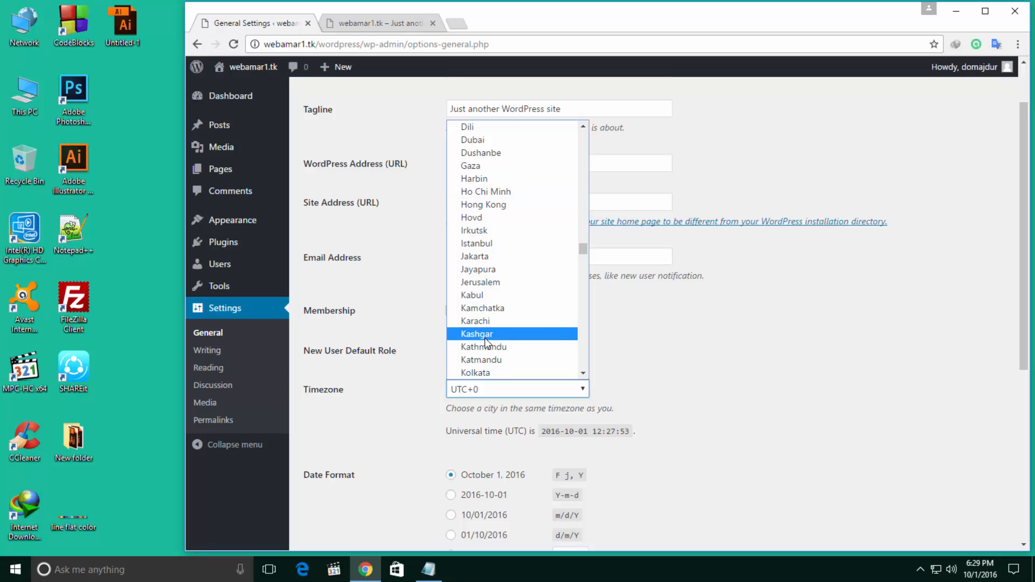
scroll(484, 338, "up", 3)
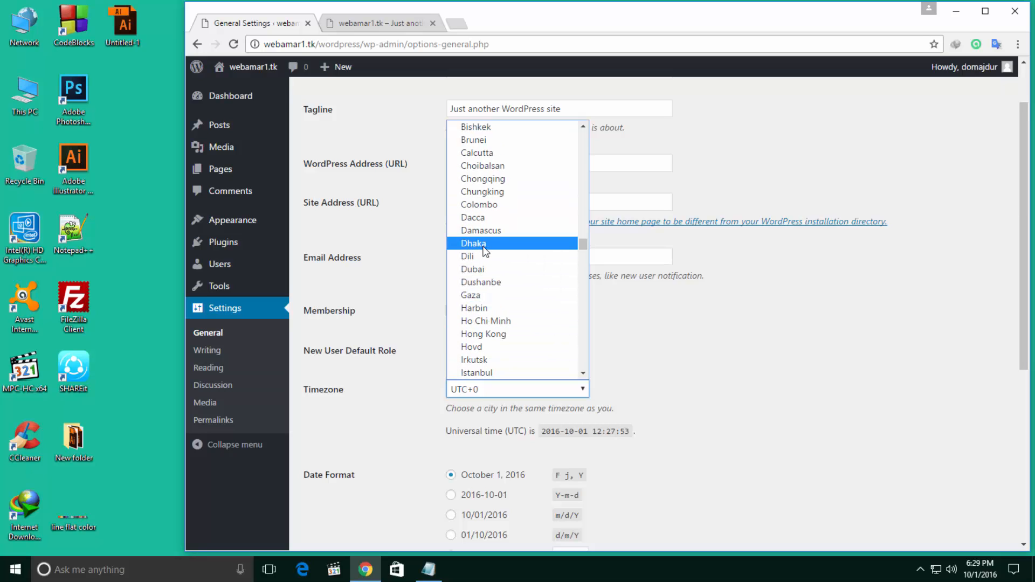
left_click(485, 251)
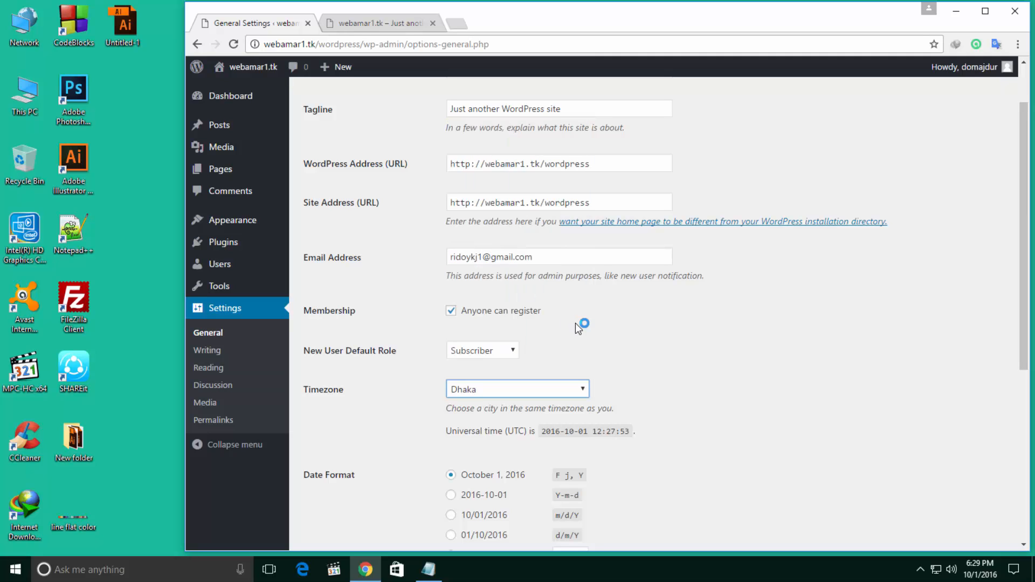
- Set the date format to m/d/Y and the time format to g:i A
scroll(410, 384, "down", 2)
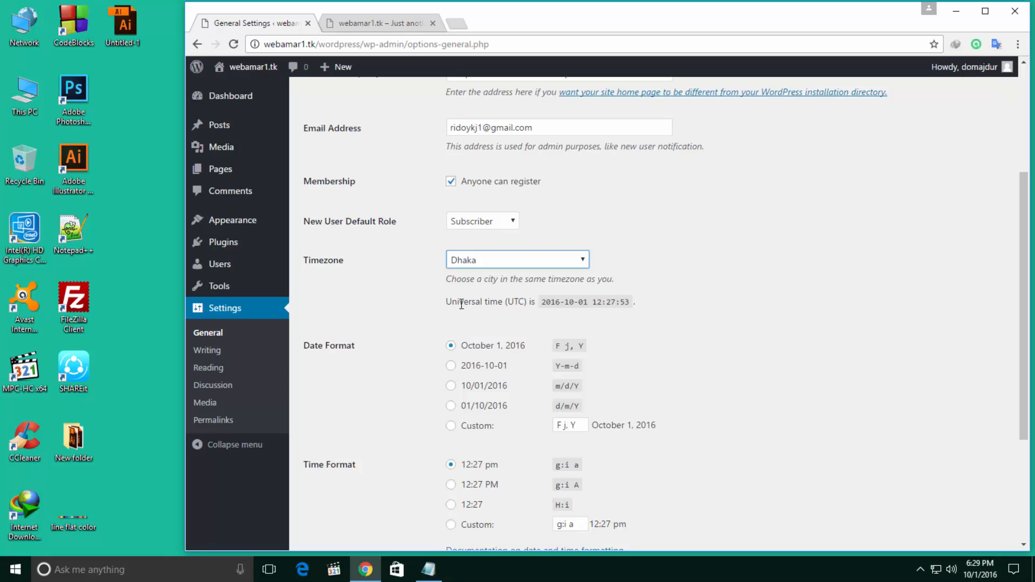
scroll(347, 359, "down", 2)
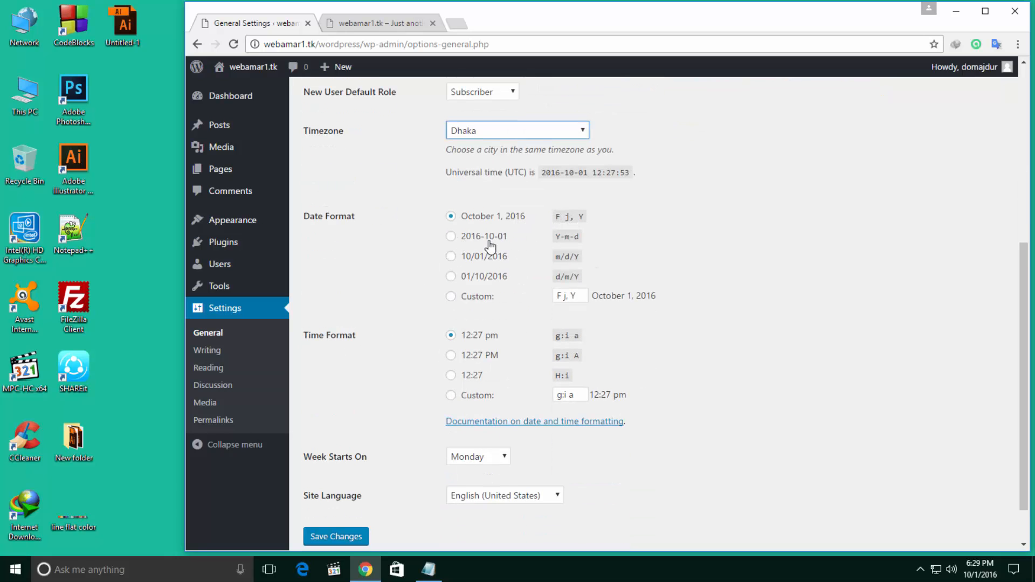
left_click(451, 257)
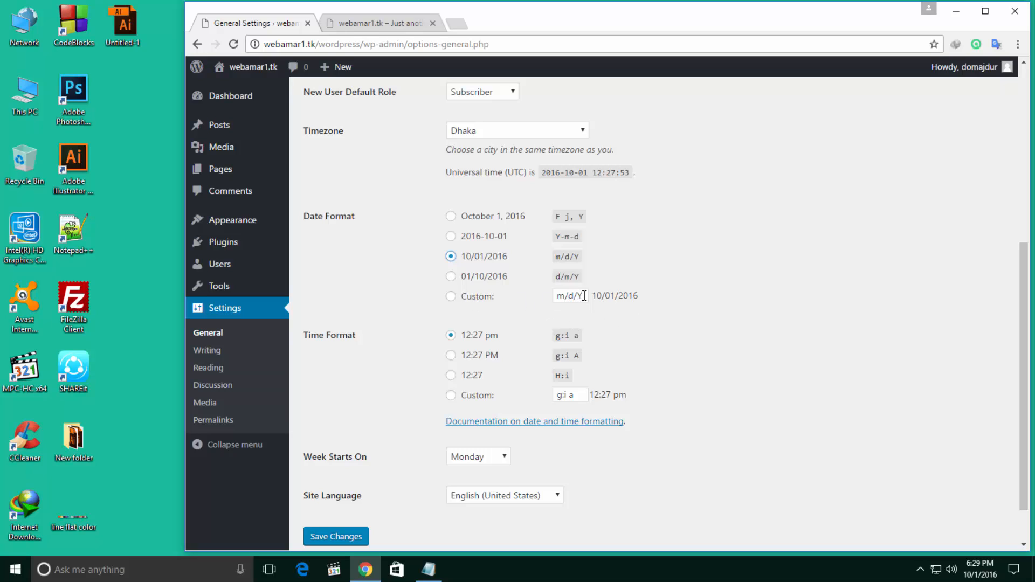
left_click_drag(578, 295, 538, 299)
left_click(649, 257)
left_click(451, 257)
left_click(451, 356)
- Set the week to start on Friday and look through the available site languages
scroll(518, 393, "down", 1)
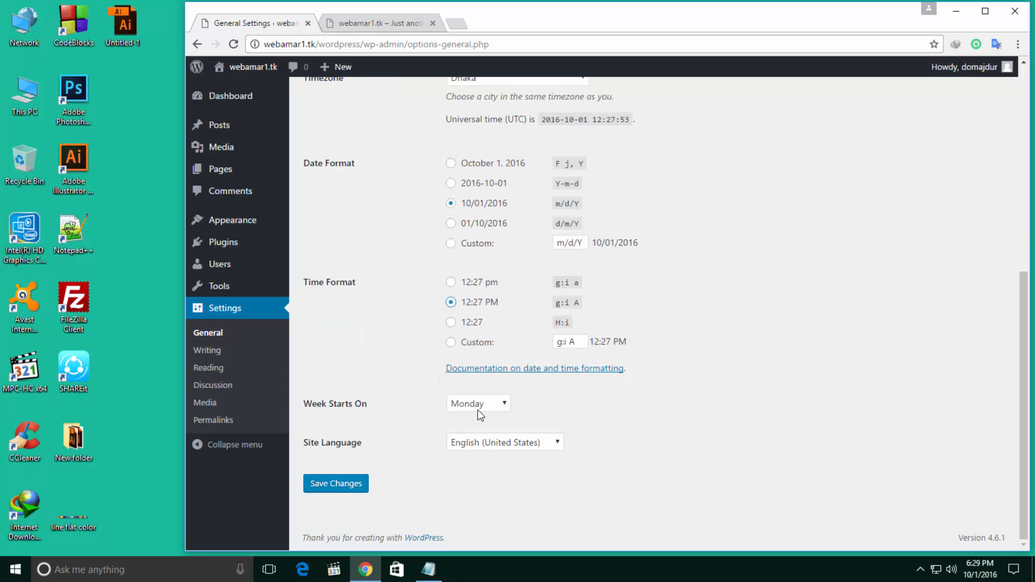
left_click(484, 406)
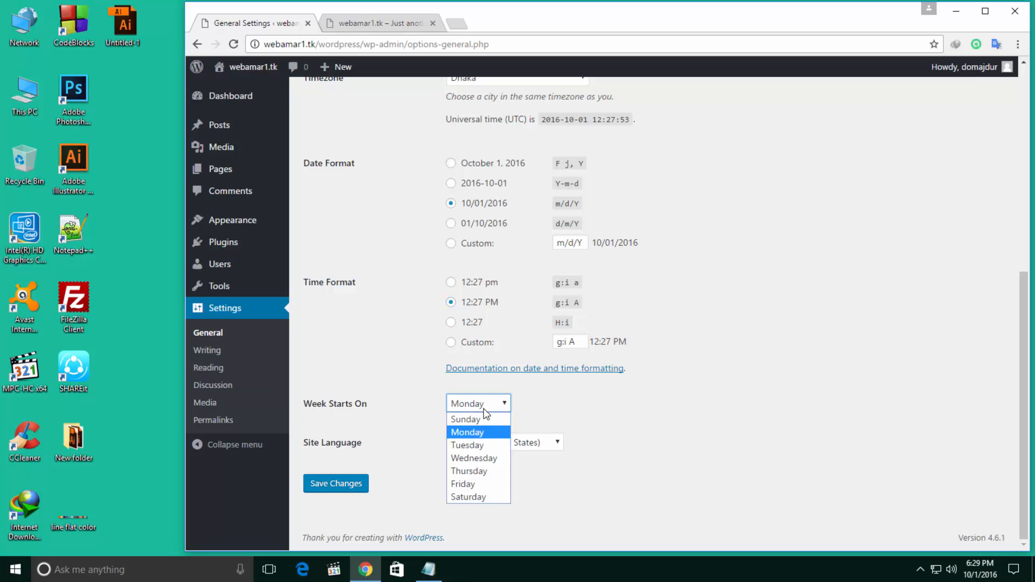
left_click(484, 483)
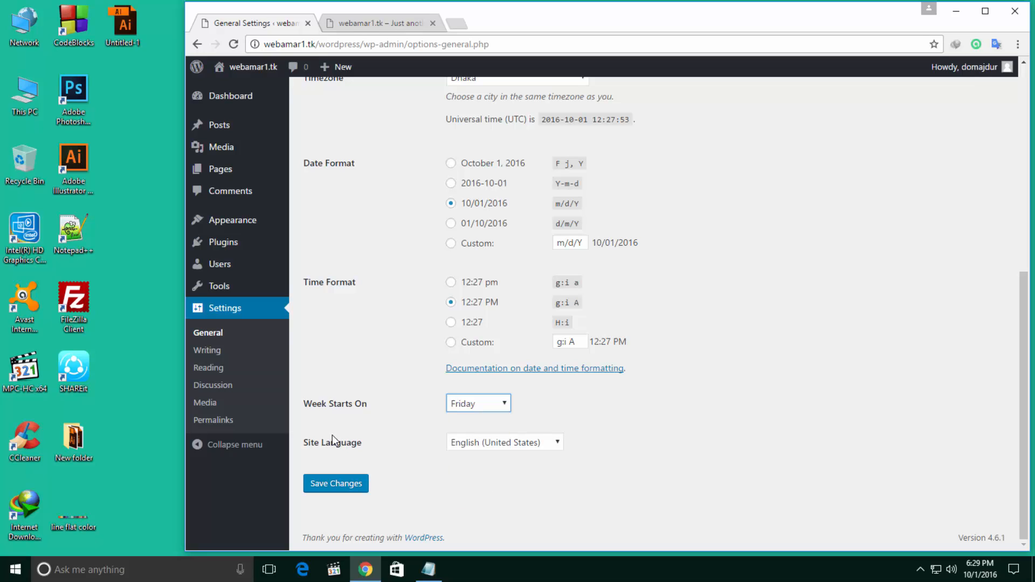
left_click(511, 442)
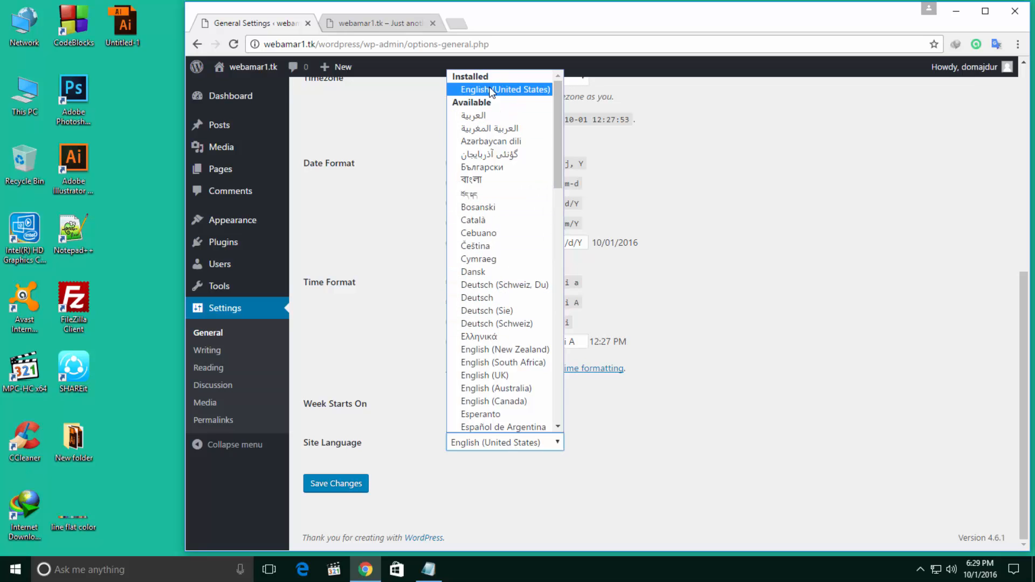
left_click(790, 250)
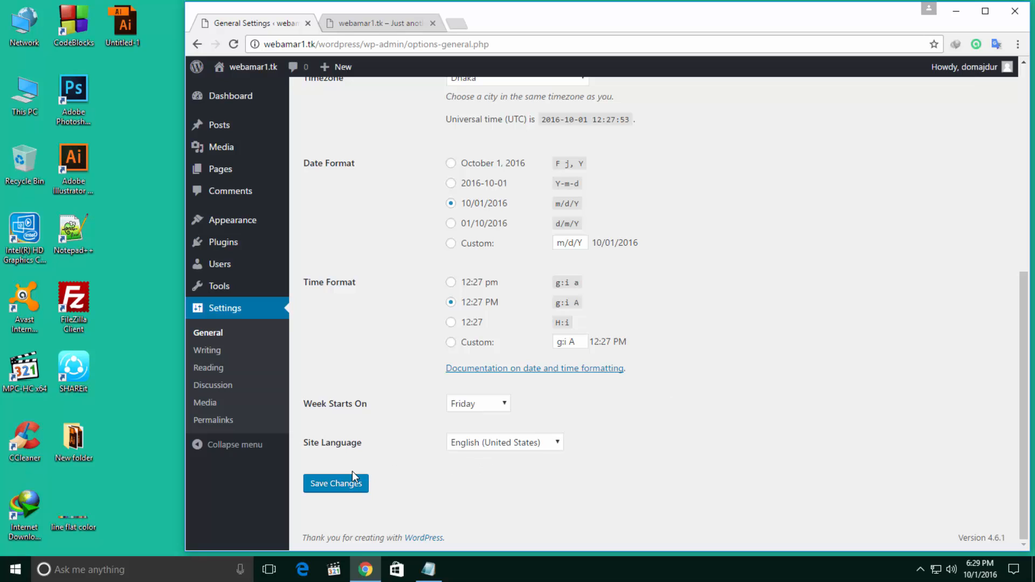
- Review and save the changed General Settings, and open the Writing settings
scroll(342, 488, "up", 6)
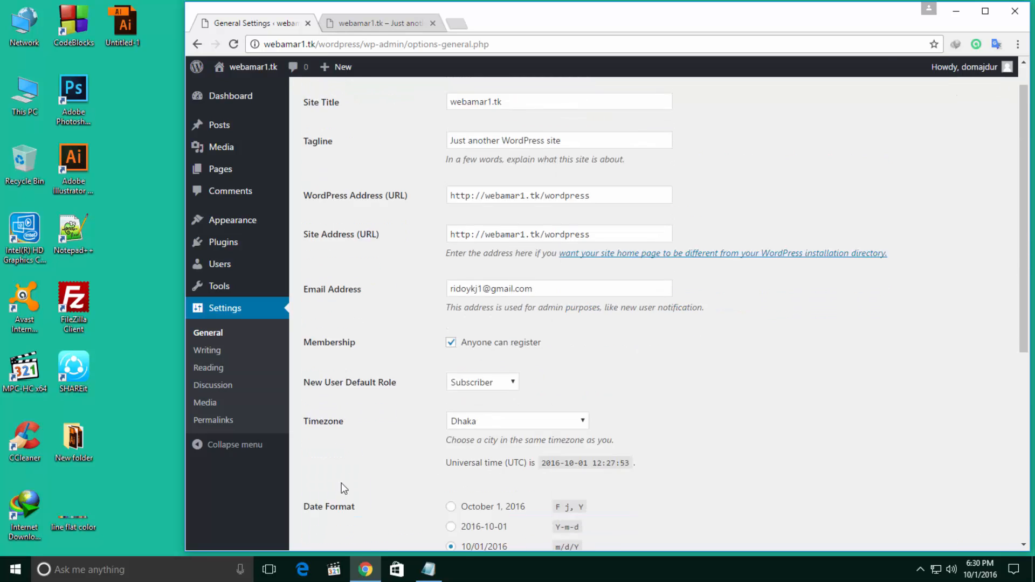
scroll(342, 488, "down", 6)
left_click(344, 485)
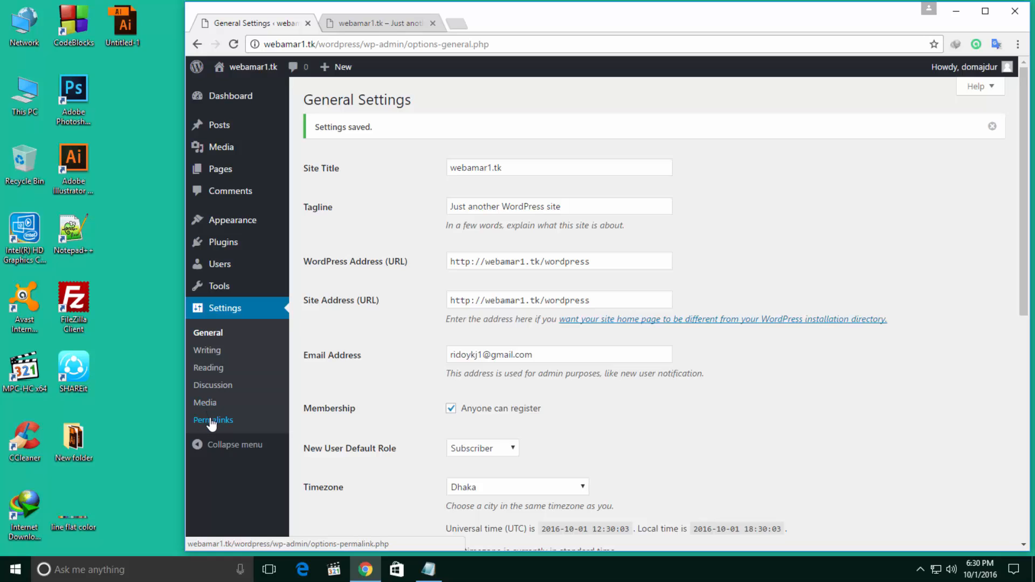
left_click(204, 350)
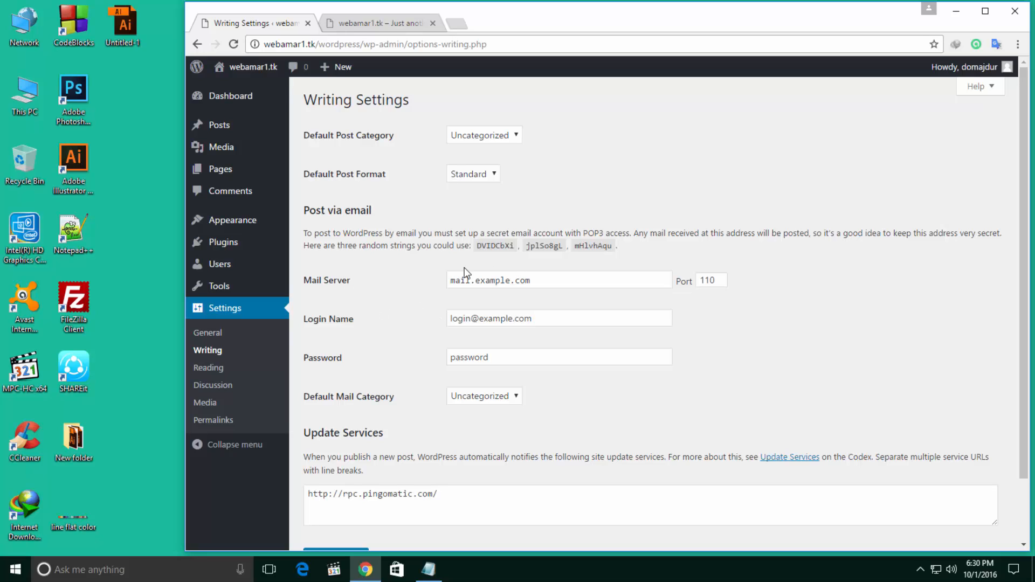
- Look through the Writing settings, including the post-via-email and update services options
scroll(386, 350, "down", 2)
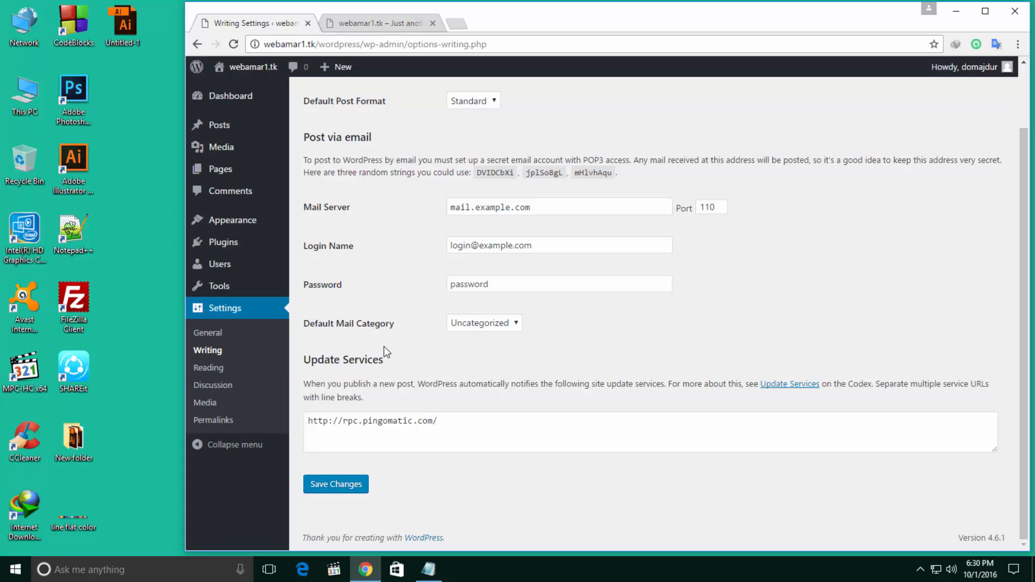
scroll(384, 344, "up", 2)
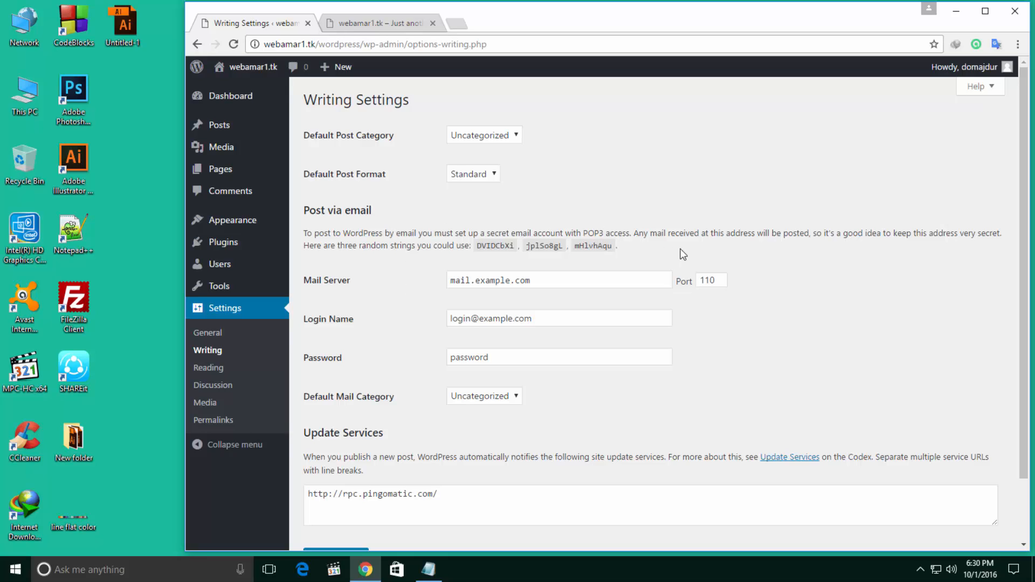
left_click_drag(618, 233, 603, 233)
left_click(603, 233)
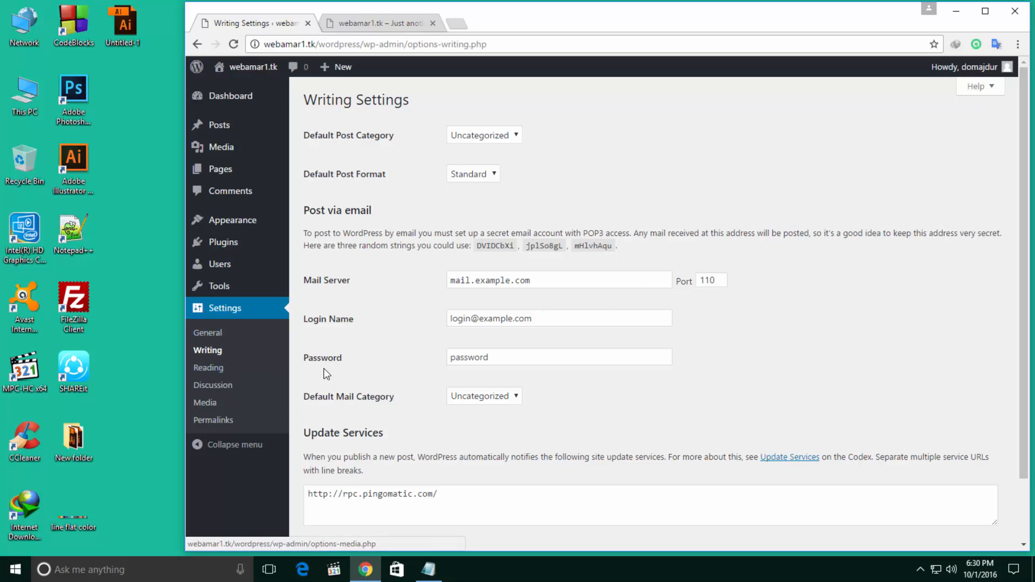
- Open the Reading settings, and review the Discussion settings down to the default avatar options
left_click(219, 370)
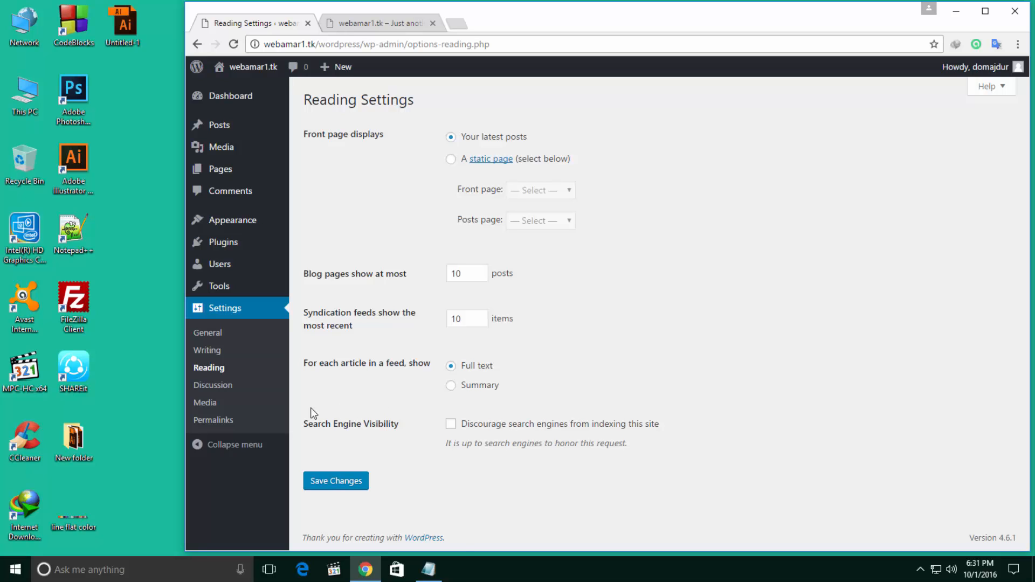
left_click(215, 386)
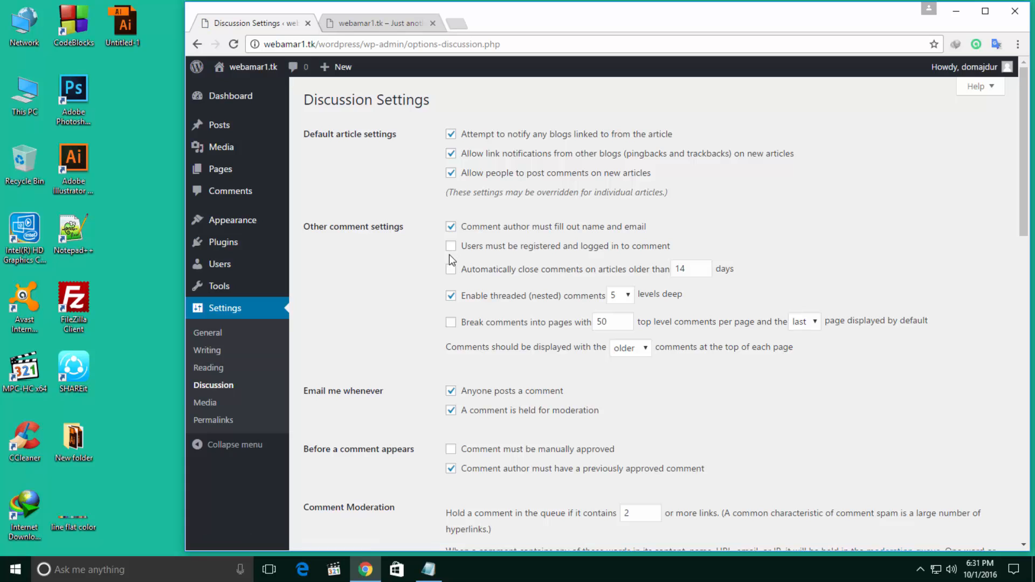
scroll(440, 286, "down", 10)
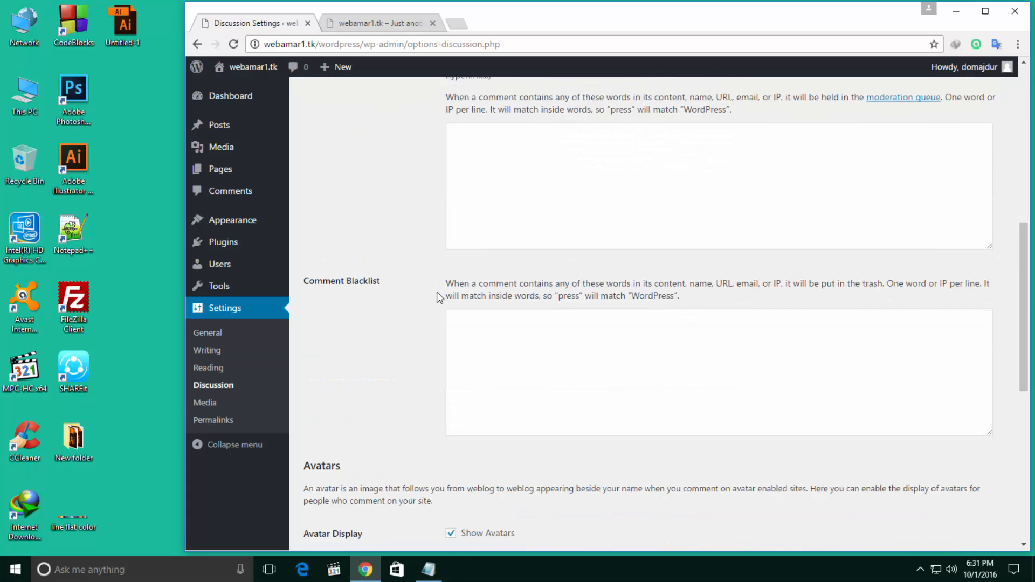
scroll(439, 296, "down", 5)
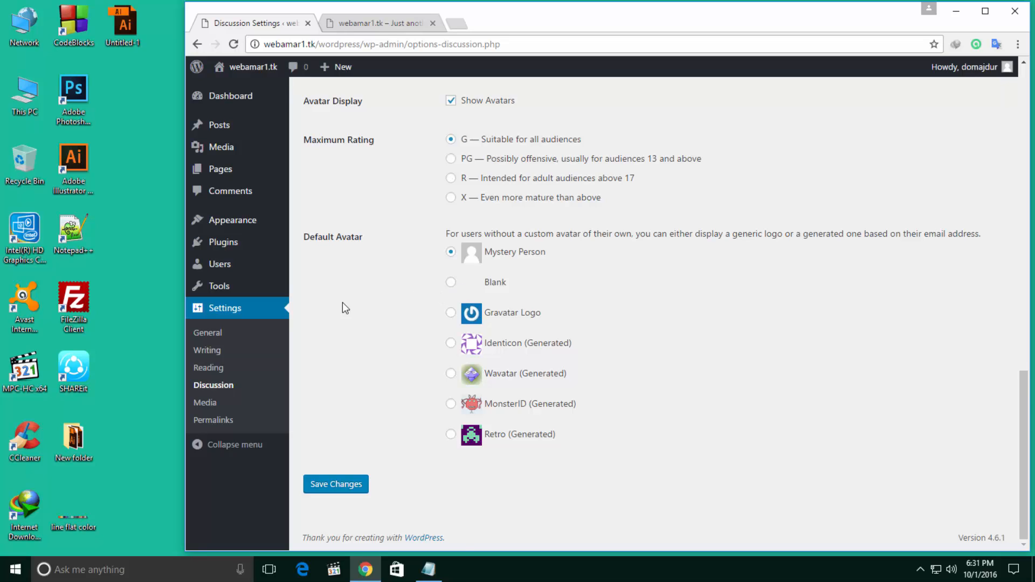
- View the Media settings, and examine the example URL of the Day and name structure in the Permalink settings
left_click(216, 404)
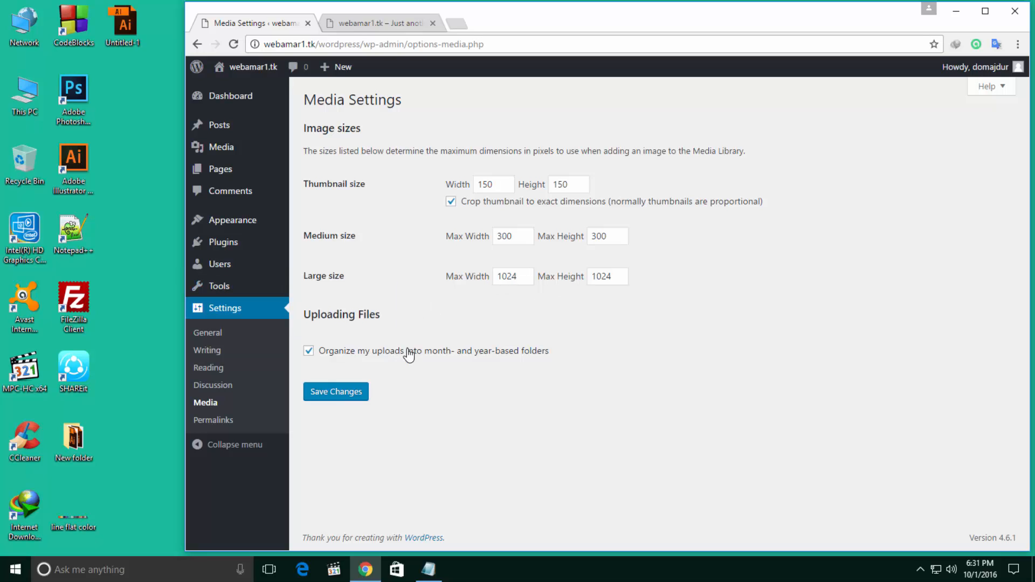
left_click(215, 420)
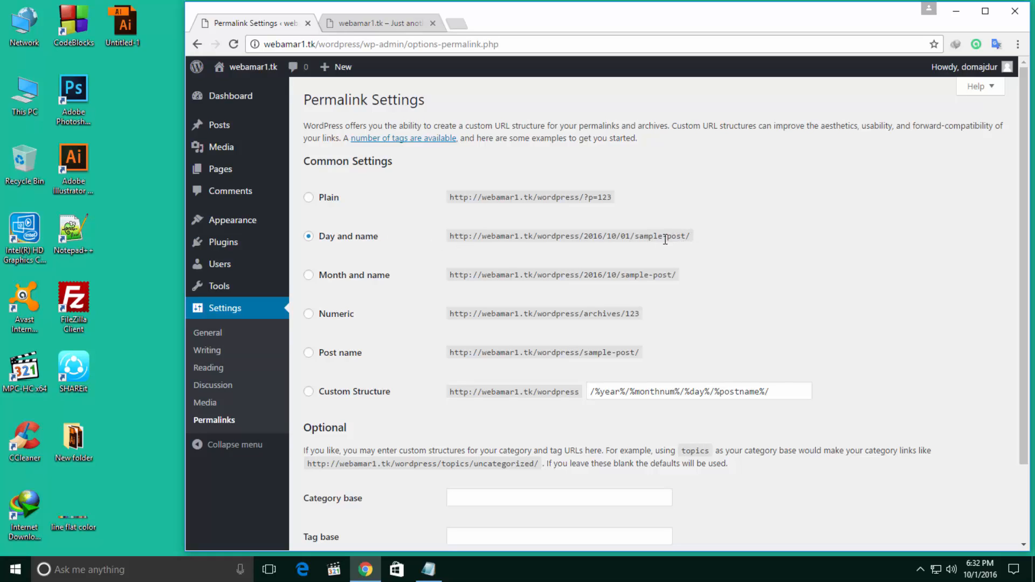
left_click_drag(639, 237, 683, 238)
left_click(692, 239)
left_click_drag(686, 236, 626, 237)
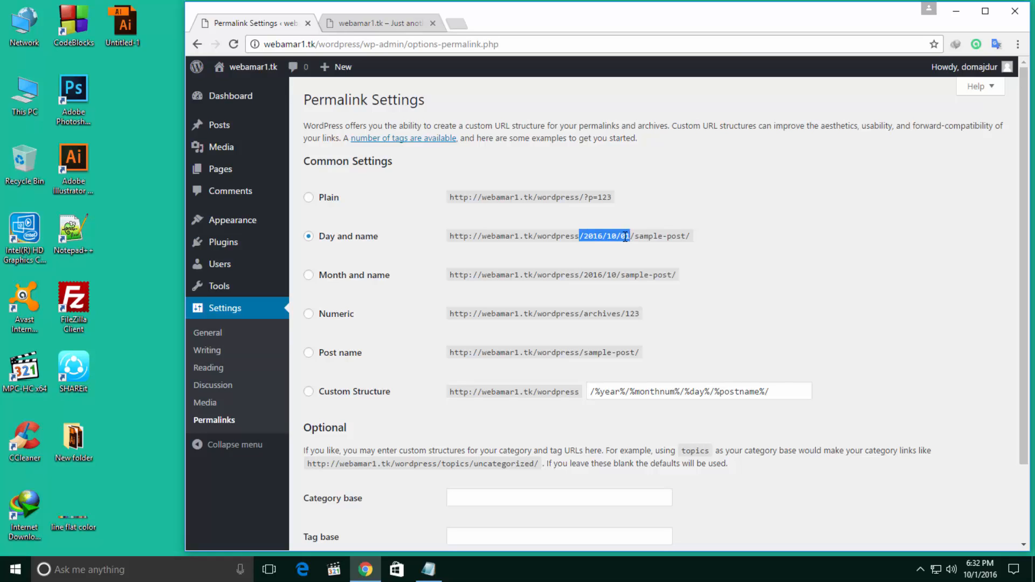
left_click_drag(561, 239, 533, 238)
left_click(574, 234)
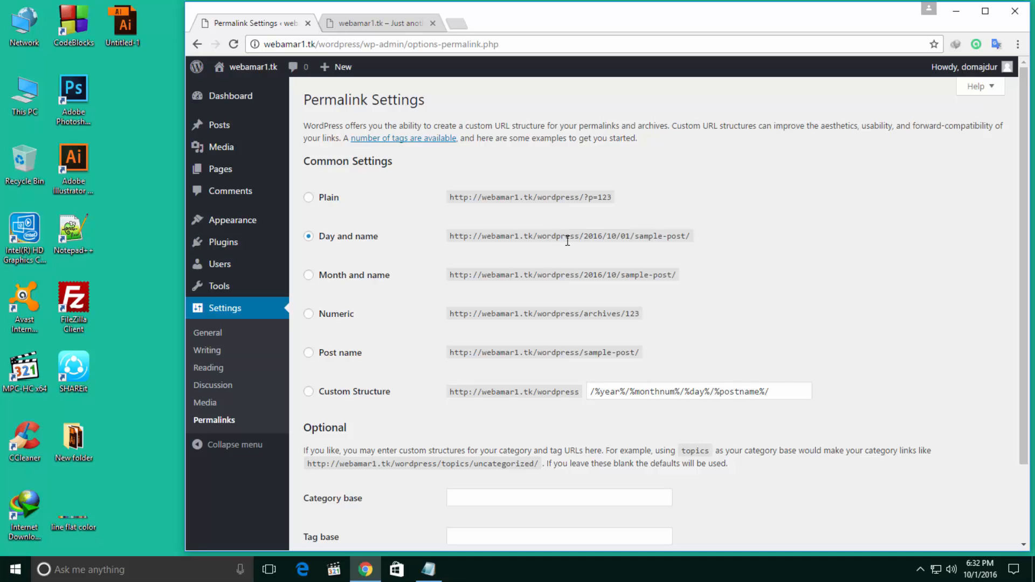
- Select the Post name permalink structure, and collapse and re-expand the admin menu
scroll(405, 384, "down", 2)
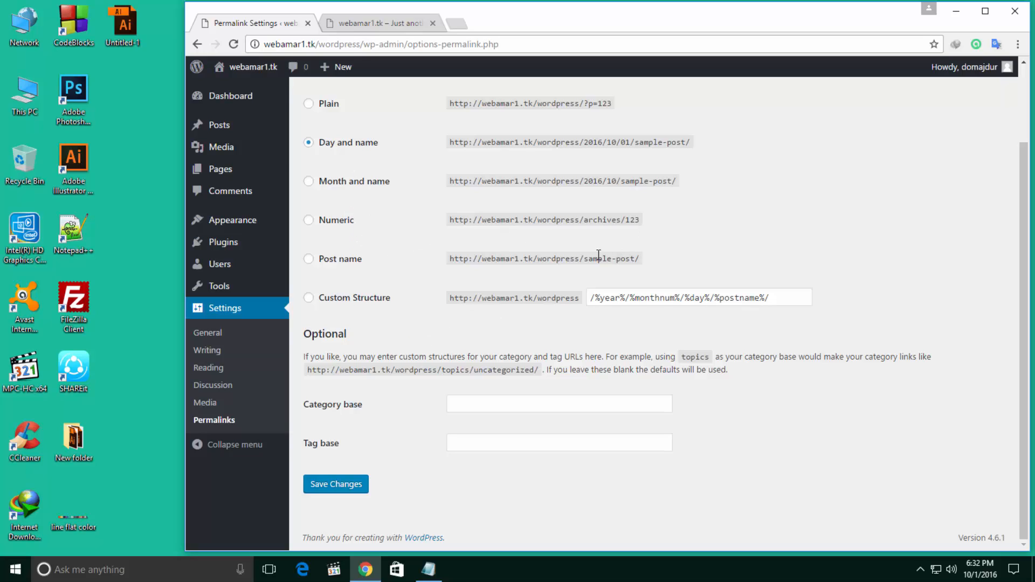
left_click(309, 259)
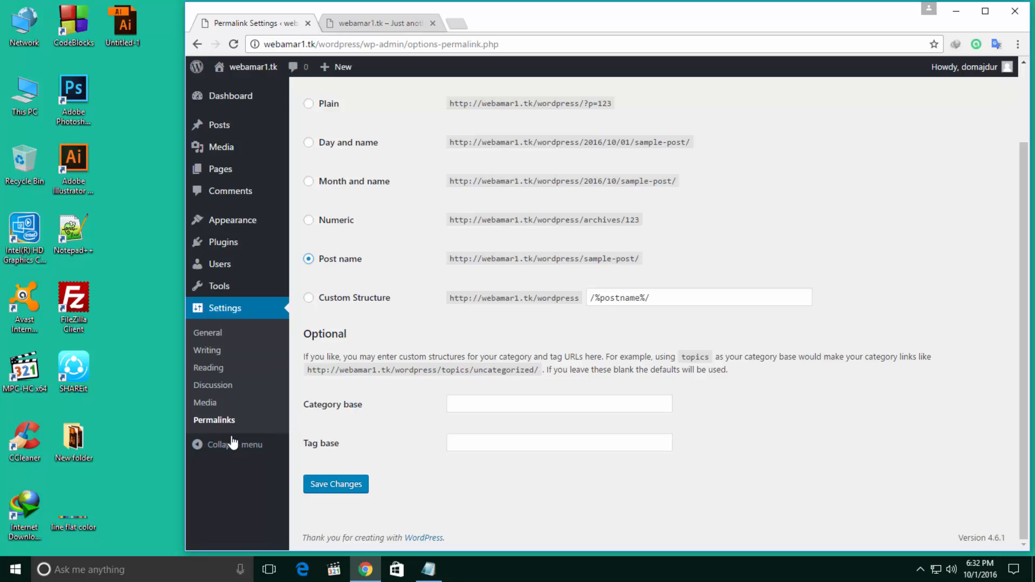
left_click(198, 445)
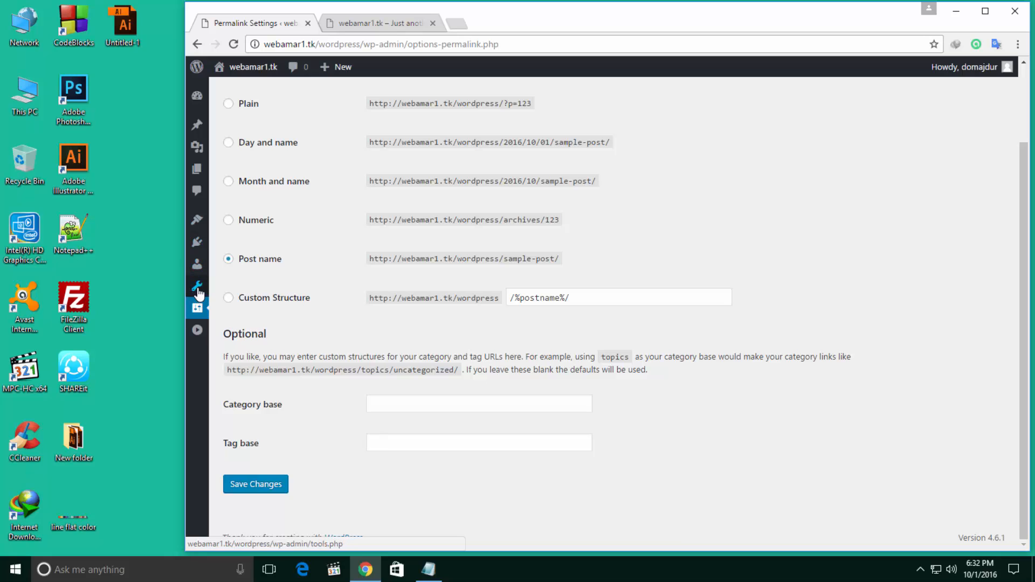
mouse_move(231, 273)
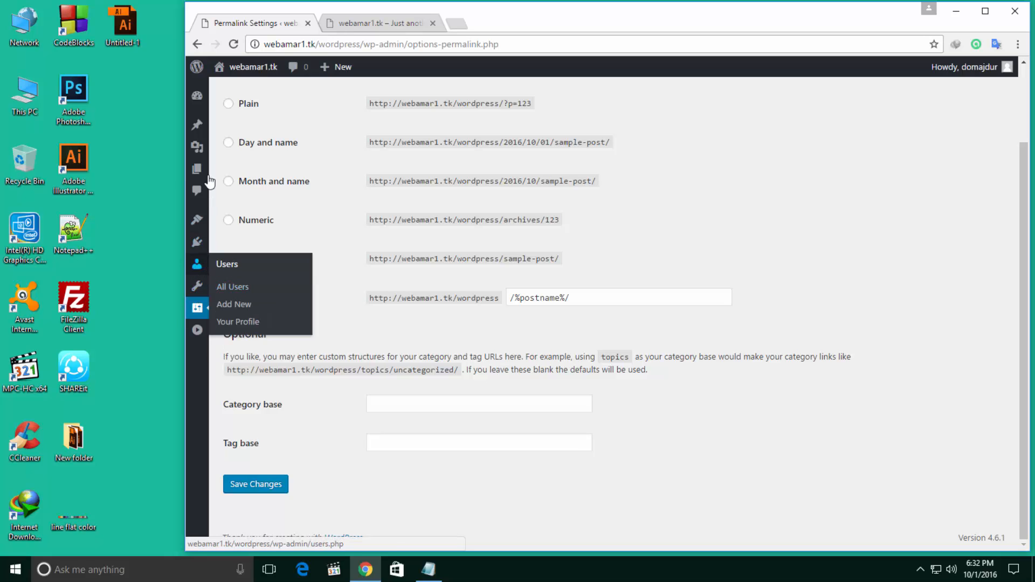
left_click(200, 329)
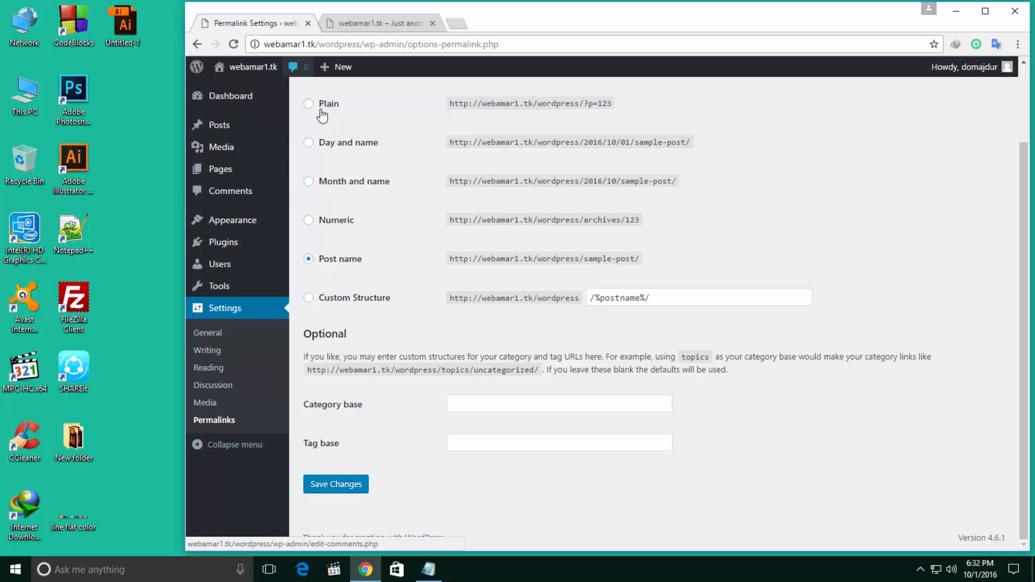
scroll(339, 194, "up", 2)
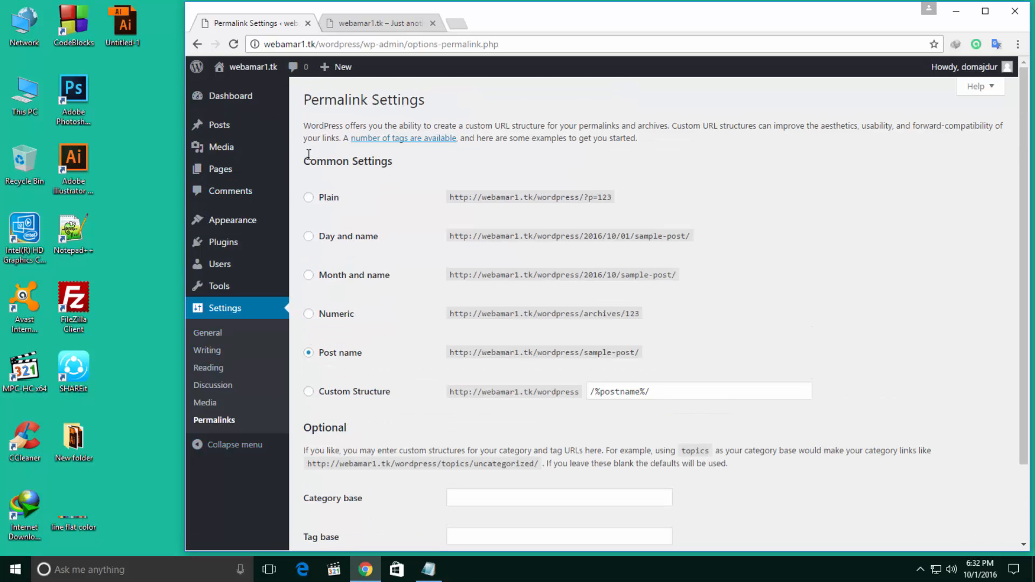
- Go back to the dashboard home and visit the site to look through its front page
left_click(231, 97)
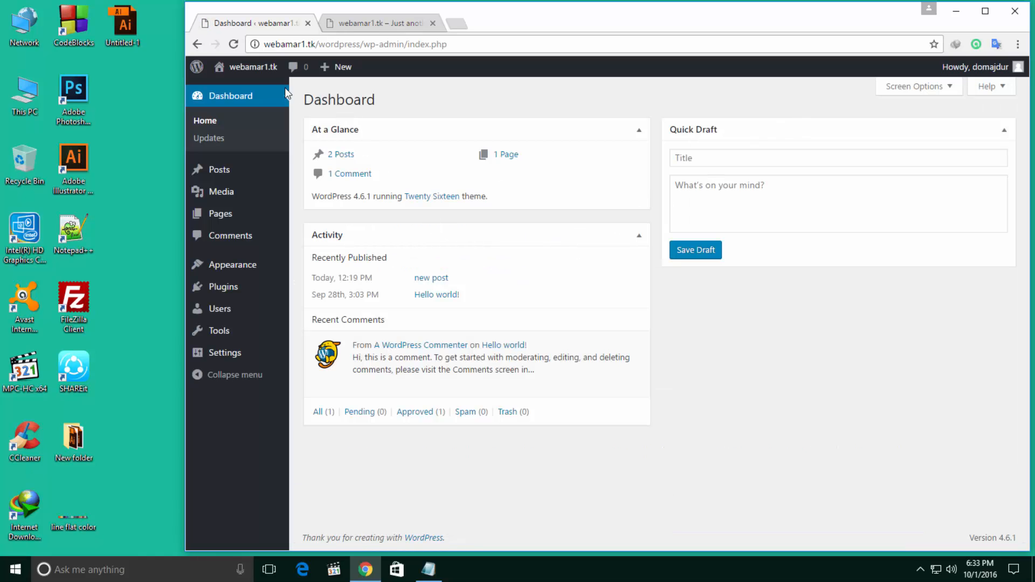
mouse_move(259, 77)
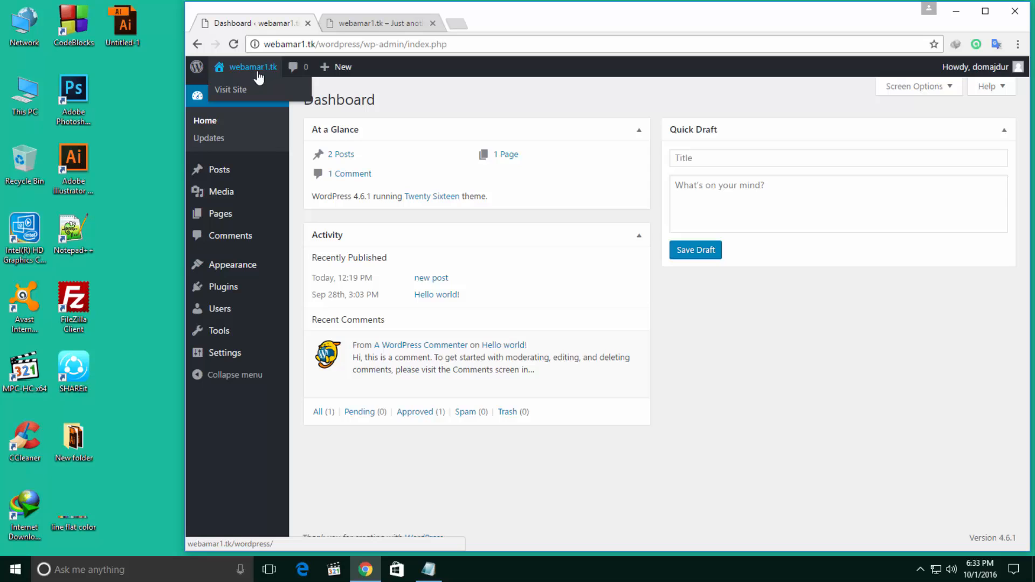
left_click(236, 95)
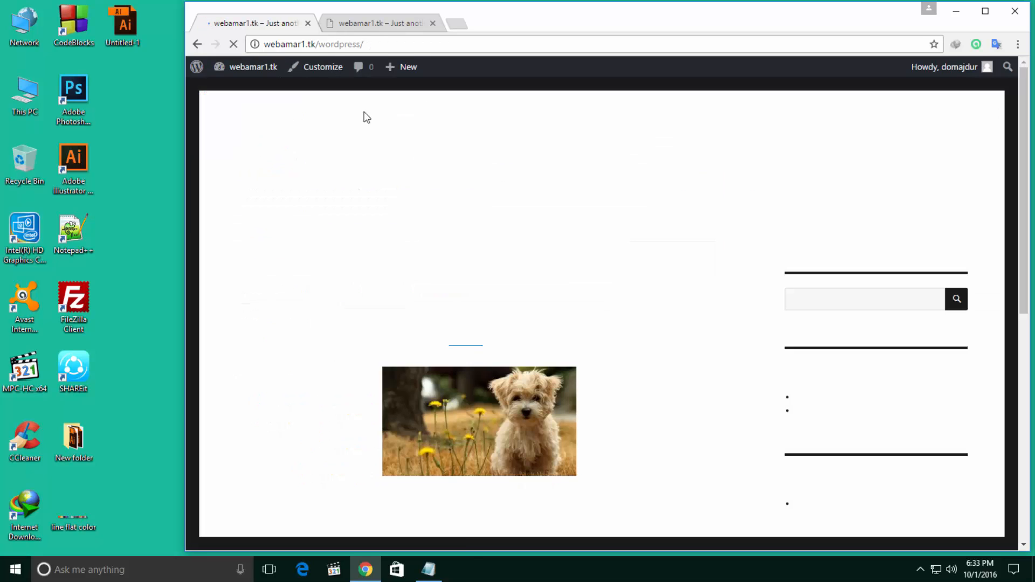
scroll(341, 151, "down", 5)
scroll(342, 157, "up", 6)
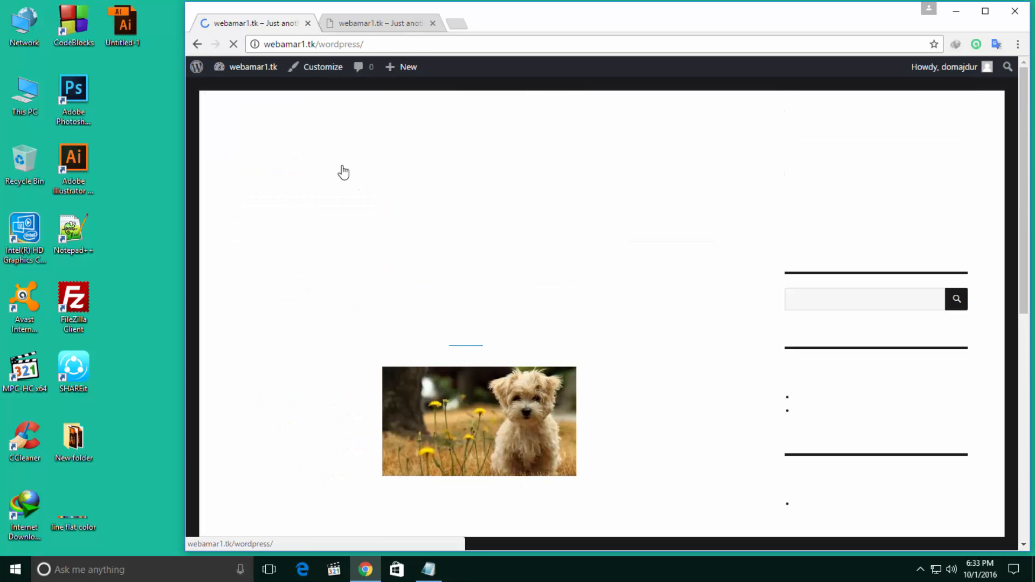
scroll(342, 162, "down", 6)
scroll(342, 160, "up", 6)
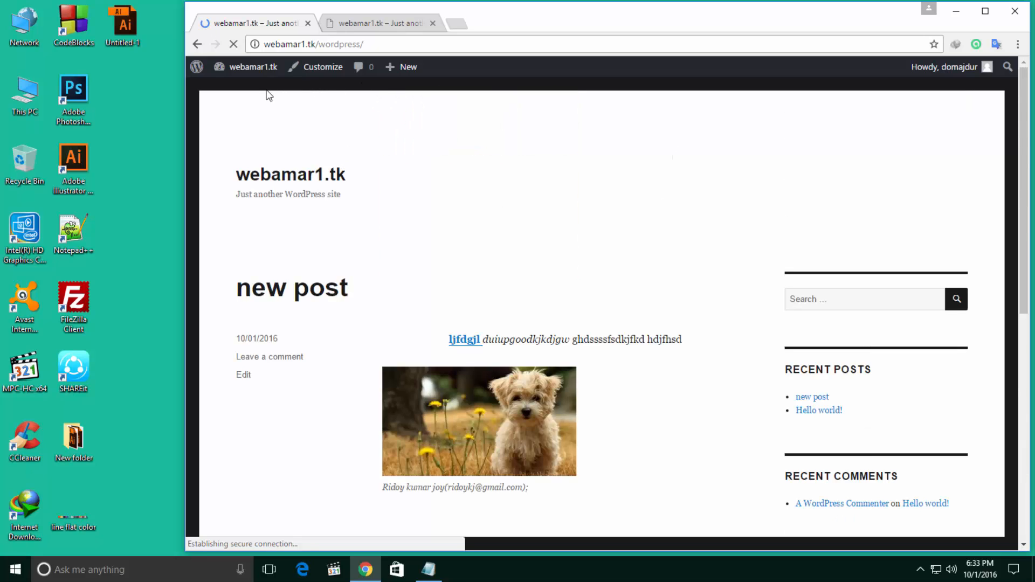
- Return from the site to its dashboard, and compare it with the public webamar1.tk page in the other browser tab
mouse_move(229, 71)
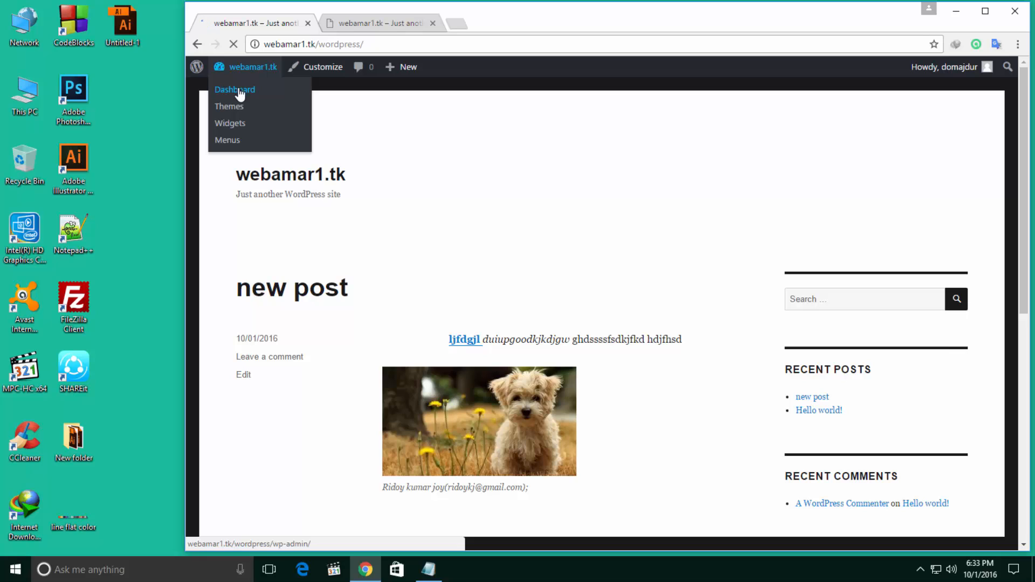
left_click(235, 90)
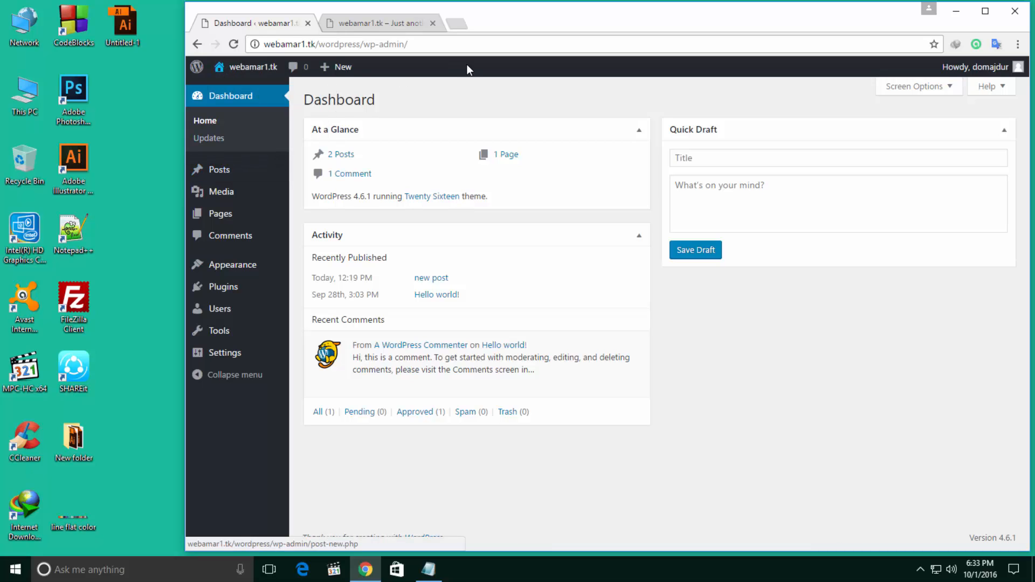
left_click(364, 21)
scroll(290, 80, "up", 7)
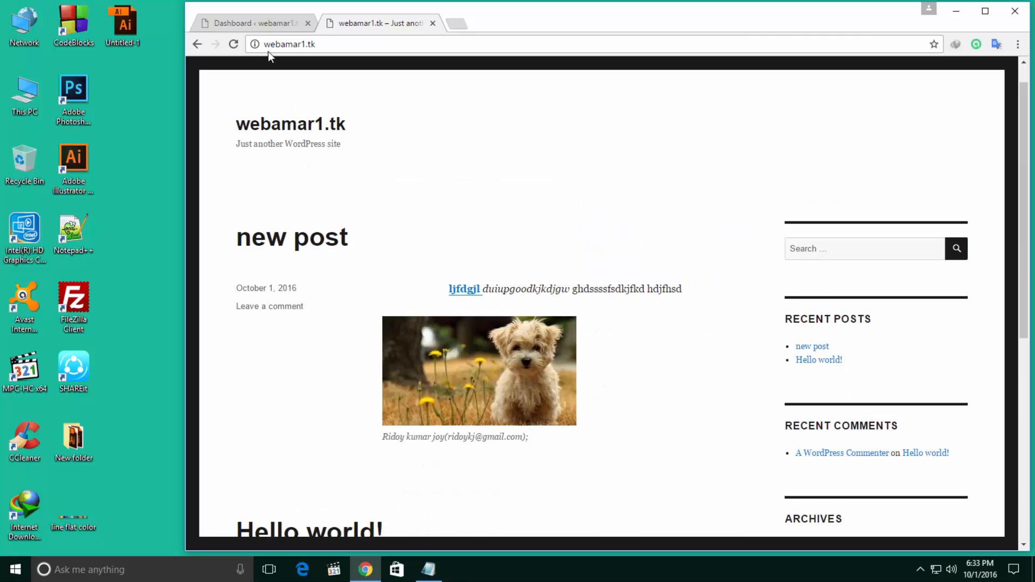
left_click(253, 22)
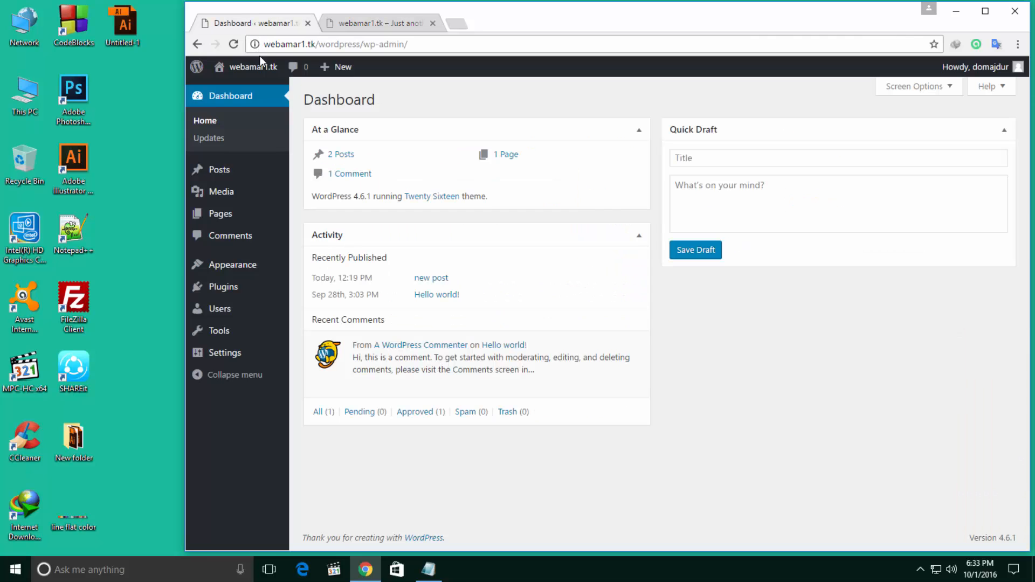
- Look through the public webamar1.tk page once more, return to the dashboard and close the browser
mouse_move(195, 69)
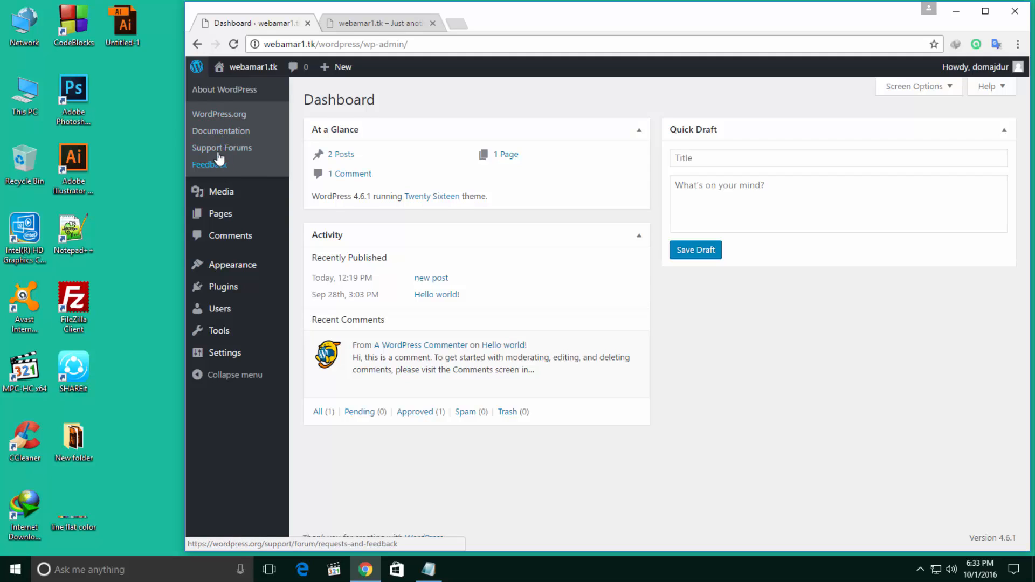
mouse_move(354, 70)
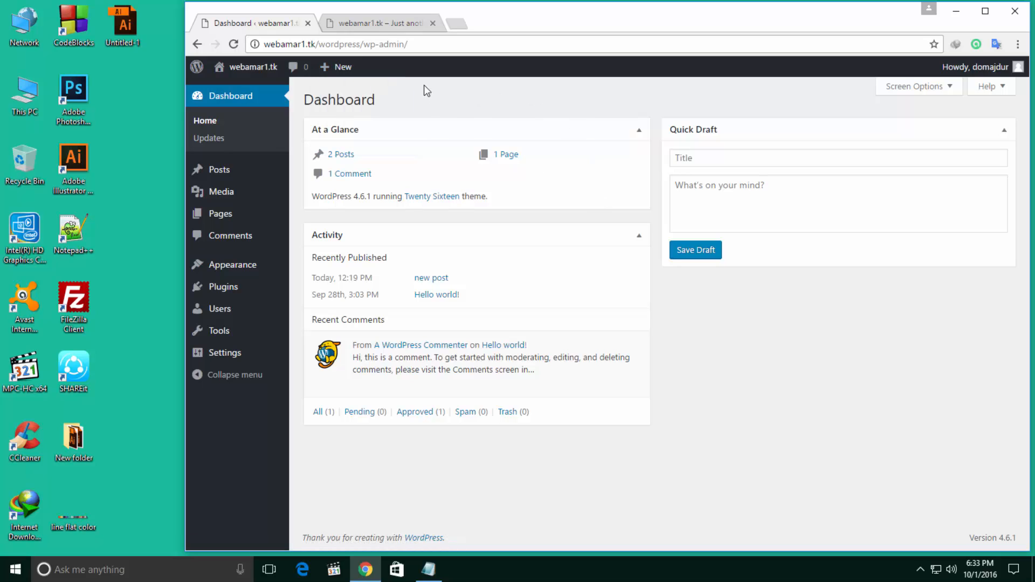
left_click(393, 24)
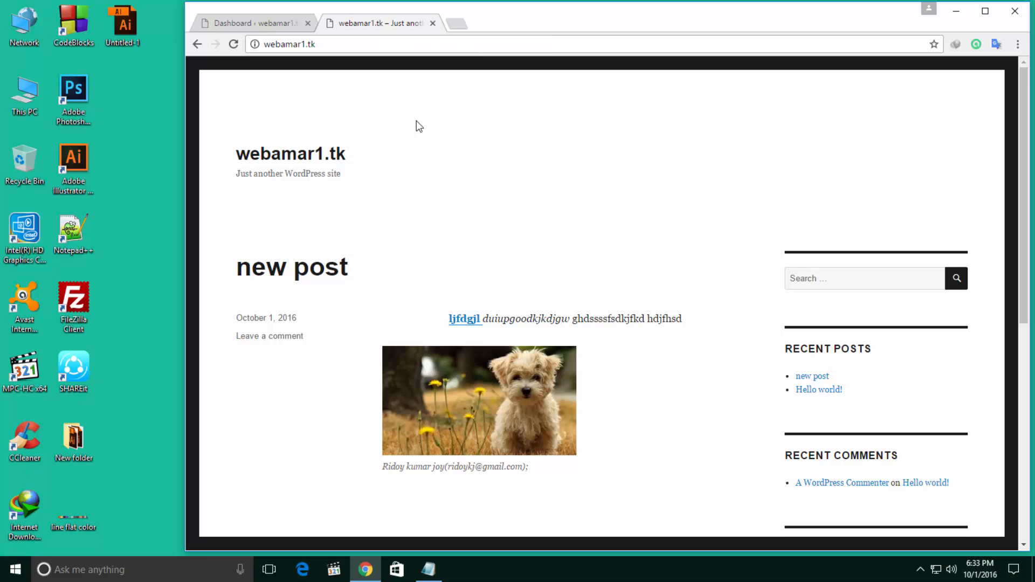
scroll(377, 113, "down", 8)
left_click(268, 25)
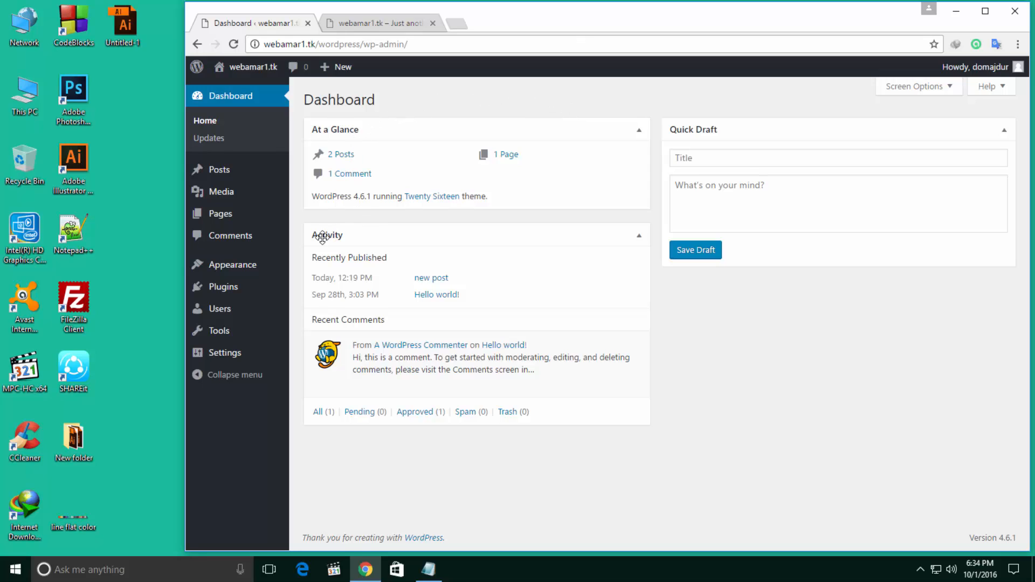
mouse_move(220, 170)
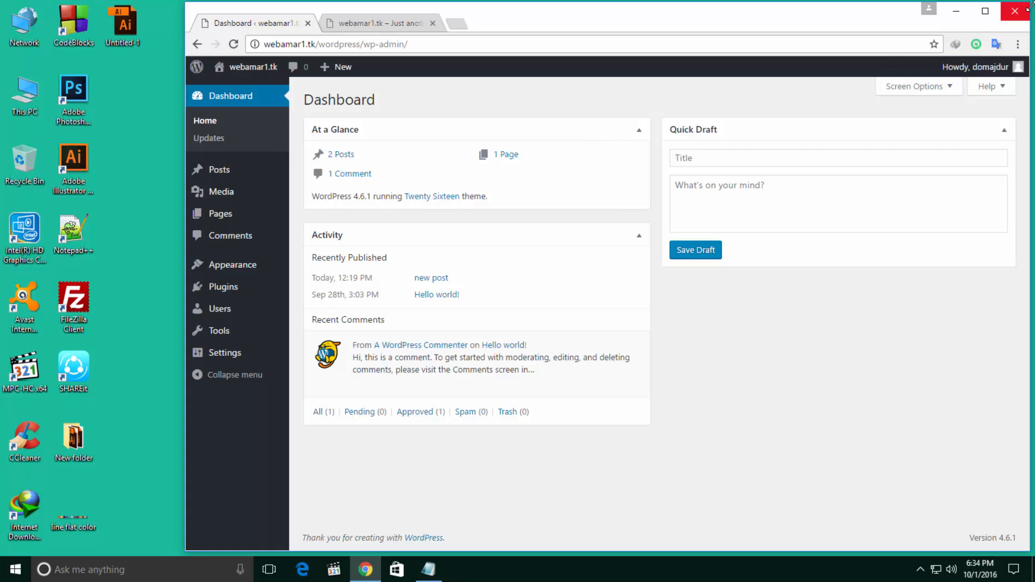
left_click(1012, 15)
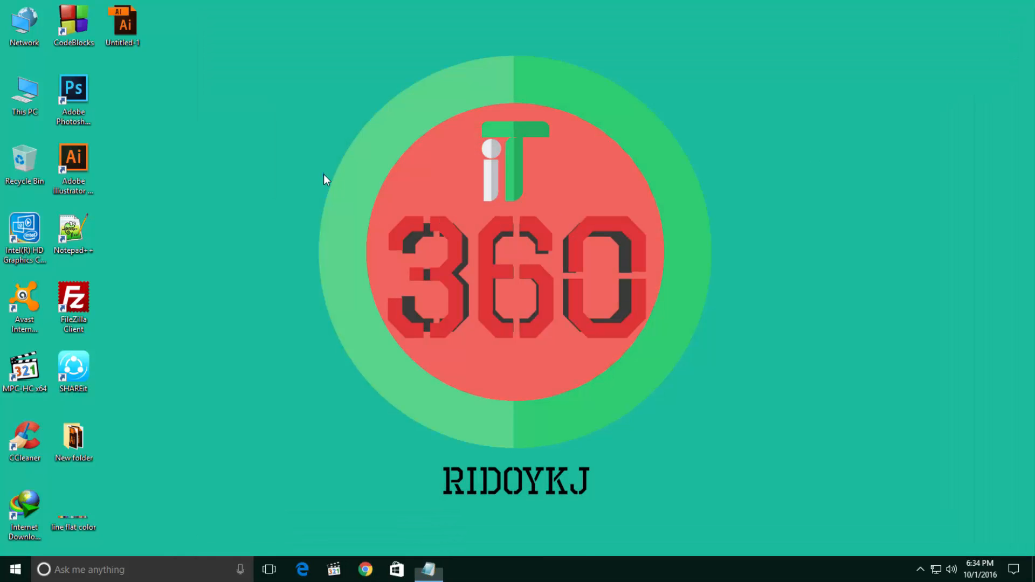